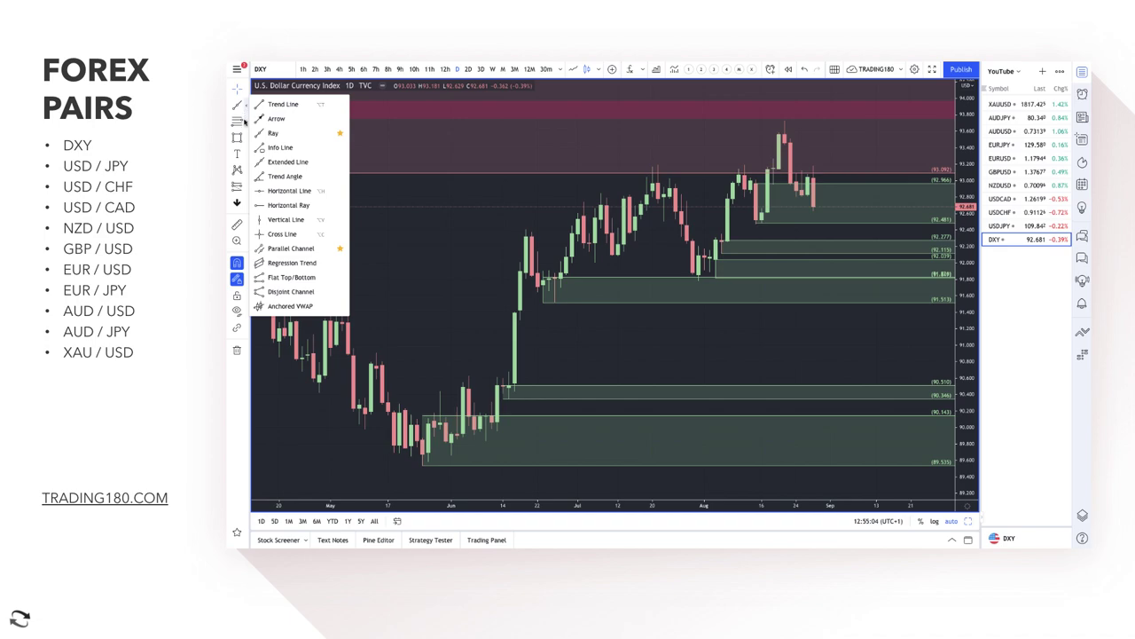
Trace the DXY price swings with the Brush from the late-May low up to the latest August candle
left_click(249, 121)
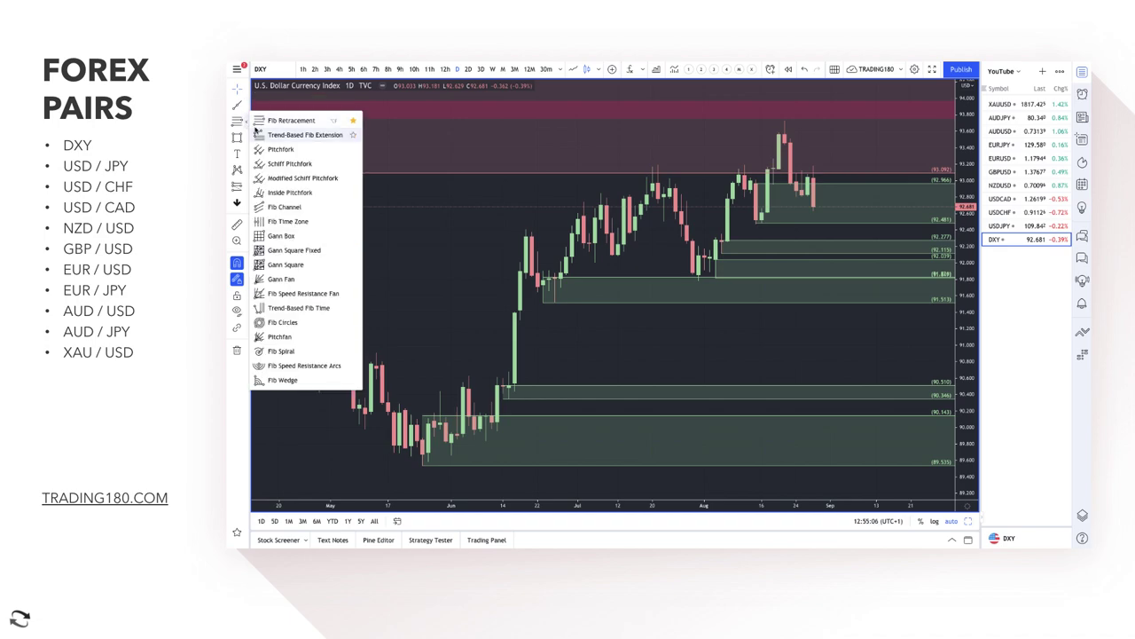
left_click(248, 137)
left_click(266, 136)
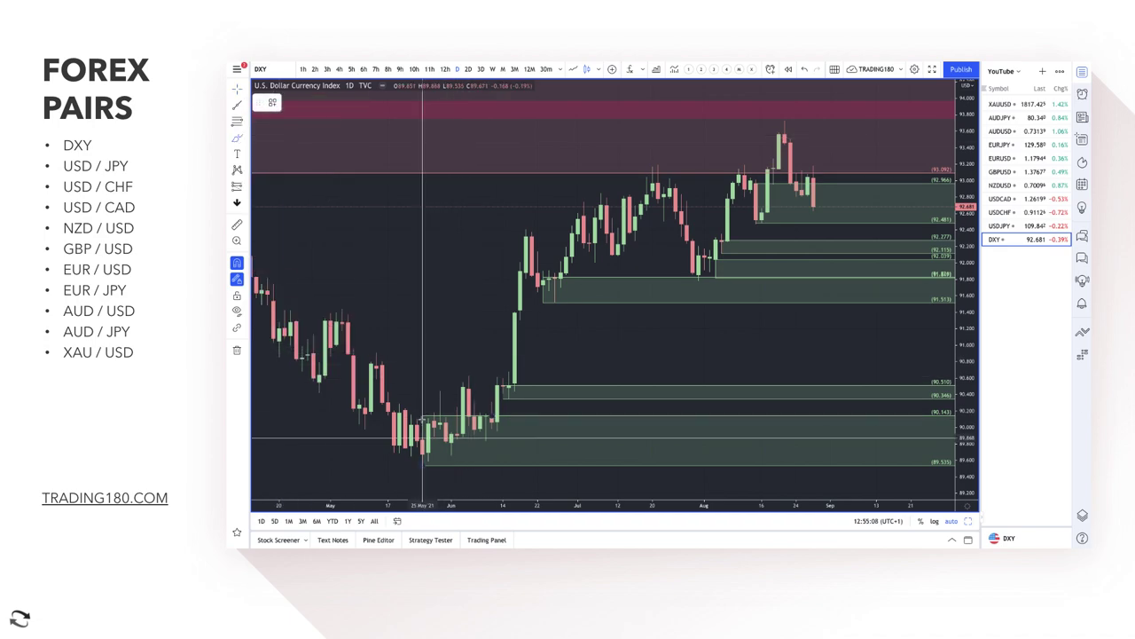
mouse_move(423, 455)
left_mouse_down()
mouse_move(529, 238)
mouse_move(550, 282)
mouse_move(647, 178)
mouse_move(695, 270)
mouse_move(755, 177)
mouse_move(765, 229)
mouse_move(783, 131)
mouse_move(805, 206)
left_mouse_up()
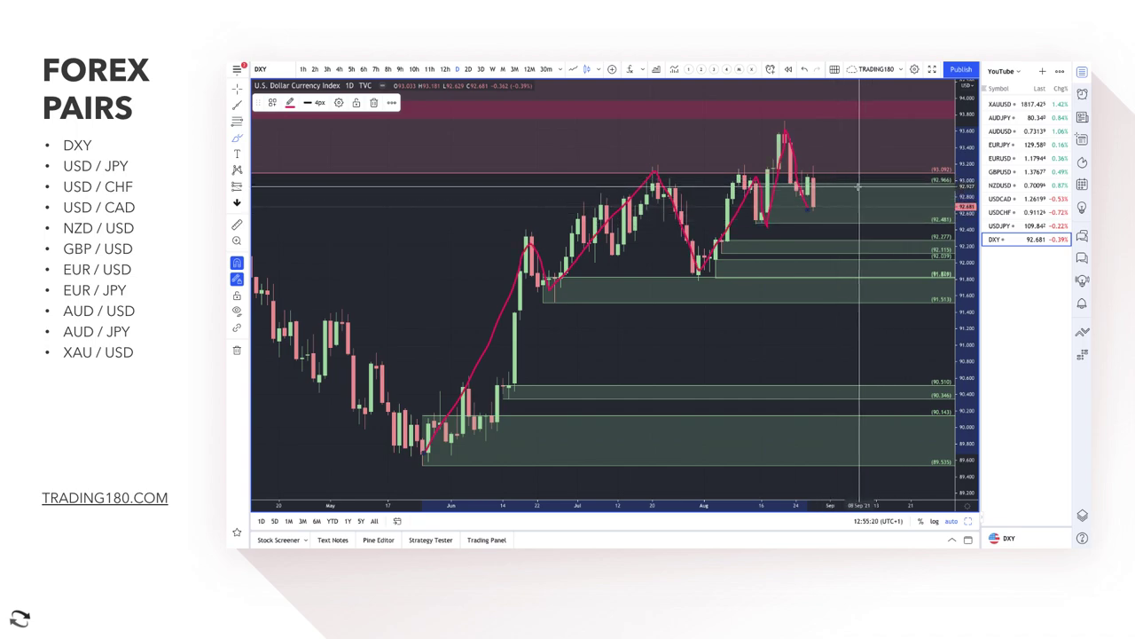
Brush a question mark beside the latest candle and an upward arrow from that candle into the upper red zone
left_click_drag(866, 165, 852, 188)
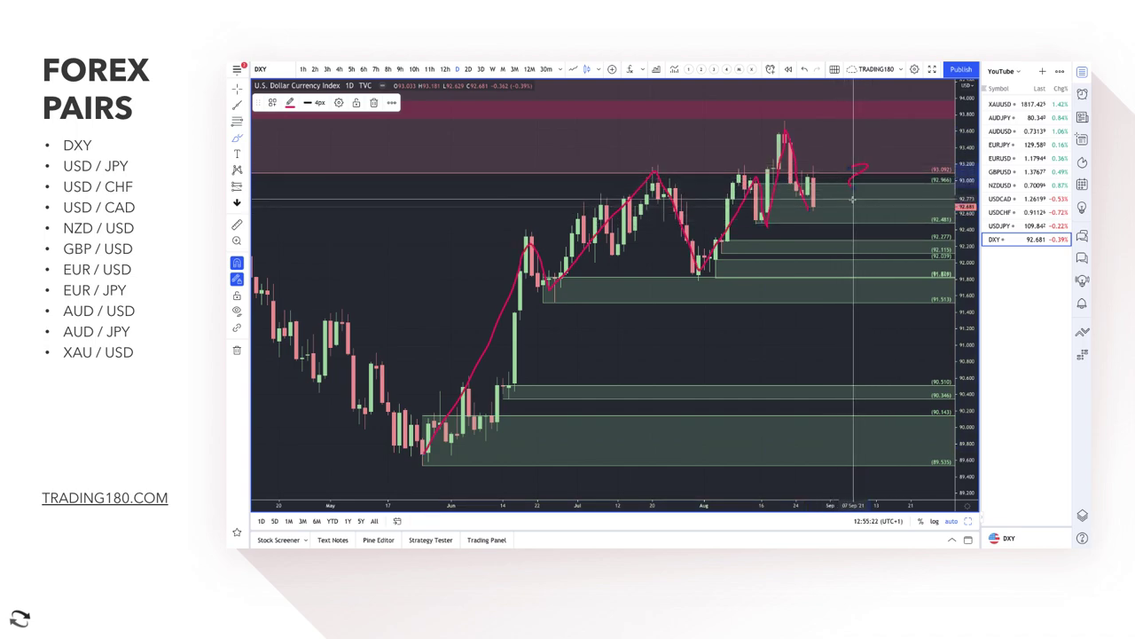
left_click(853, 202)
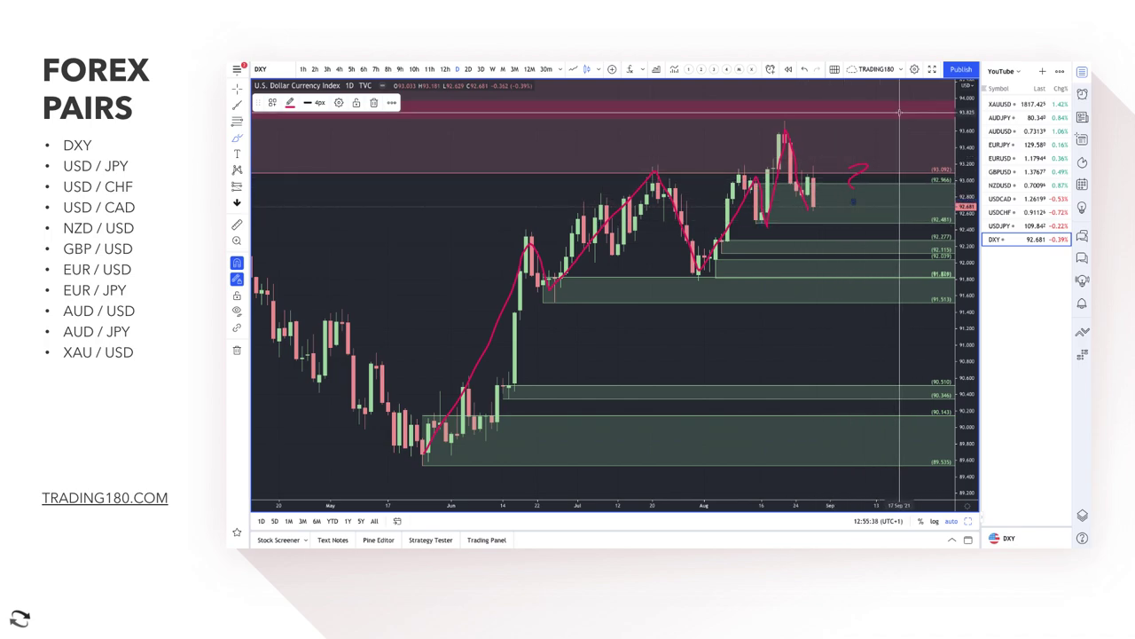
scroll(901, 113, "down", 5)
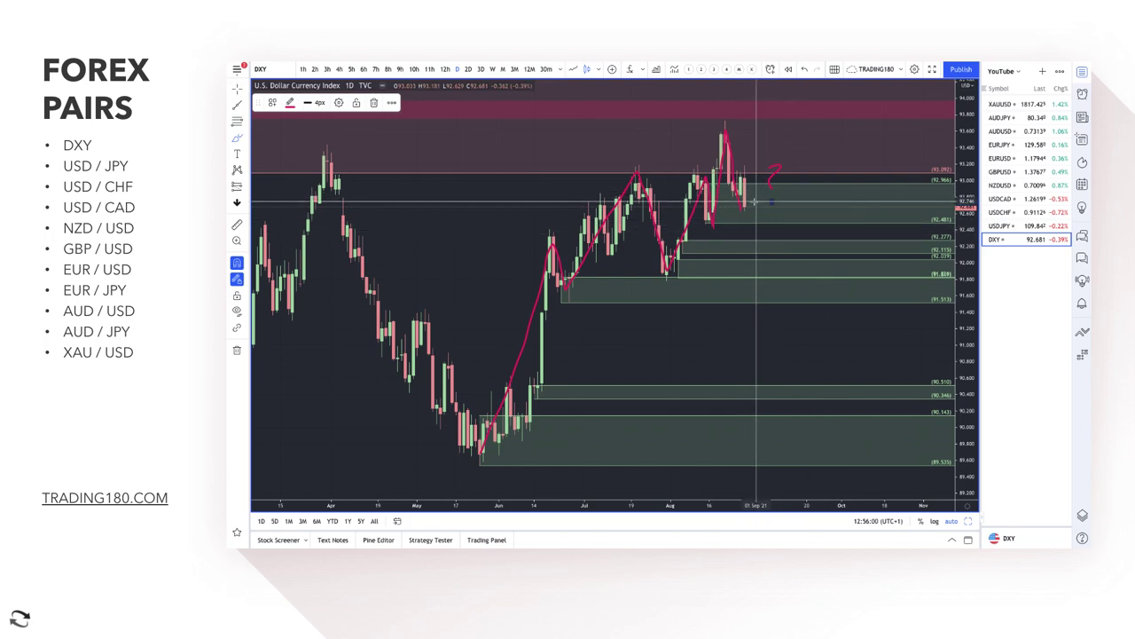
mouse_move(754, 202)
left_mouse_down()
mouse_move(765, 167)
mouse_move(816, 109)
mouse_move(798, 114)
mouse_move(826, 117)
left_mouse_up()
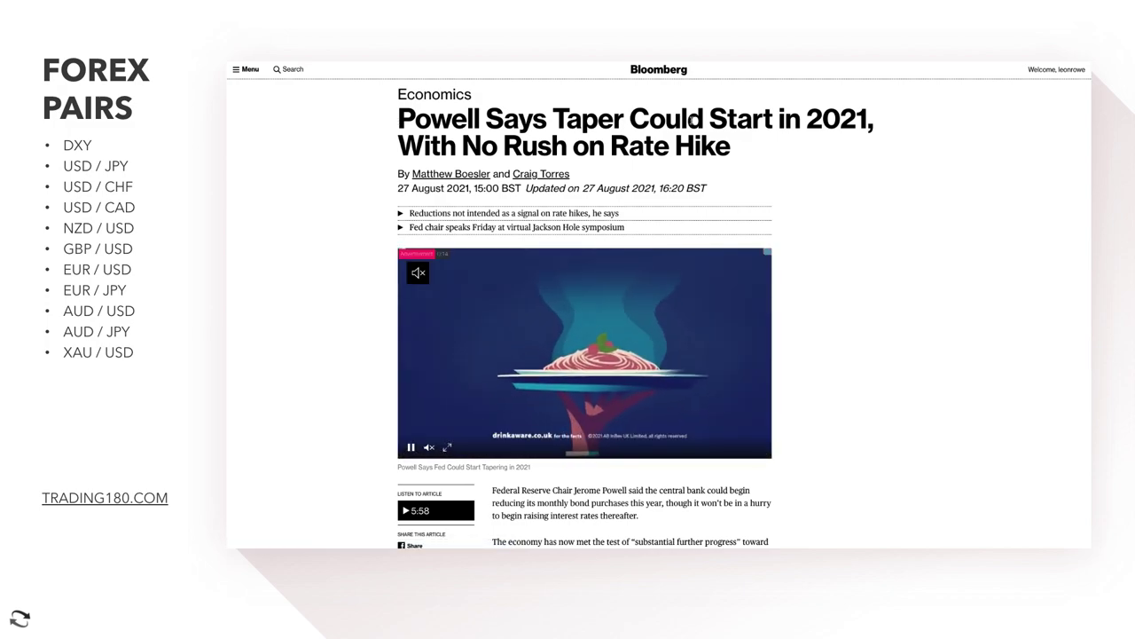
Highlight "2021" and "With No Rush on Rate Hike" in the Bloomberg headline, plus the bullet about reductions not signalling rate hikes
left_click_drag(806, 119, 879, 123)
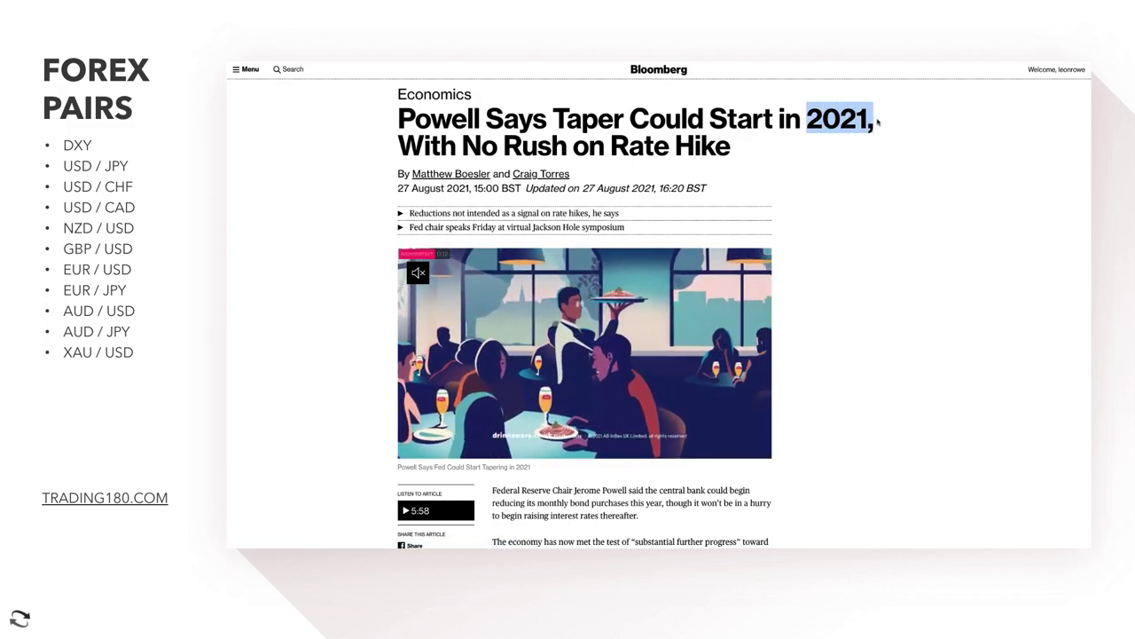
left_click(490, 144)
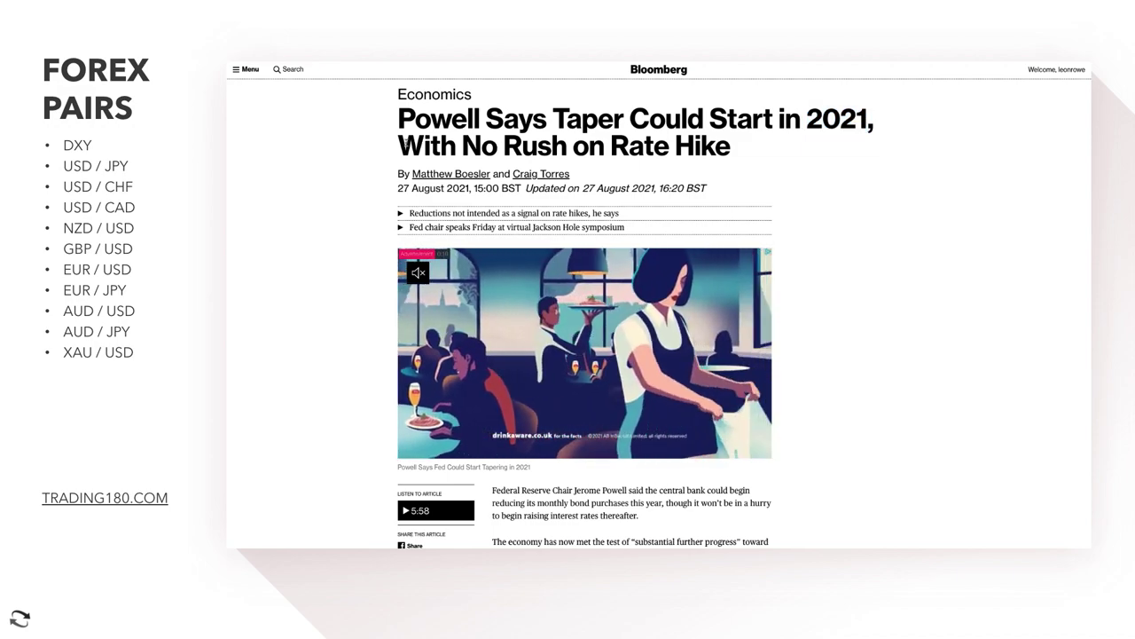
left_click_drag(403, 144, 731, 149)
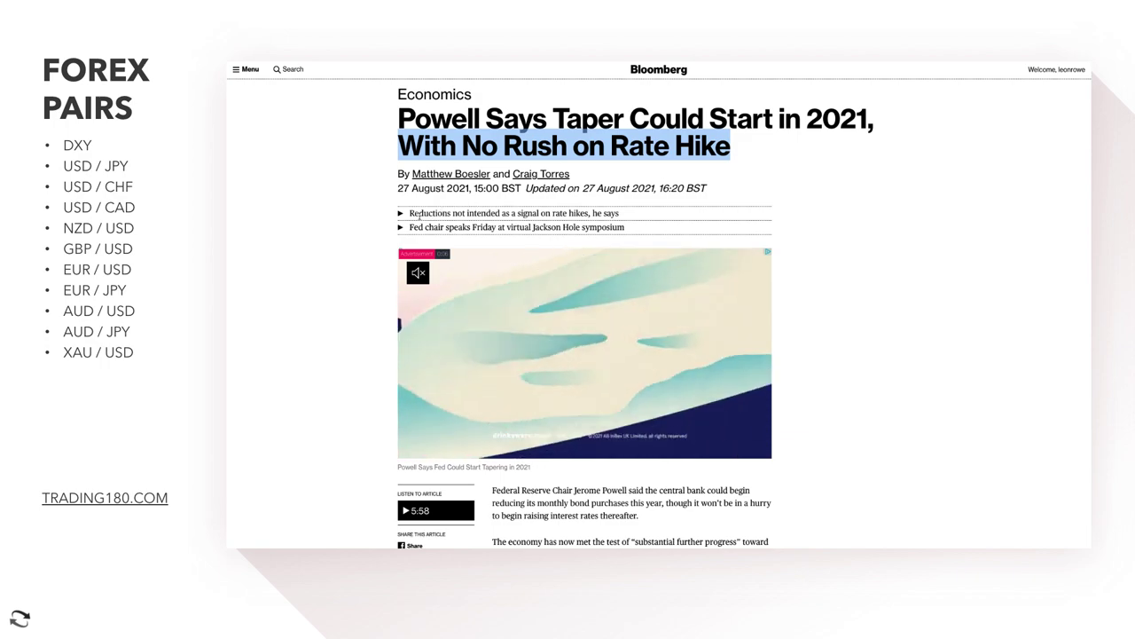
left_click_drag(434, 215, 568, 214)
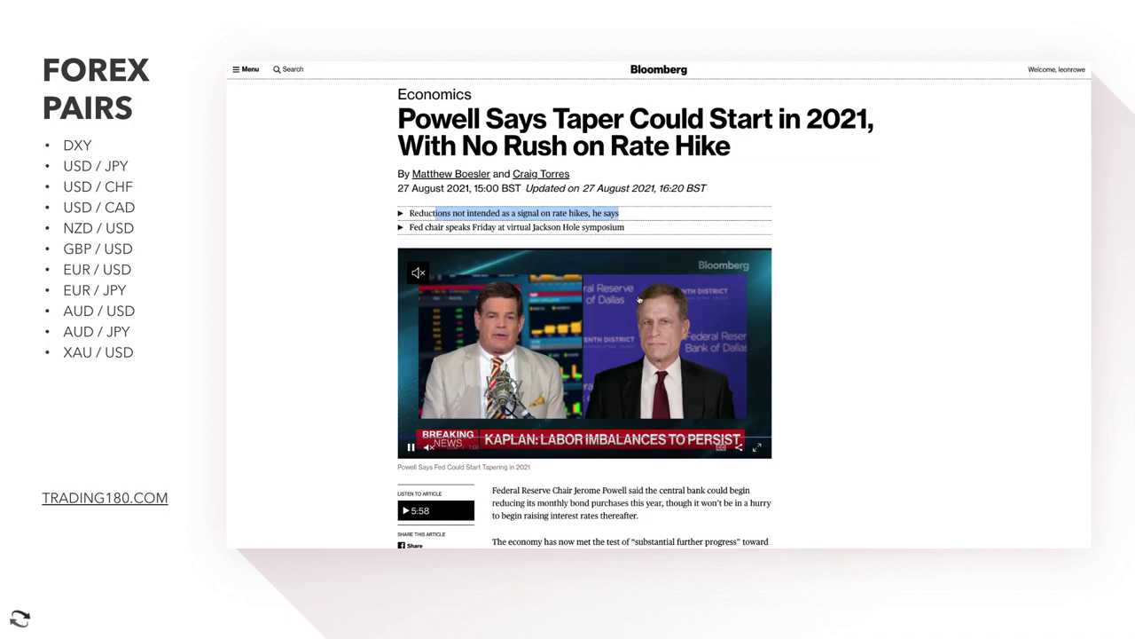
Read the article's opening paragraph on reducing monthly bond purchases, highlighting its text
scroll(501, 359, "down", 3)
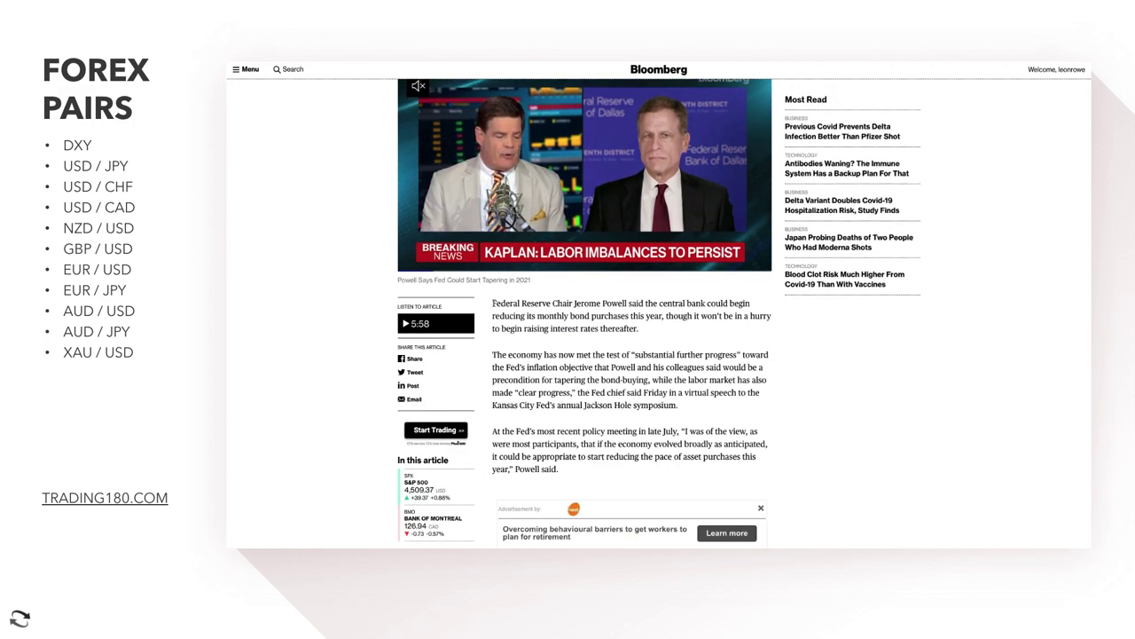
left_click_drag(493, 303, 539, 329)
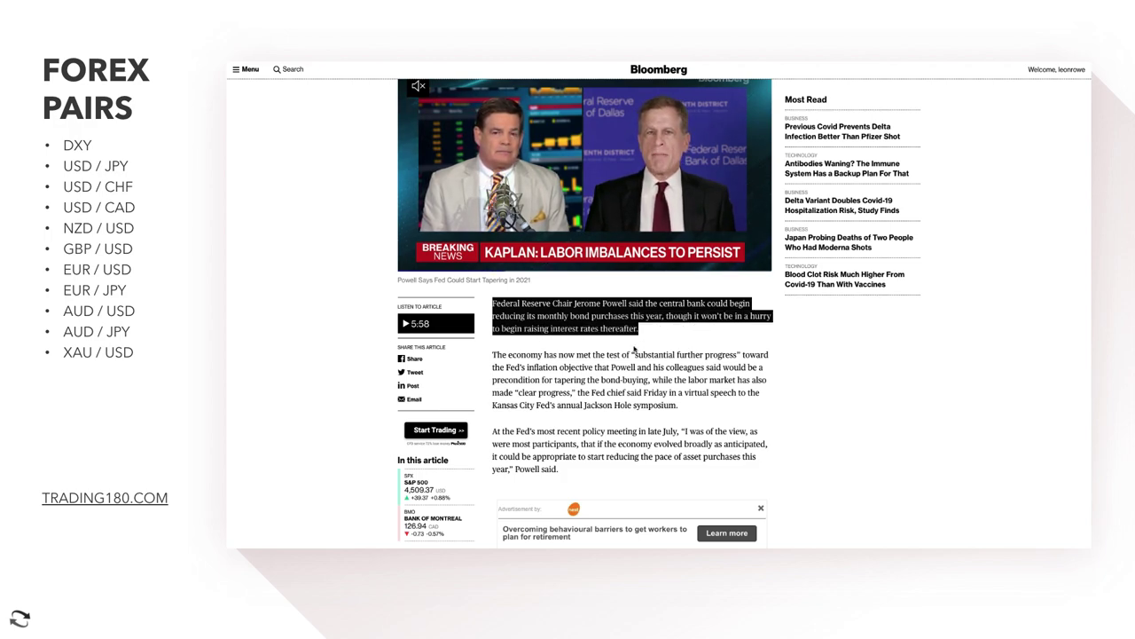
left_click_drag(634, 348, 629, 352)
left_click(584, 355)
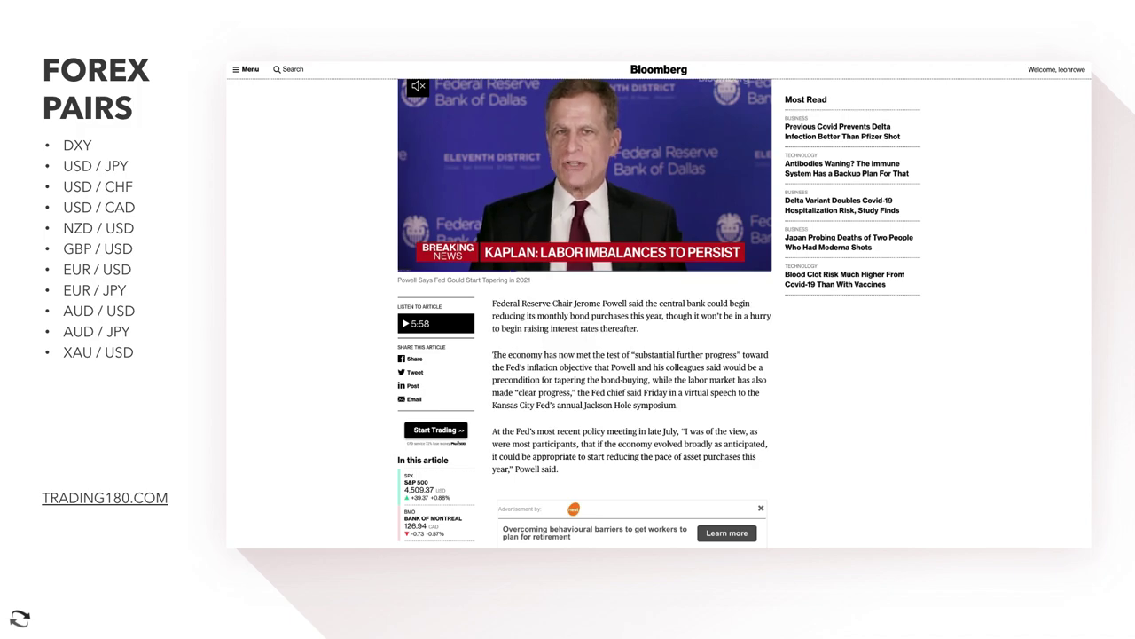
Read the paragraph on the "substantial further progress" test, highlighting its text progressively through to the Jackson Hole symposium
left_click_drag(494, 355, 574, 355)
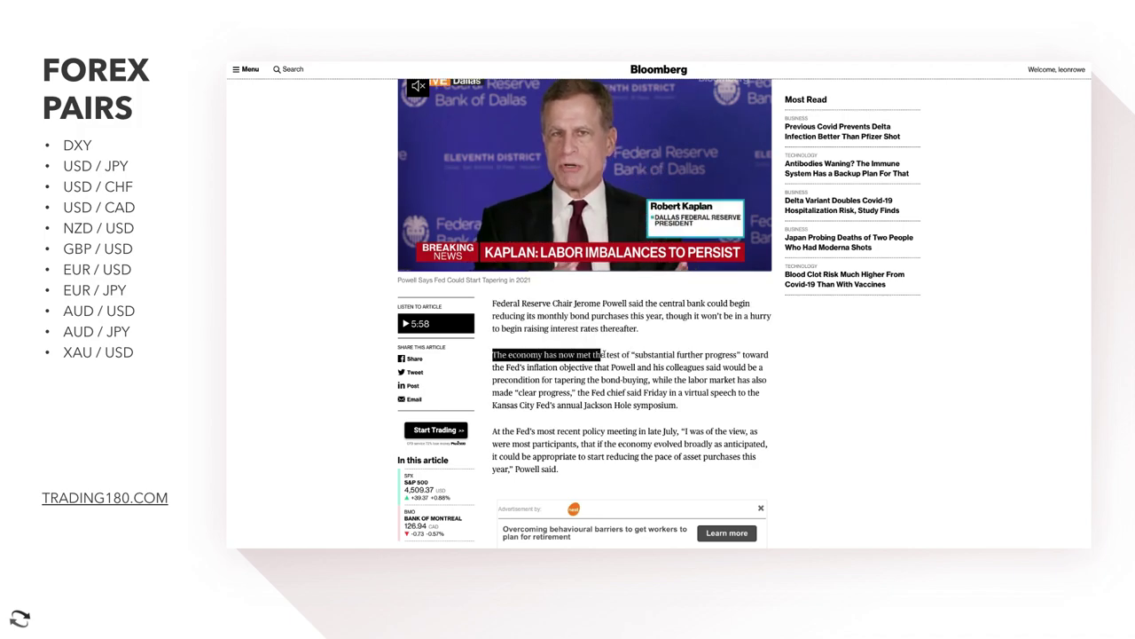
left_click_drag(704, 354, 540, 366)
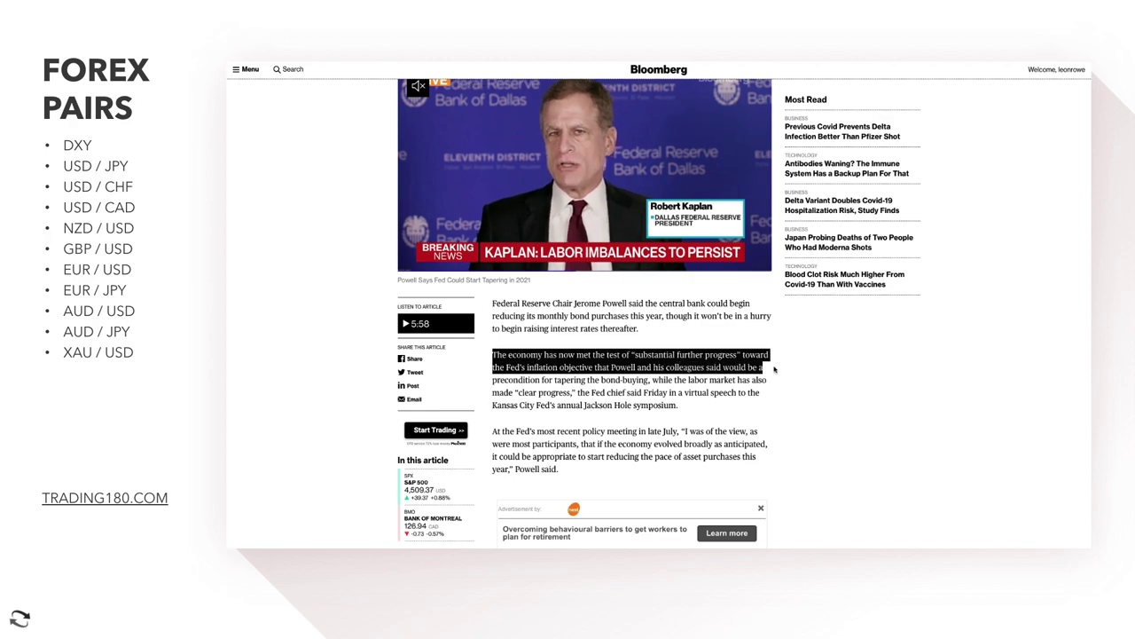
left_click_drag(774, 369, 620, 380)
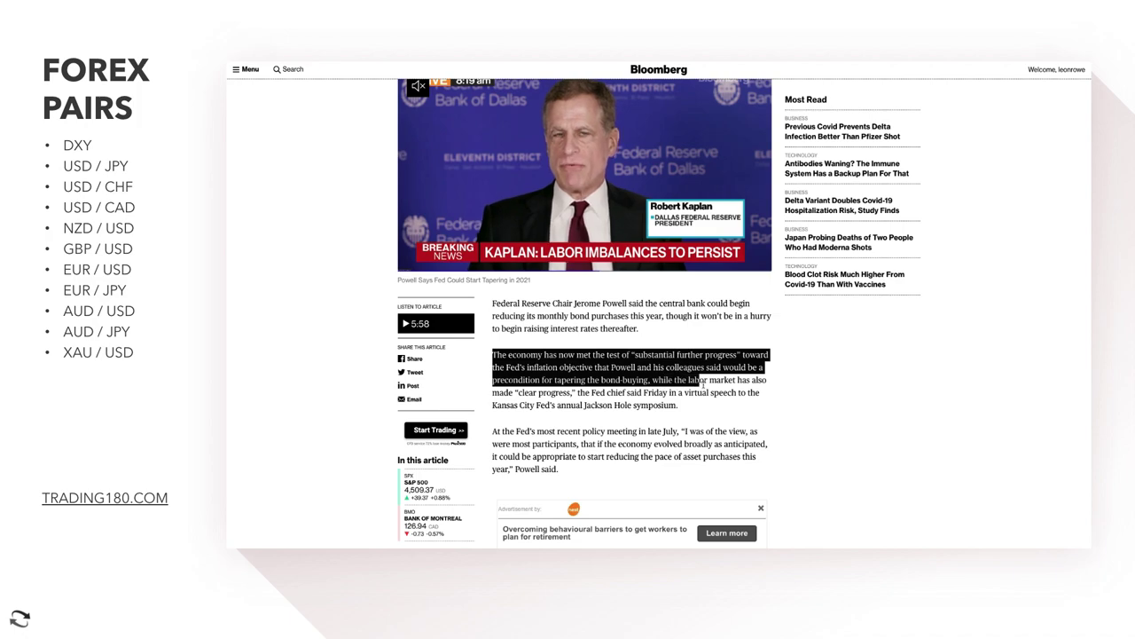
left_click_drag(757, 387, 533, 401)
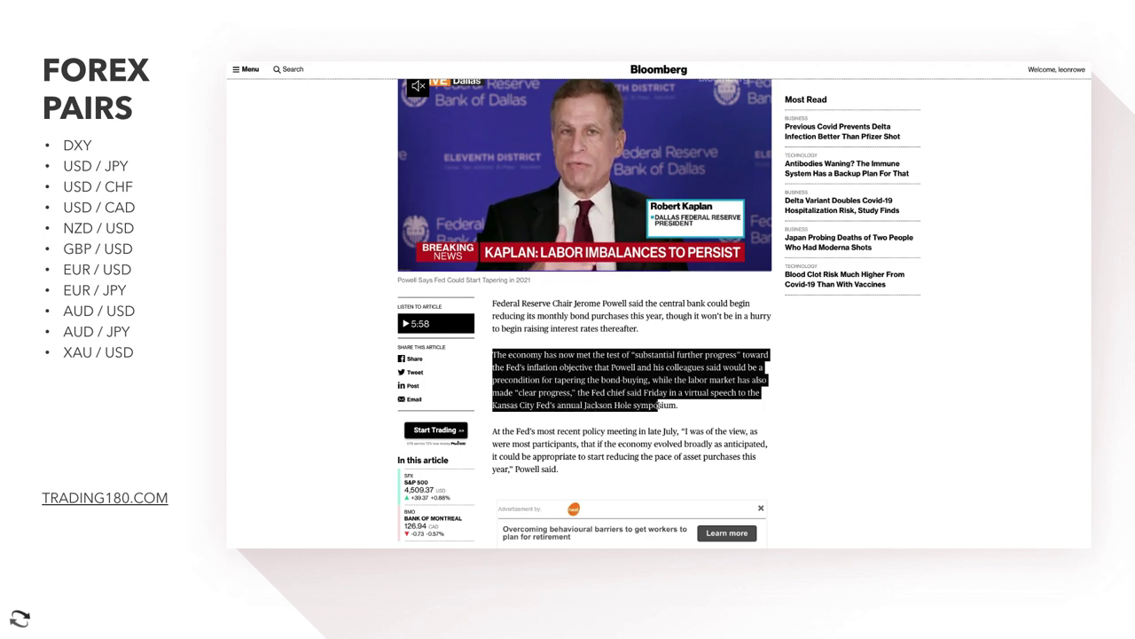
Switch back to the TradingView chart and brush a rising arrow beneath the July and August price action
scroll(681, 397, "up", 5)
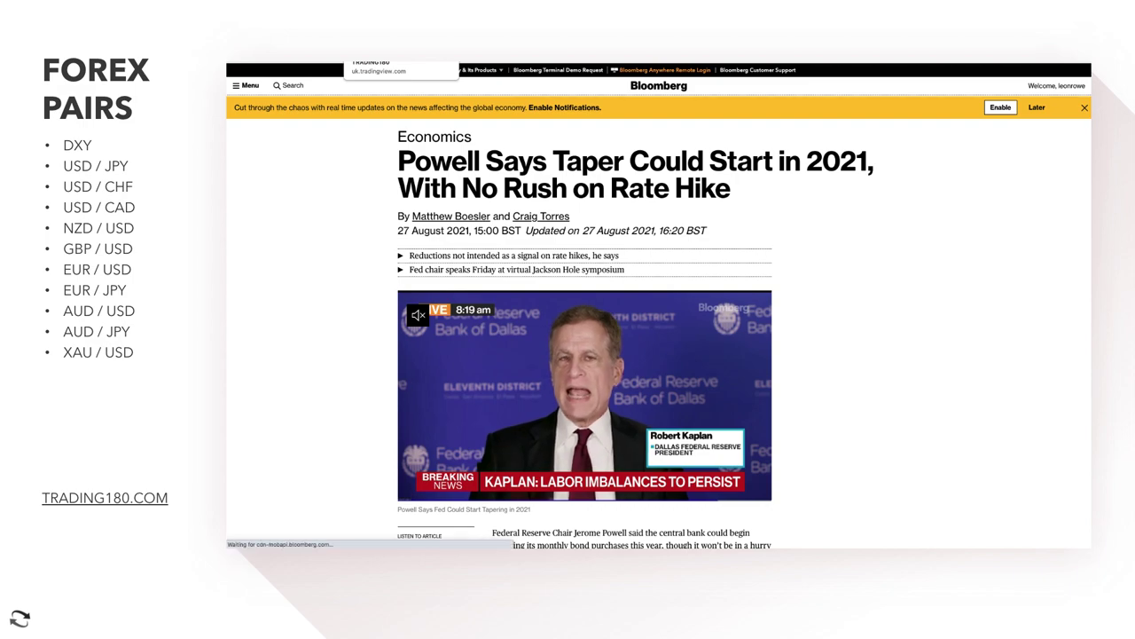
left_click(394, 56)
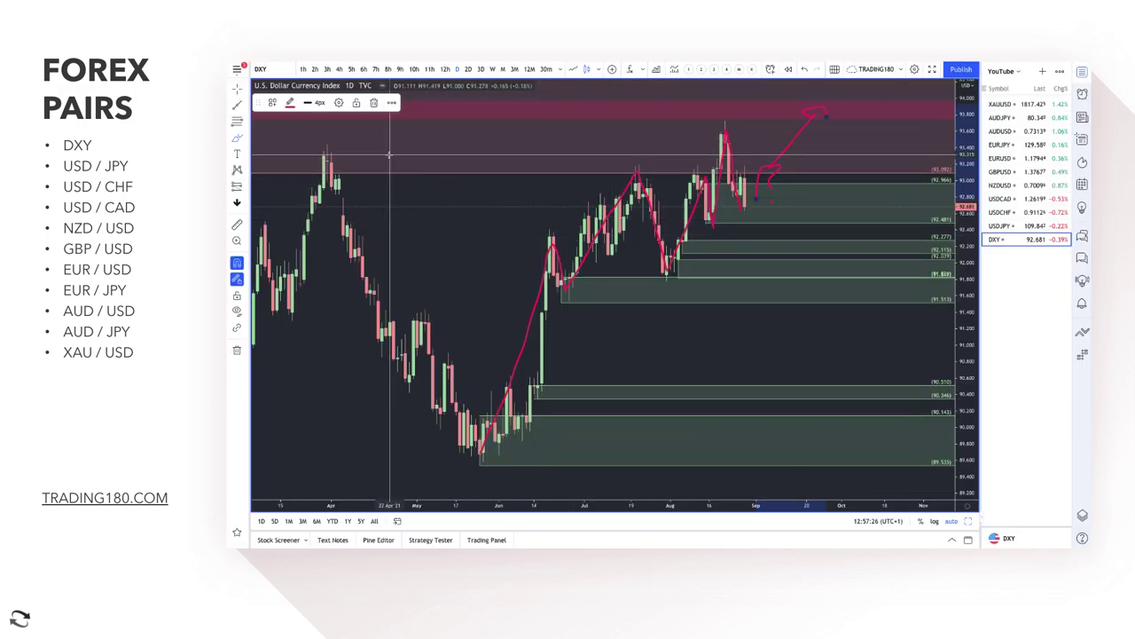
left_click(241, 138)
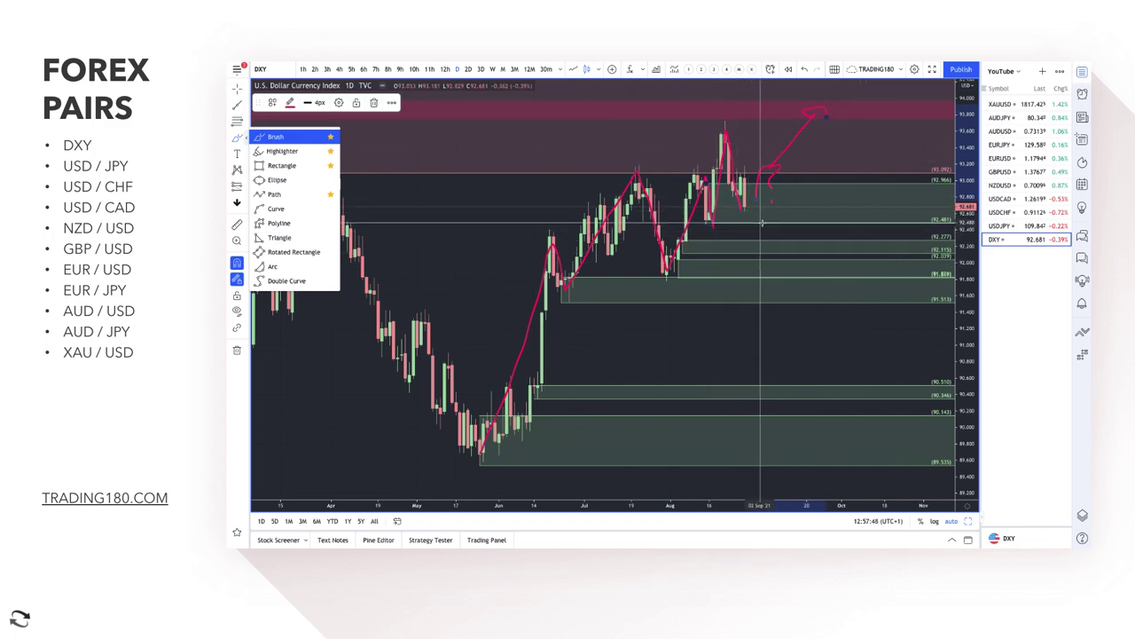
scroll(825, 178, "up", 3)
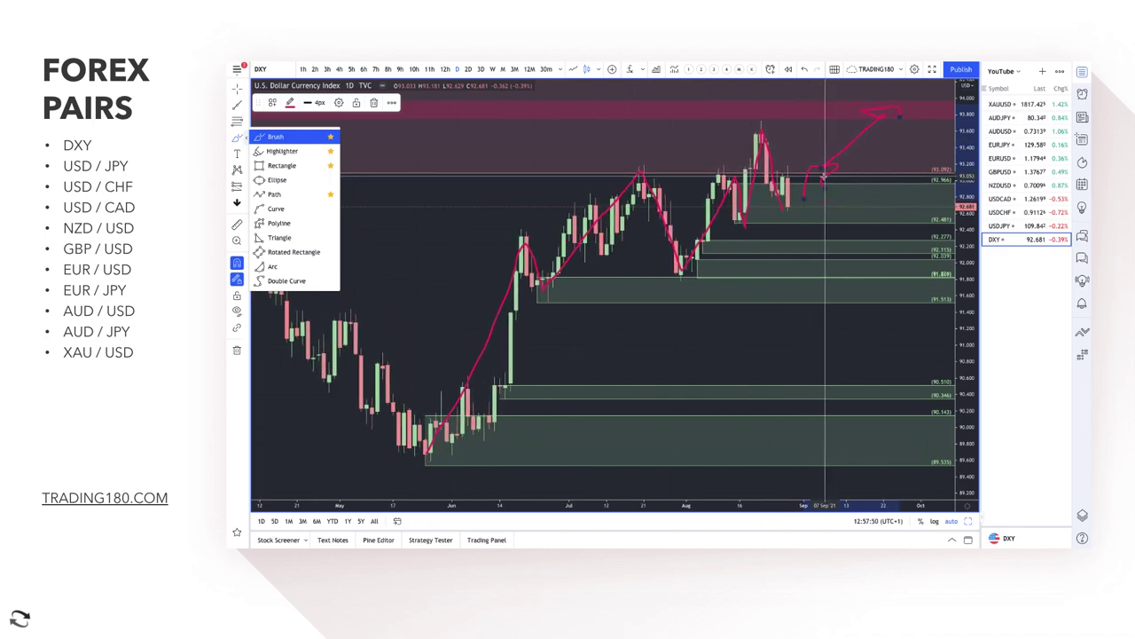
scroll(825, 177, "up", 1)
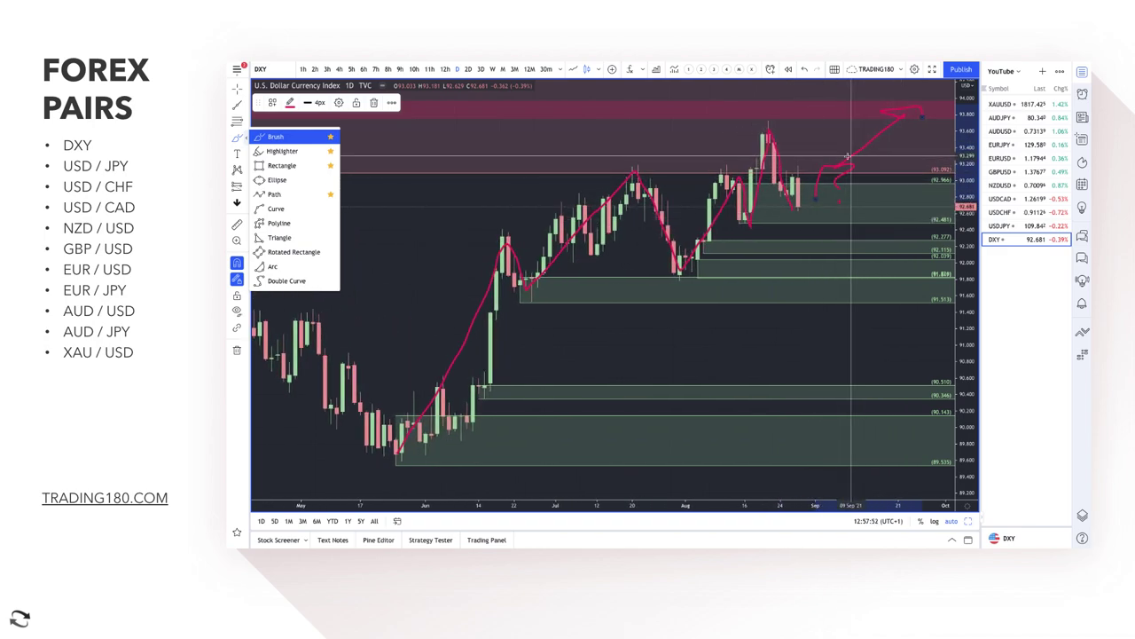
scroll(856, 178, "up", 2)
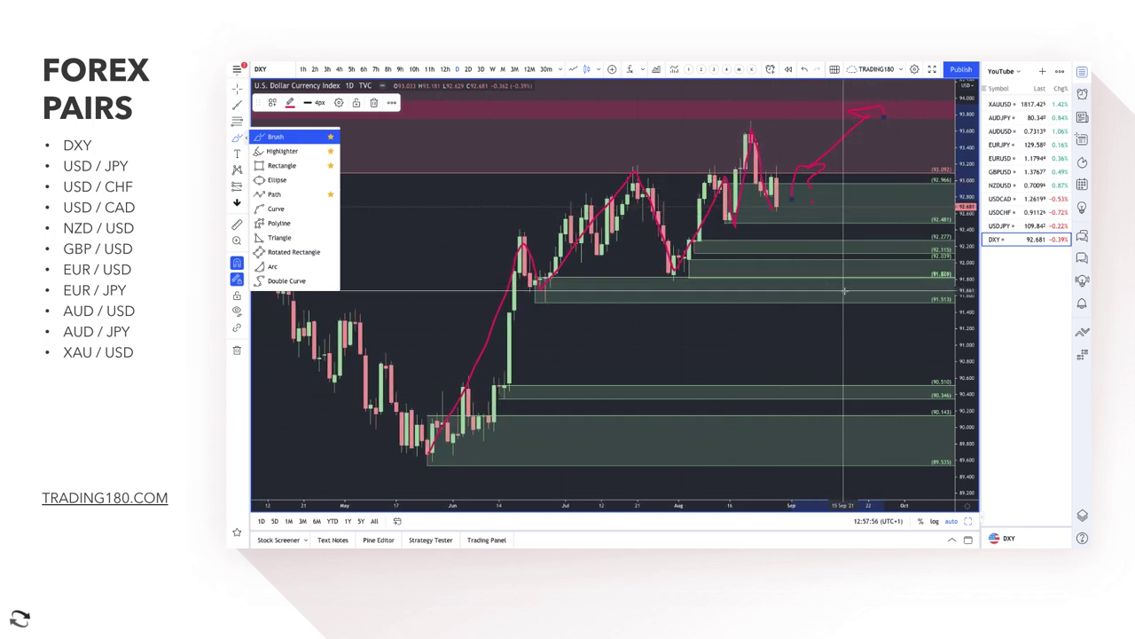
mouse_move(588, 371)
left_mouse_down()
mouse_move(724, 287)
mouse_move(731, 296)
left_mouse_up()
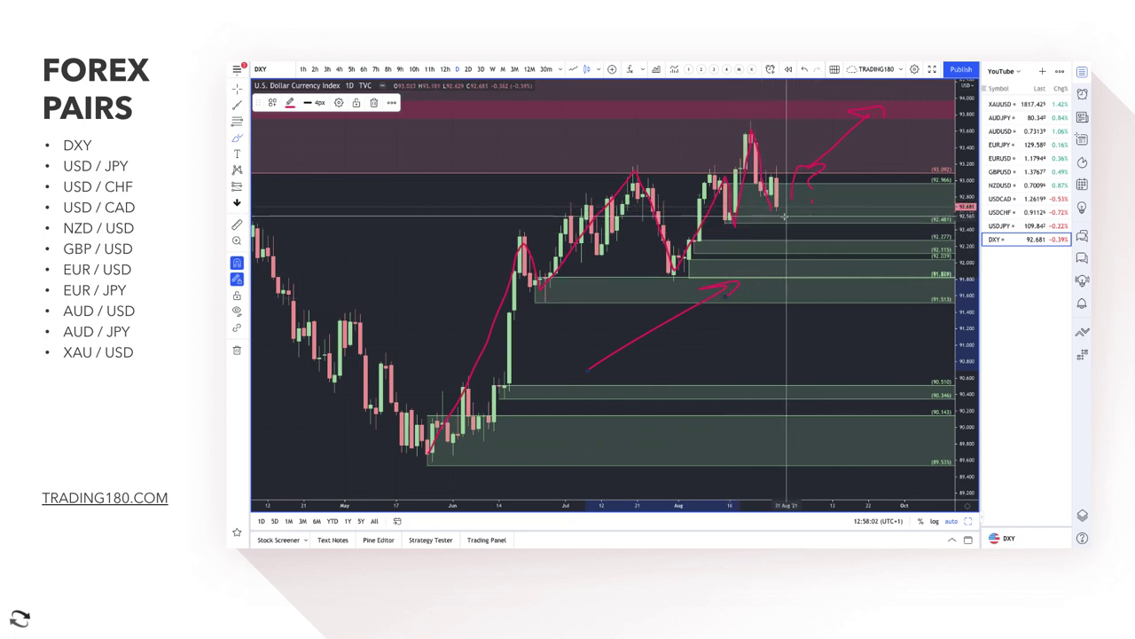
Brush upward curves from the green zones below price, circle the early-August low, and retrace the swings up from it
mouse_move(787, 219)
left_mouse_down()
mouse_move(793, 227)
mouse_move(832, 201)
left_mouse_up()
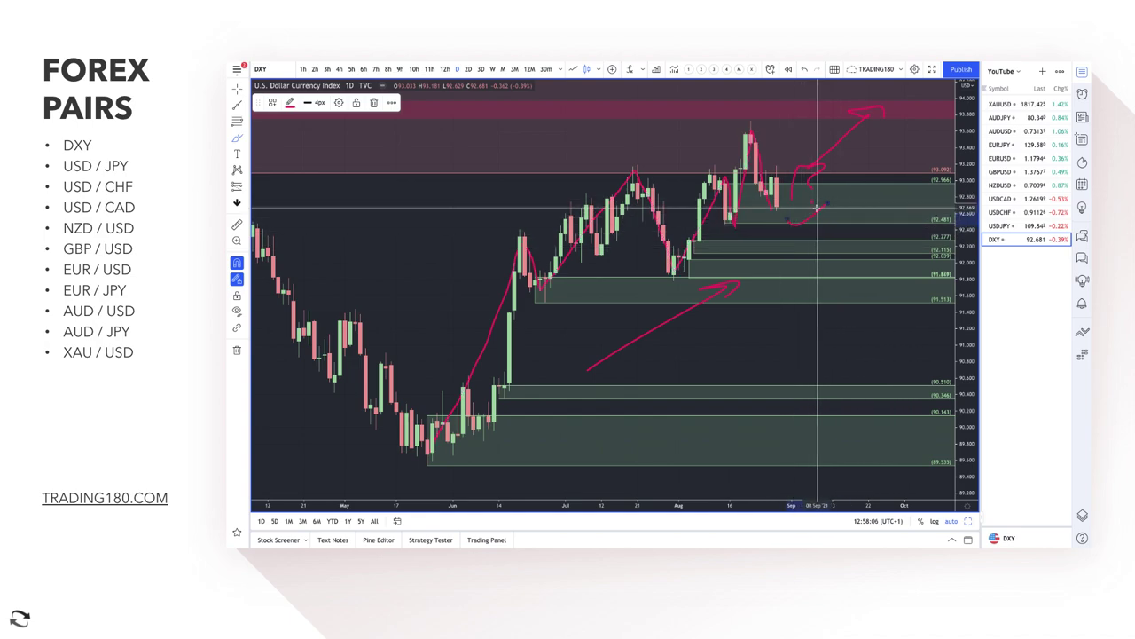
left_click_drag(778, 253, 856, 214)
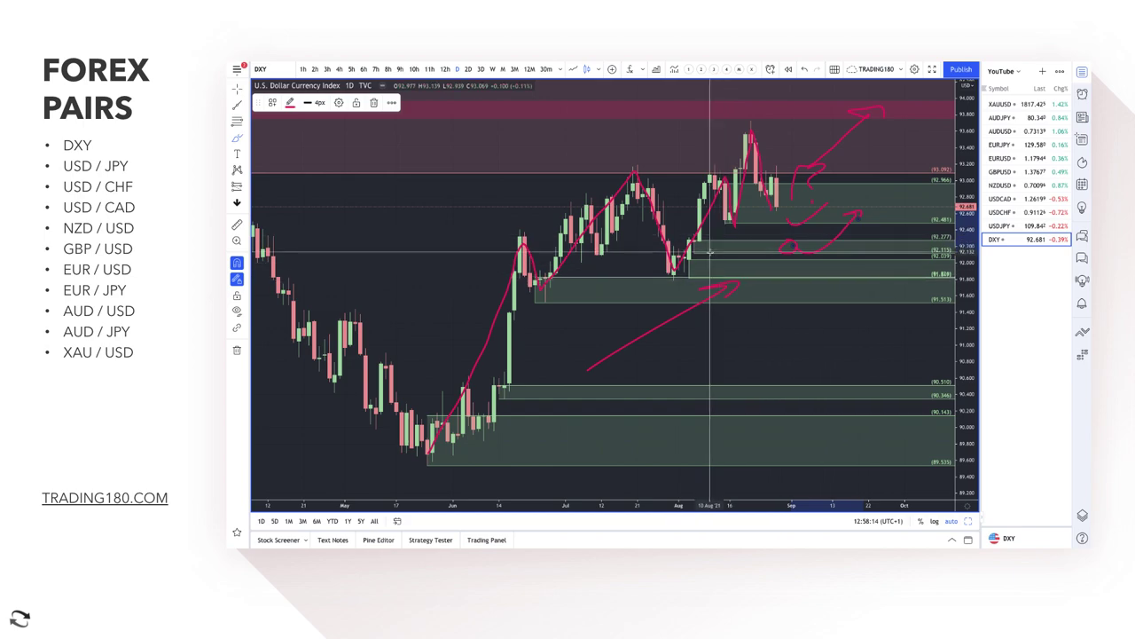
mouse_move(710, 252)
left_mouse_down()
mouse_move(665, 266)
mouse_move(701, 280)
left_mouse_up()
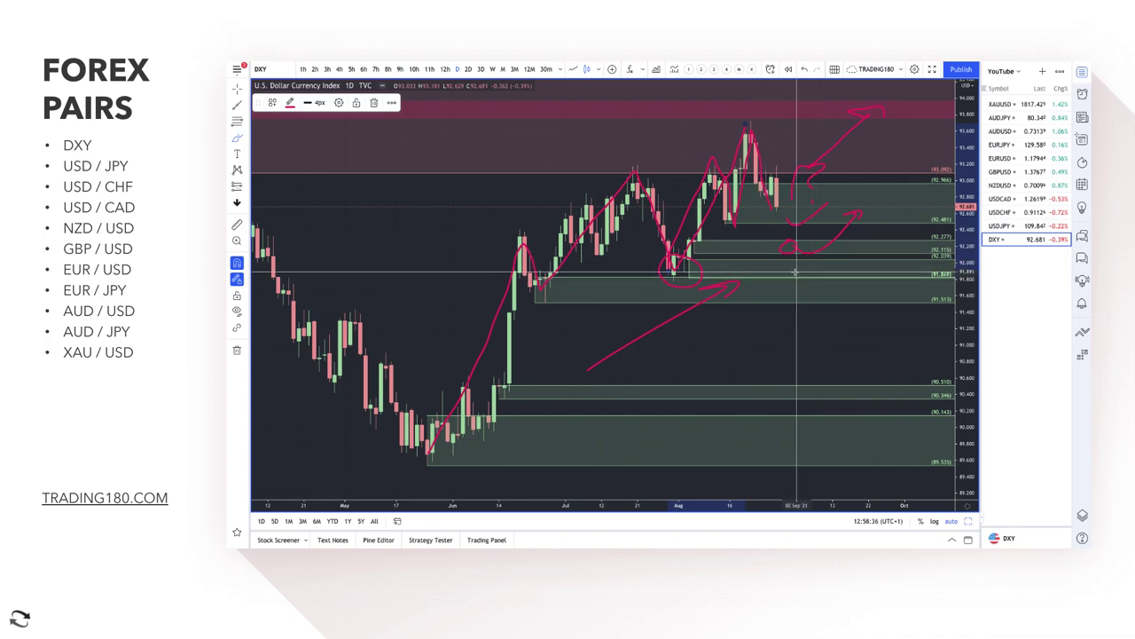
mouse_move(806, 275)
left_mouse_down()
mouse_move(888, 212)
mouse_move(896, 221)
left_mouse_up()
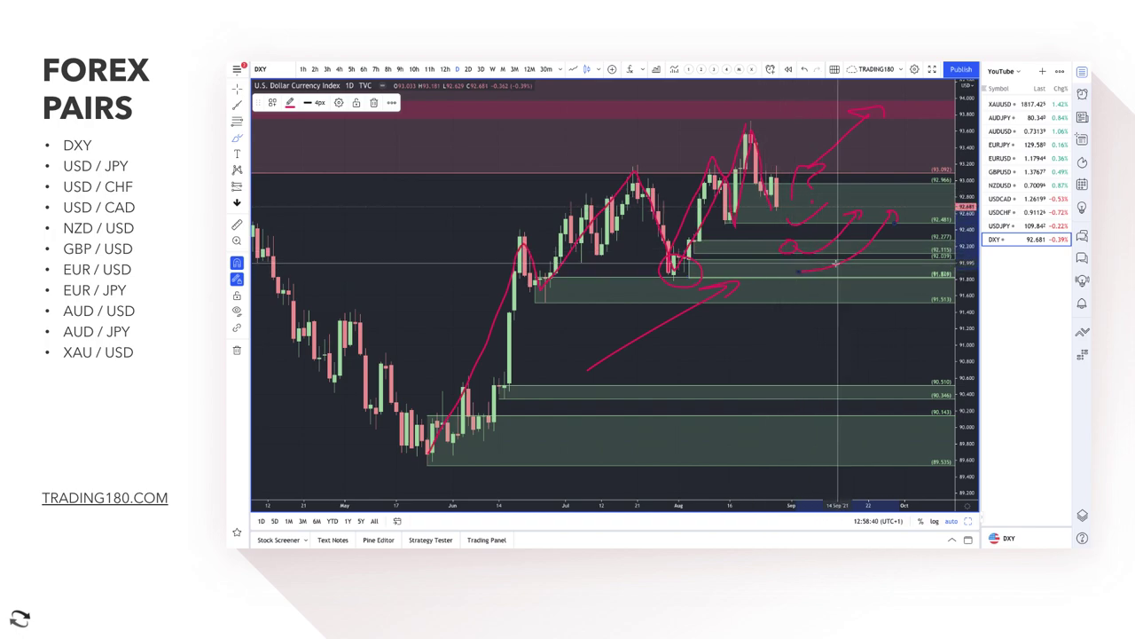
Delete all Brush drawings from the chart through the object tree, keeping the Fib Retracement and Rectangle zones
scroll(870, 229, "down", 2)
scroll(869, 229, "down", 1)
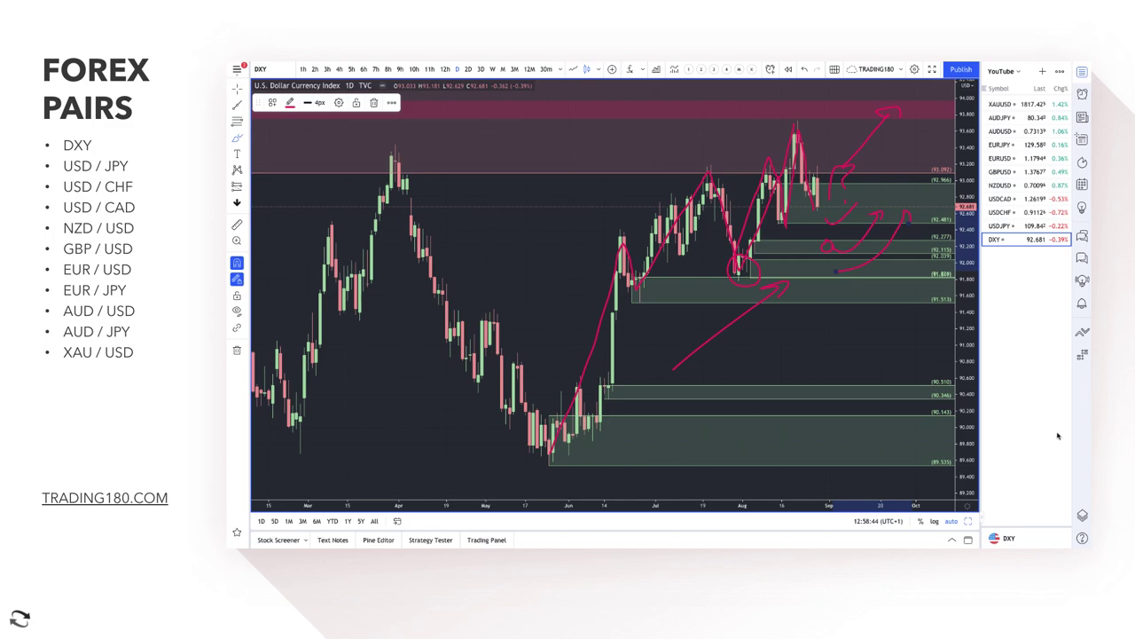
left_click(1083, 513)
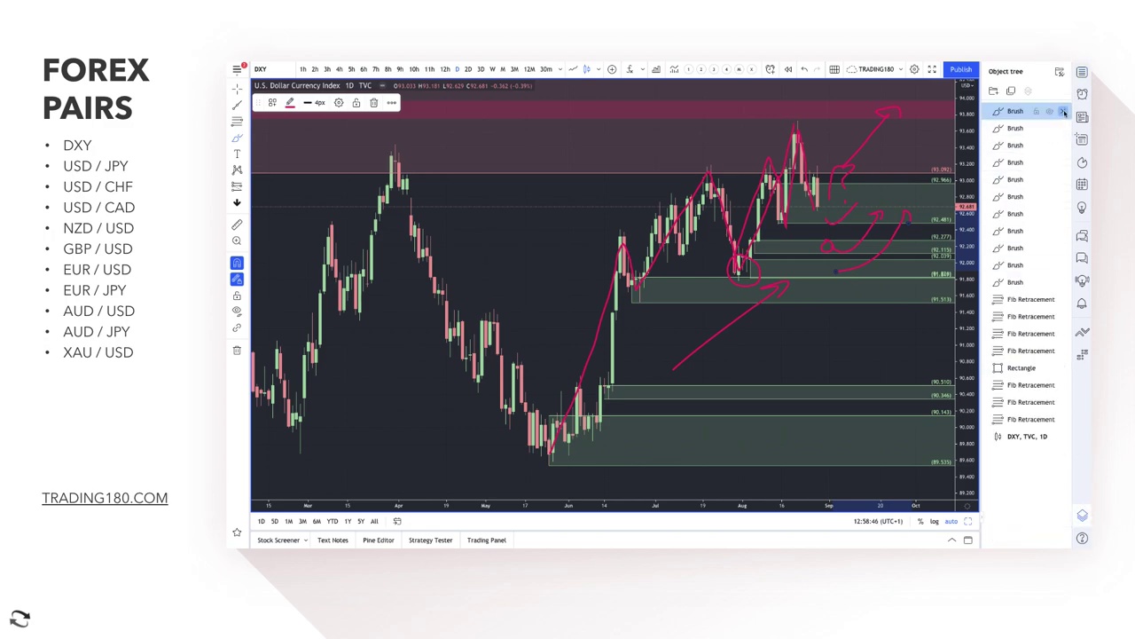
left_click(1065, 112)
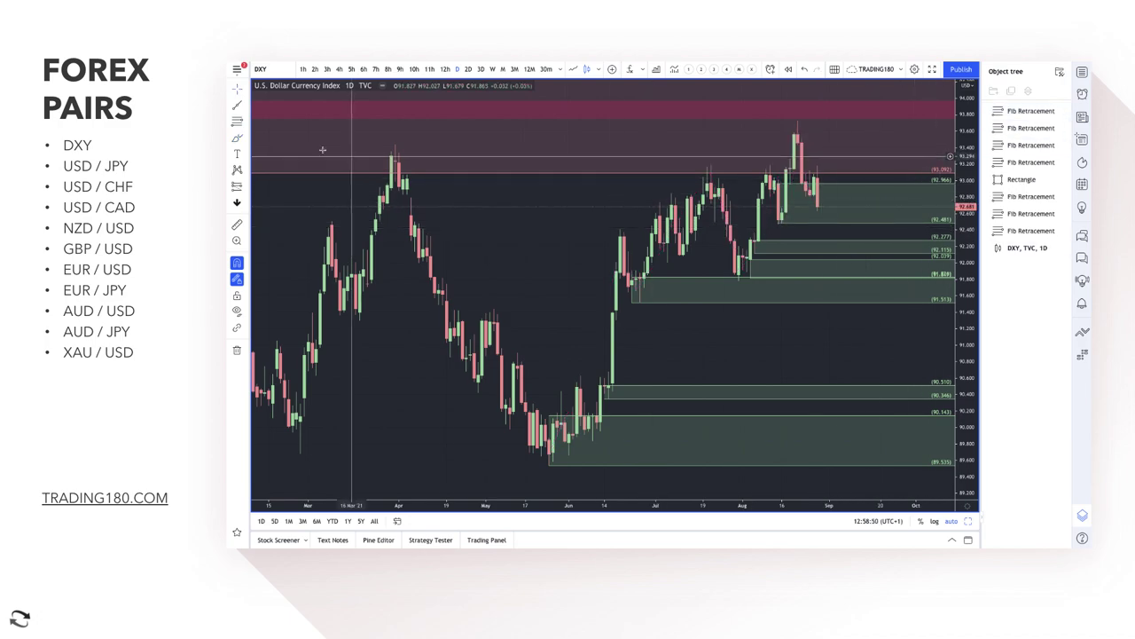
Brush a falling zigzag arrow from the latest candle through the green zones to the 91.513 level
left_click(237, 137)
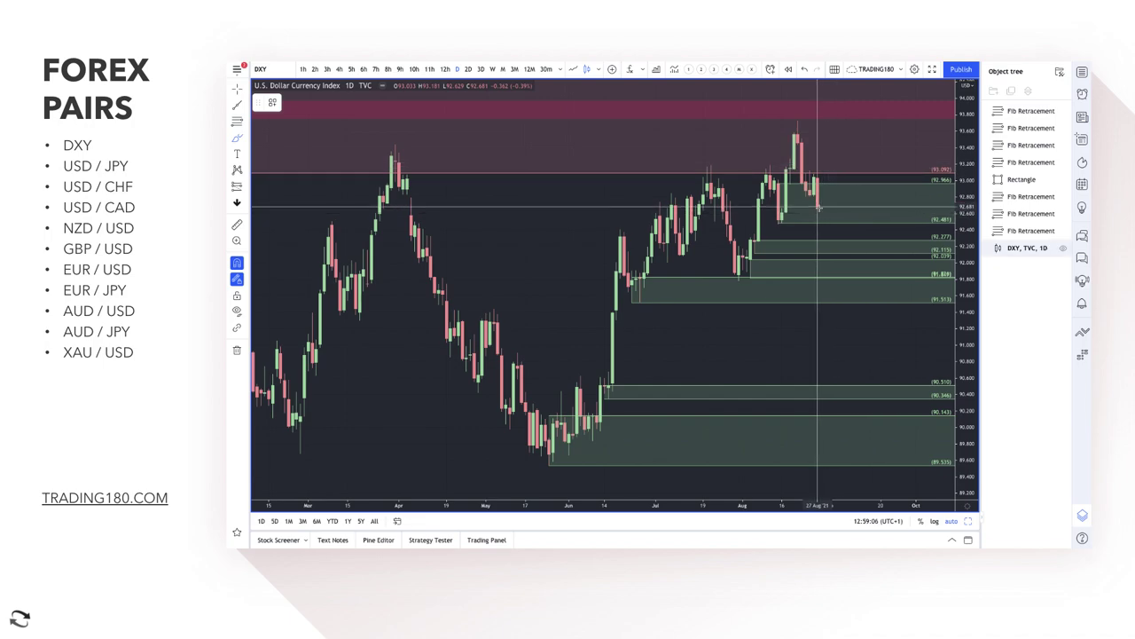
mouse_move(818, 208)
left_mouse_down()
mouse_move(837, 186)
mouse_move(857, 215)
mouse_move(883, 275)
mouse_move(878, 304)
left_mouse_up()
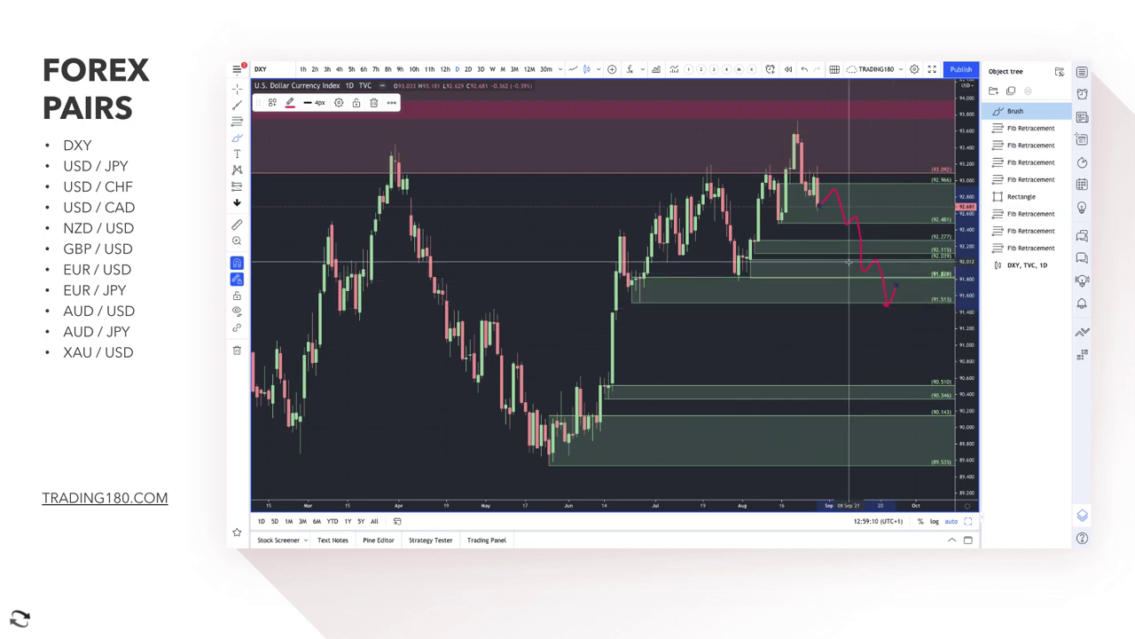
scroll(786, 244, "up", 2)
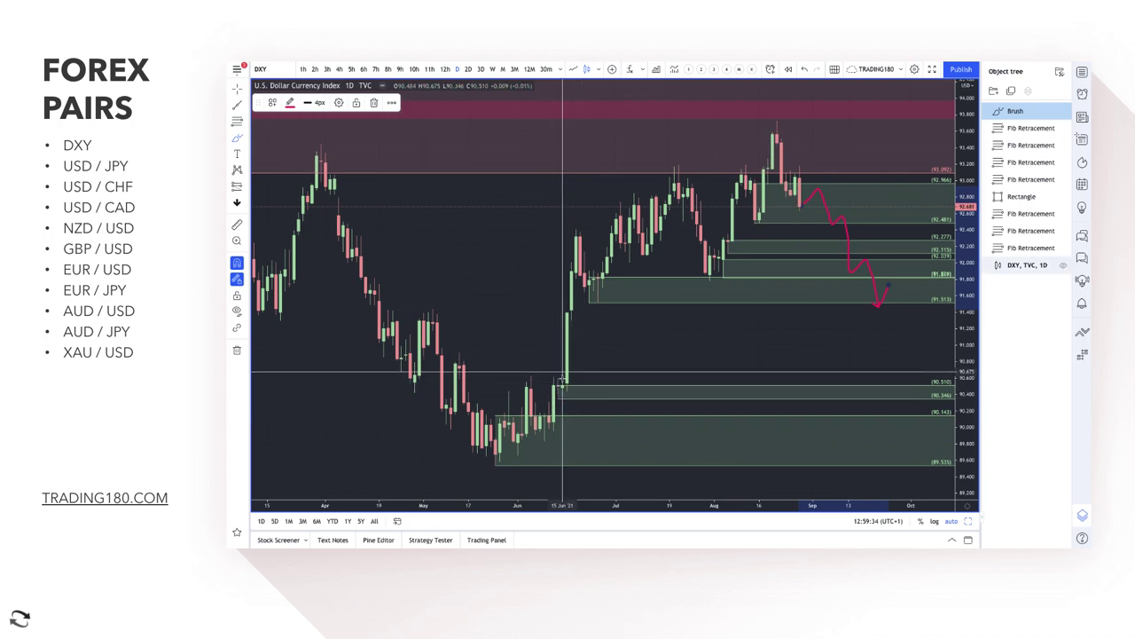
Brush a circle around the mid-June candles at the 90.510 zone, two rising arrows from it, and a small upward arrow off the falling zigzag
mouse_move(561, 374)
left_mouse_down()
mouse_move(535, 415)
mouse_move(560, 373)
left_mouse_up()
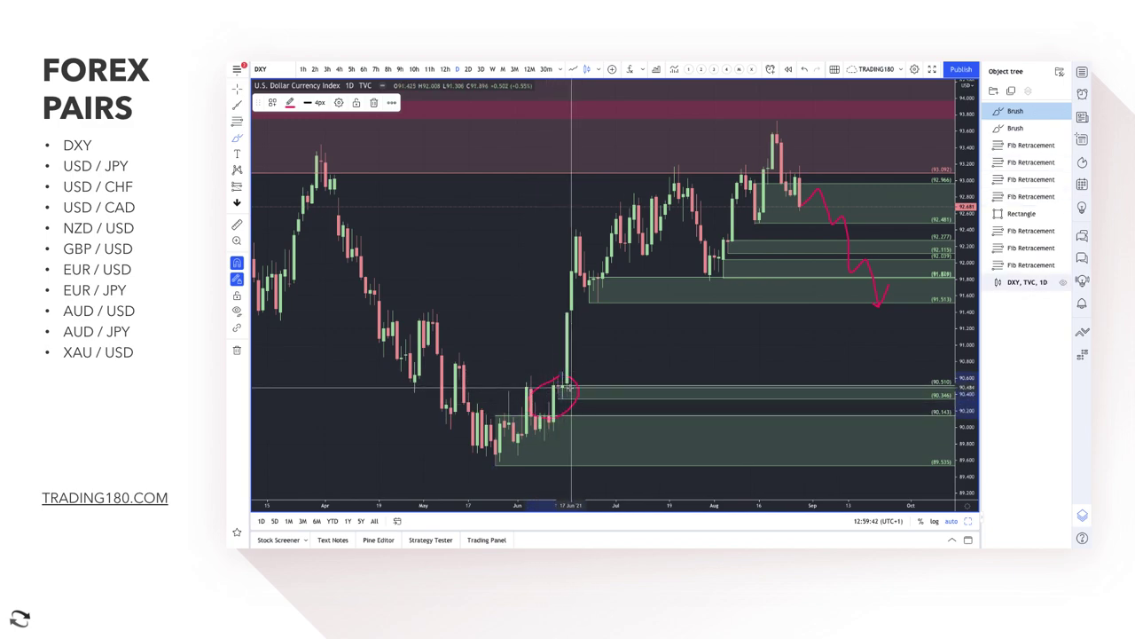
left_click_drag(568, 386, 641, 295)
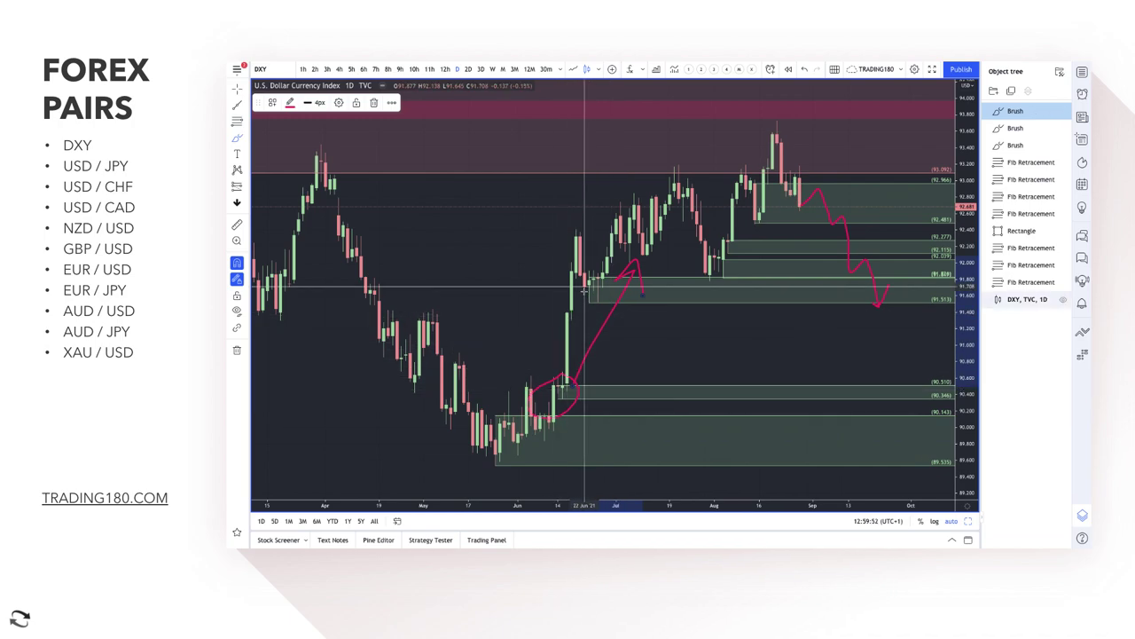
left_click_drag(572, 371, 566, 387)
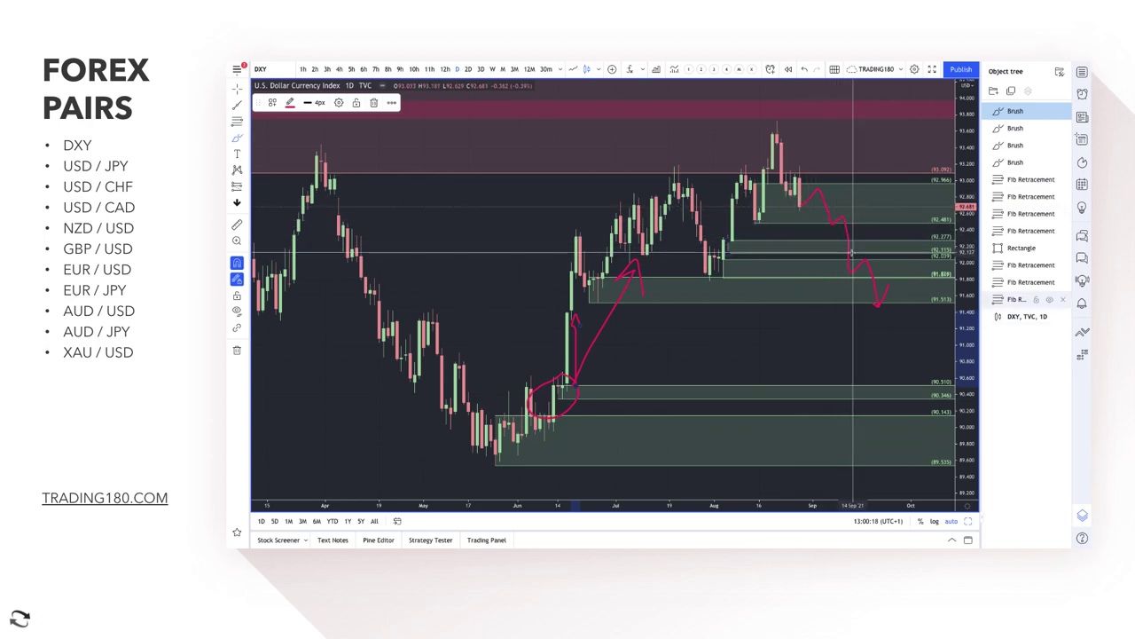
left_click_drag(852, 255, 881, 238)
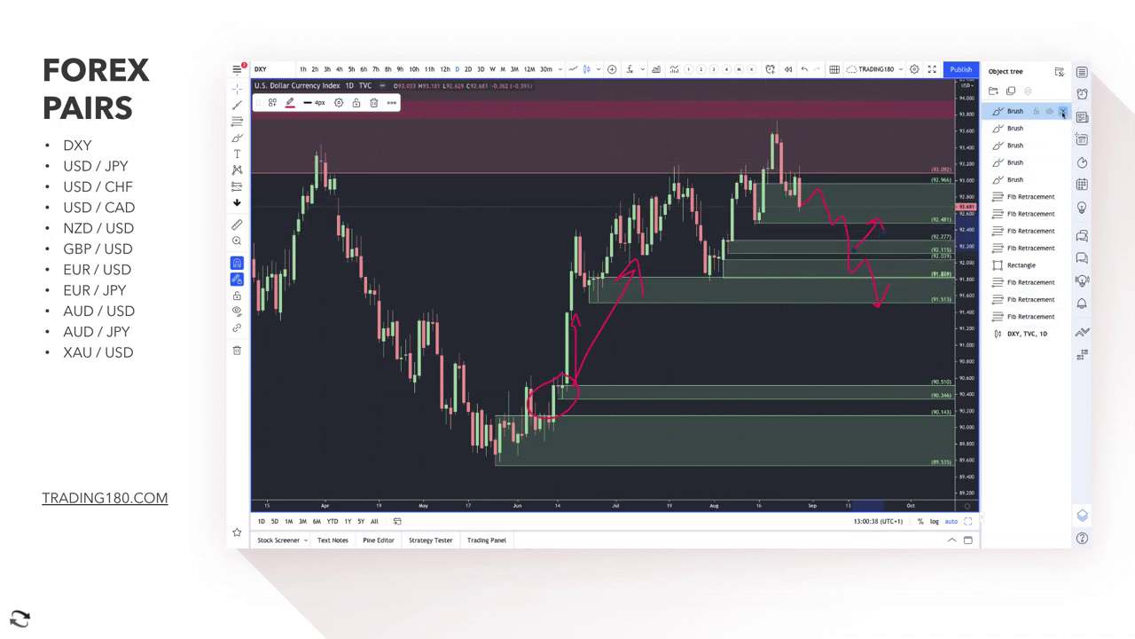
Delete all Brush drawings from the DXY chart, then load the USDJPY daily chart from the YouTube watchlist
left_click(1062, 113)
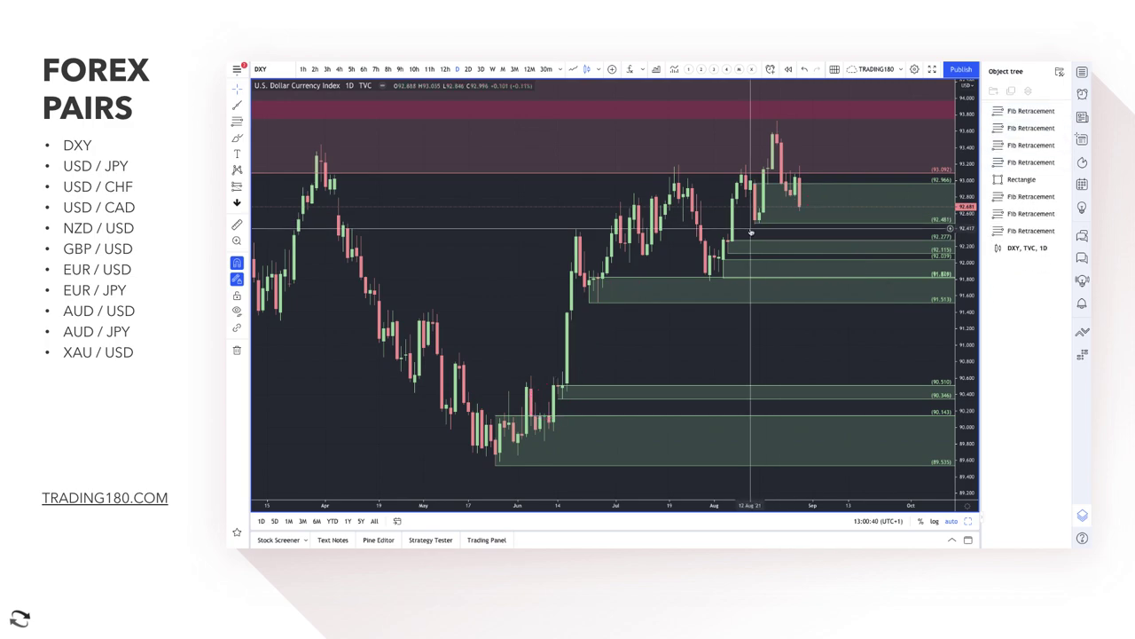
scroll(496, 264, "right", 2)
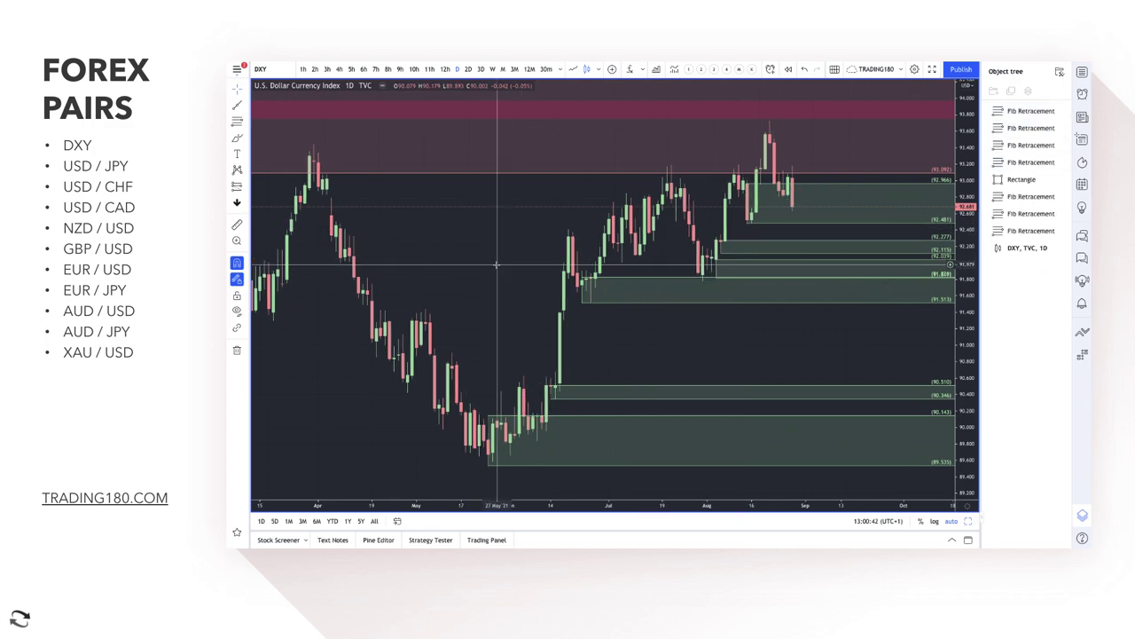
left_click(1081, 74)
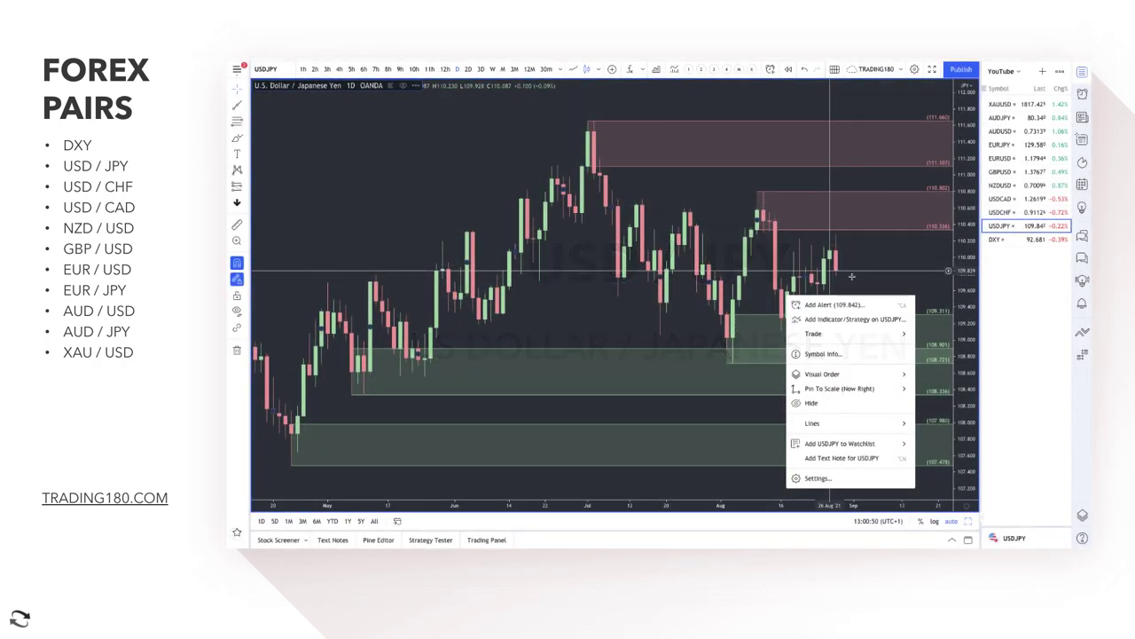
left_click(832, 255)
scroll(710, 250, "down", 1)
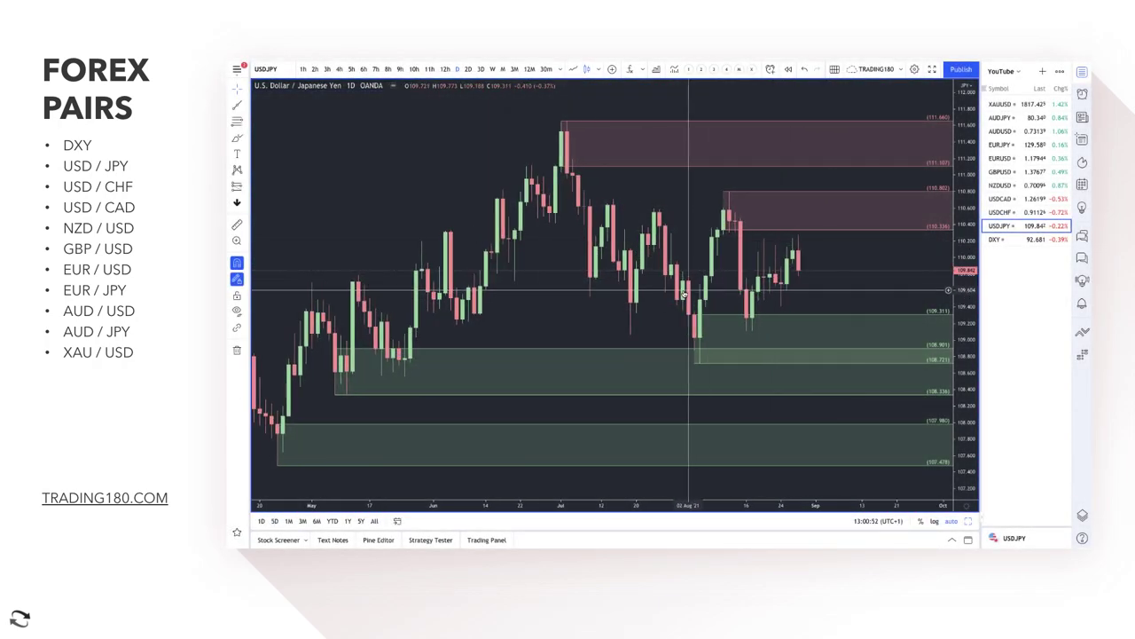
Brush circles around the August high in the 110.336 red zone and the mid-August low, and retrace the rising swings from that low
left_click(236, 139)
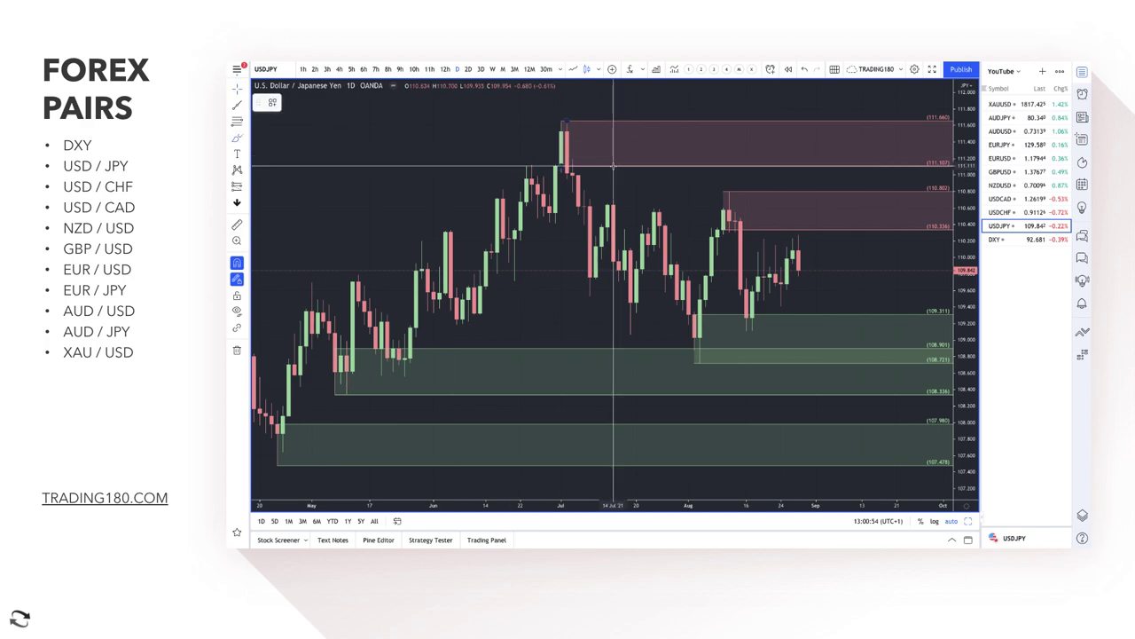
left_click_drag(727, 198, 730, 197)
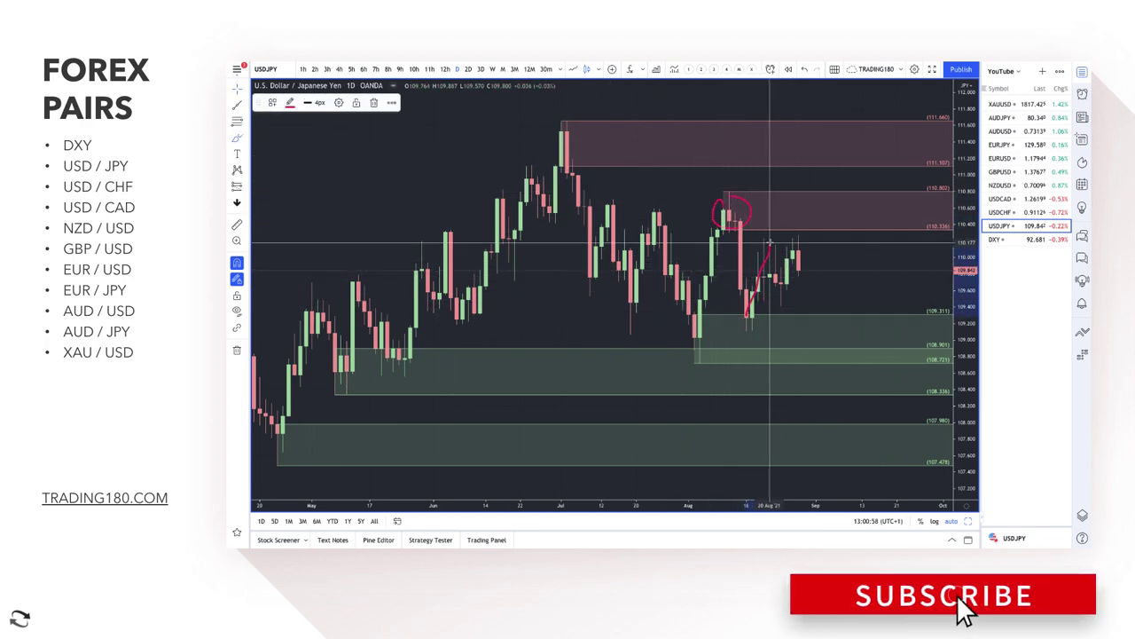
mouse_move(759, 278)
left_mouse_down()
mouse_move(768, 252)
mouse_move(777, 274)
mouse_move(765, 263)
left_mouse_up()
mouse_move(753, 328)
left_mouse_down()
mouse_move(745, 320)
mouse_move(802, 253)
left_mouse_up()
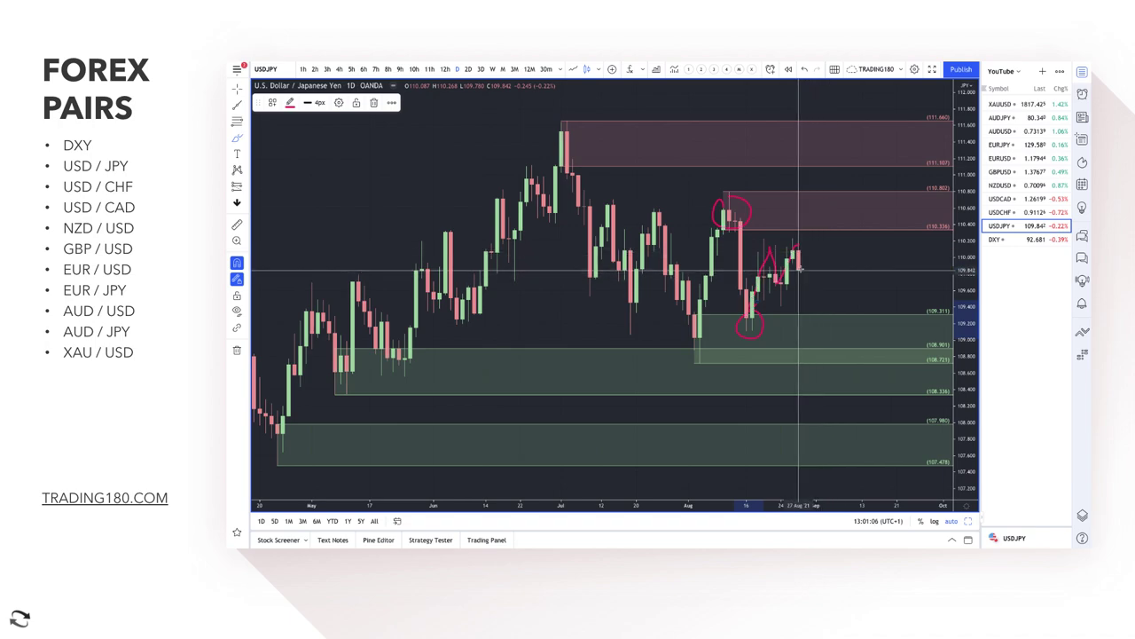
Brush USDJPY scenarios: a dip below 109.311 turning up, a circled lower green zone with a rising arrow, and a circled top red zone with a falling arrow
mouse_move(800, 266)
left_mouse_down()
mouse_move(814, 306)
mouse_move(856, 296)
mouse_move(880, 259)
mouse_move(879, 291)
left_mouse_up()
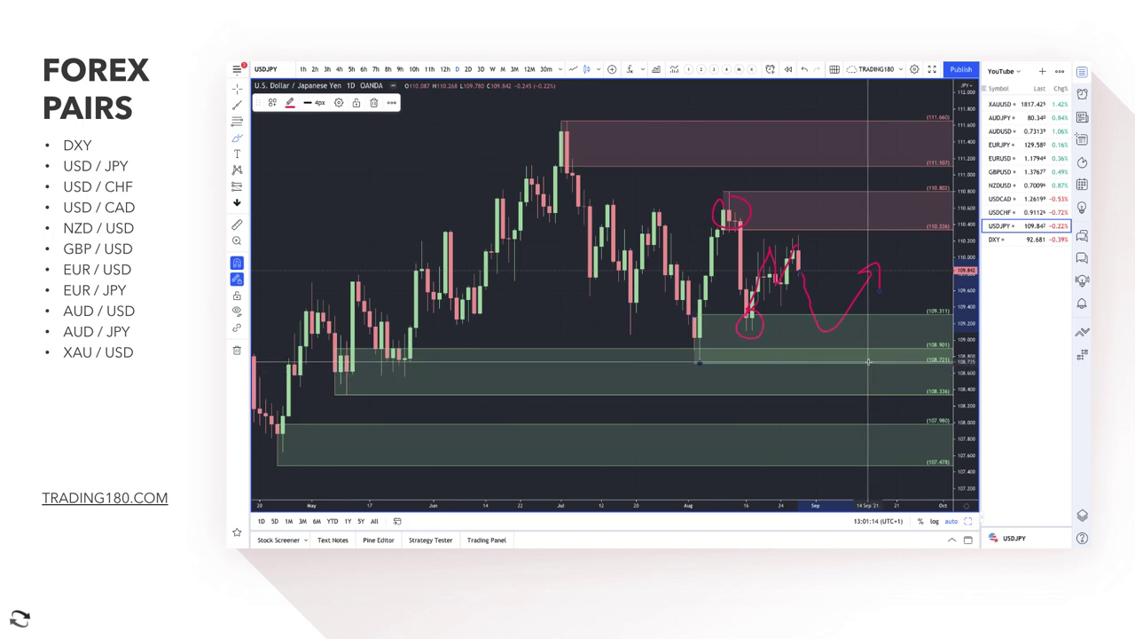
mouse_move(850, 357)
left_mouse_down()
mouse_move(825, 395)
mouse_move(843, 365)
mouse_move(892, 355)
mouse_move(910, 317)
left_mouse_up()
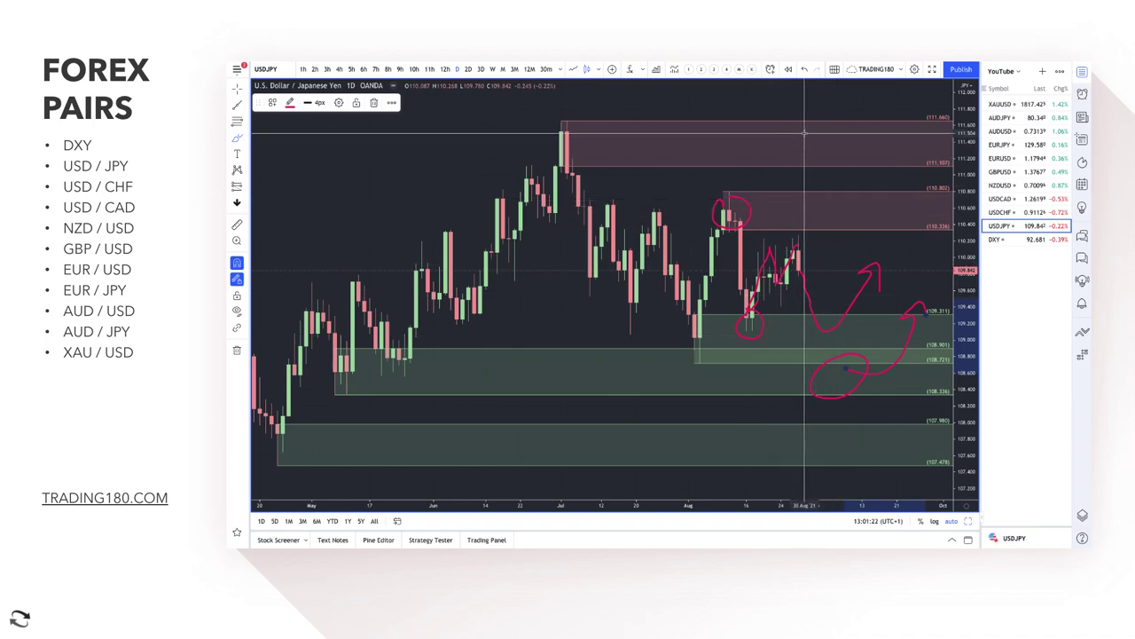
mouse_move(804, 133)
left_mouse_down()
mouse_move(773, 154)
mouse_move(801, 155)
left_mouse_up()
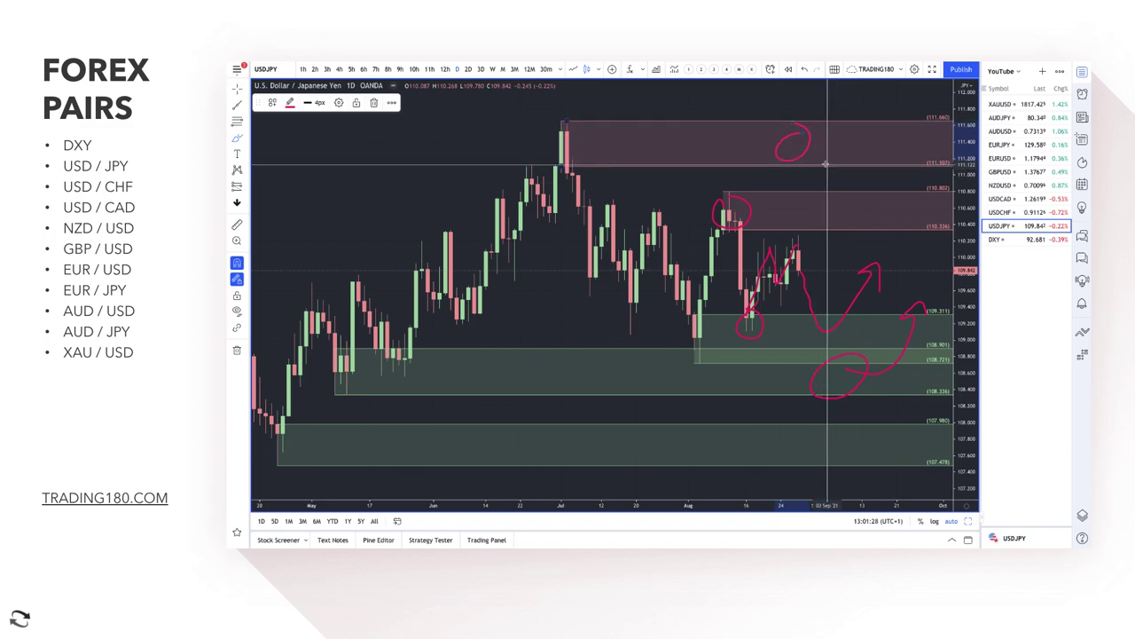
mouse_move(825, 157)
left_mouse_down()
mouse_move(887, 213)
mouse_move(900, 196)
left_mouse_up()
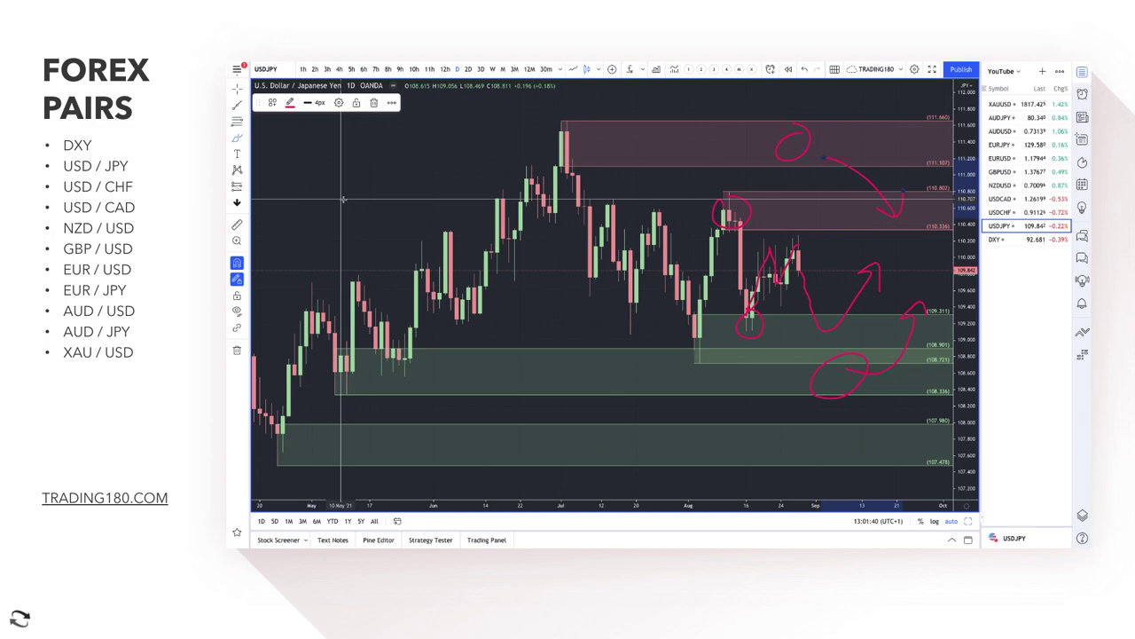
Handwrite "off" with the Brush in the empty chart area above the May candles
left_click_drag(321, 192, 368, 145)
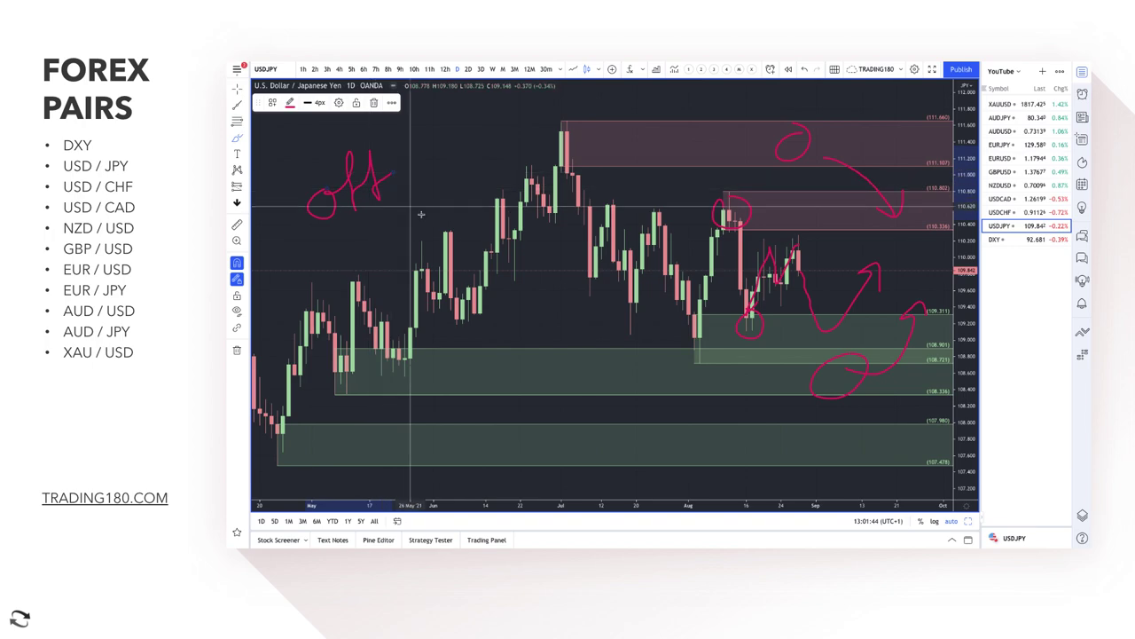
mouse_move(292, 244)
left_mouse_down()
mouse_move(414, 146)
mouse_move(306, 180)
left_mouse_up()
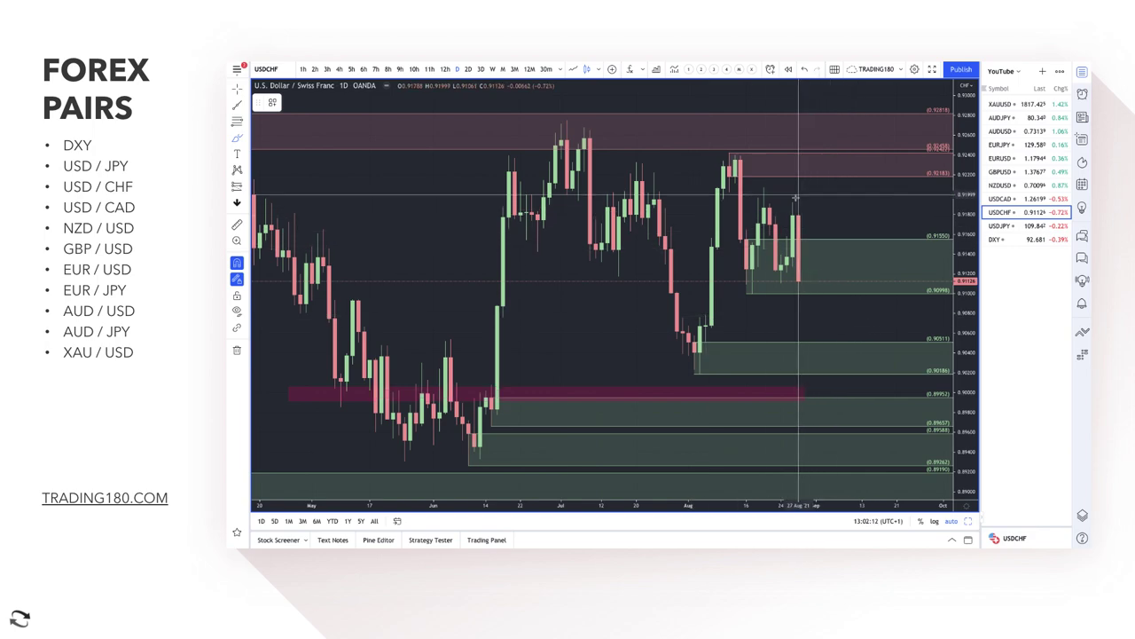
On the USDCHF chart, brush circles at the latest low near 0.90998 and in the 0.90186–0.90511 zone, with an upward arrow from the lower circle
left_click(812, 280)
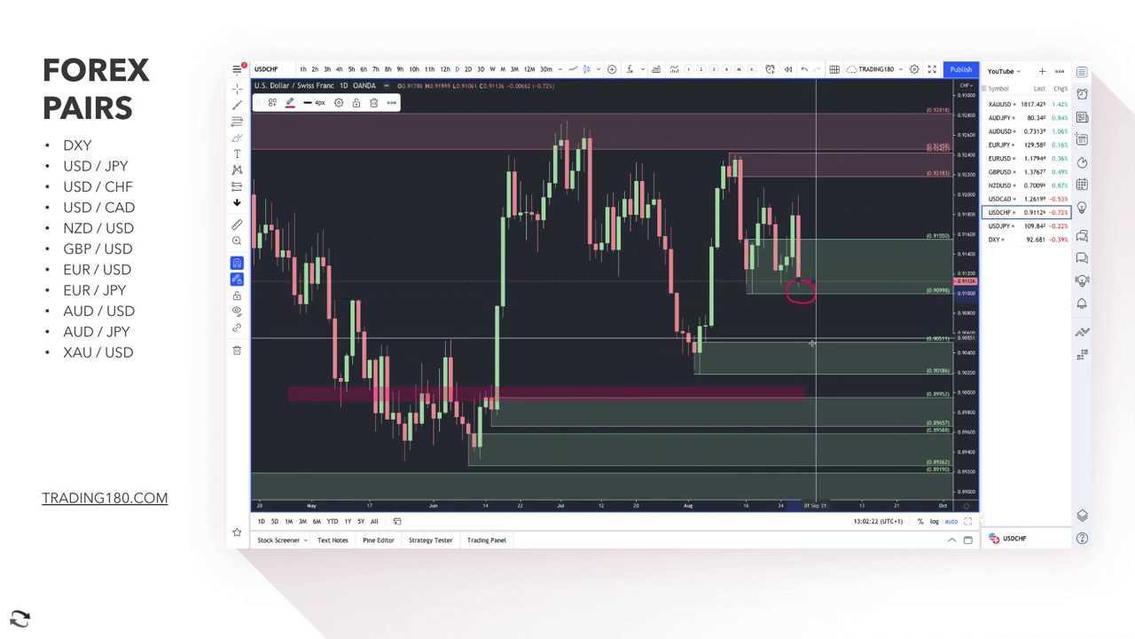
left_click_drag(809, 343, 776, 368)
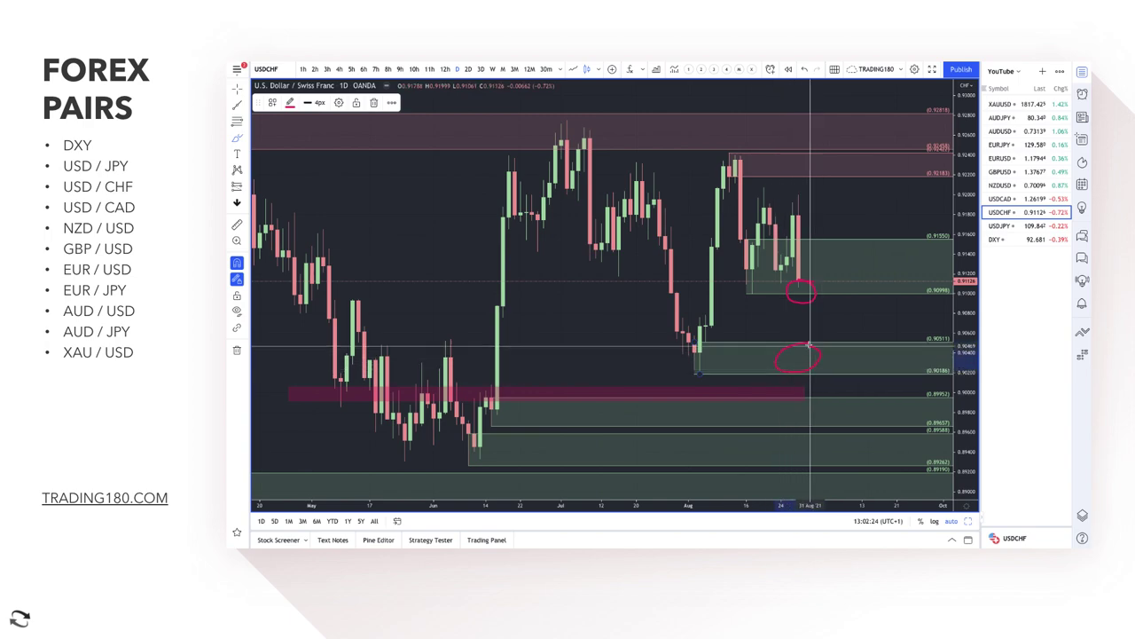
left_click_drag(862, 319, 879, 326)
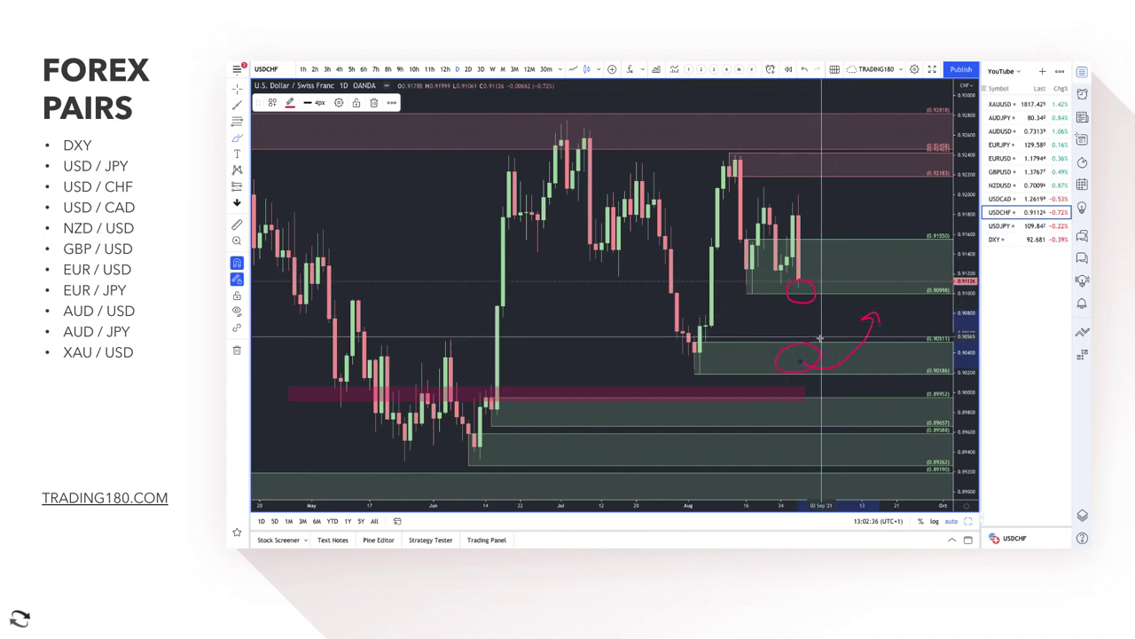
scroll(843, 283, "down", 2)
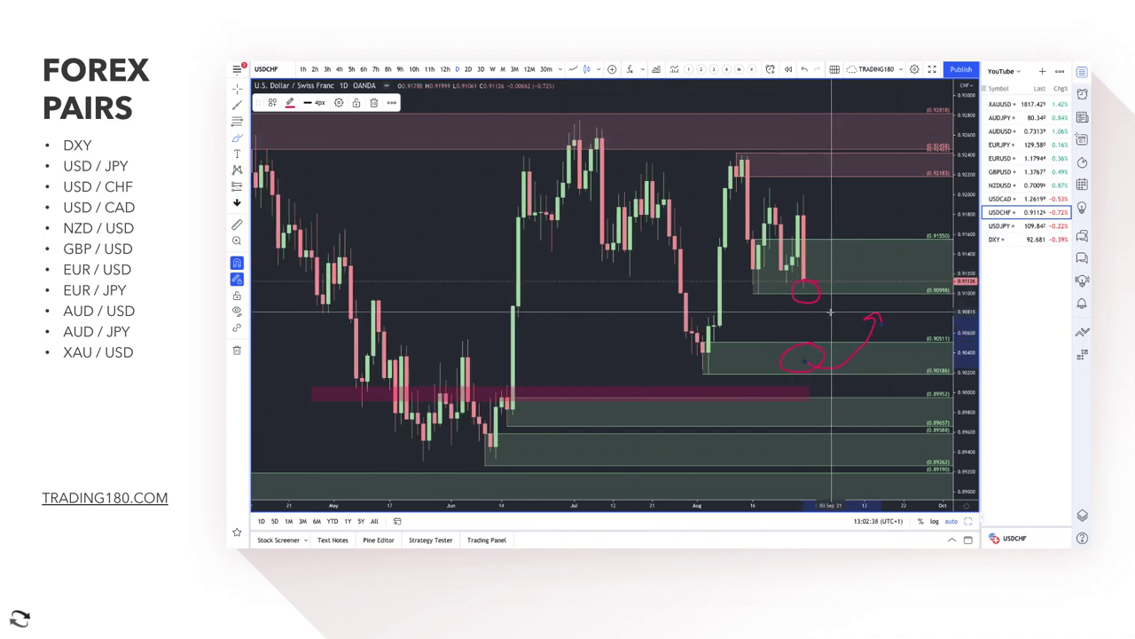
scroll(854, 272, "up", 2)
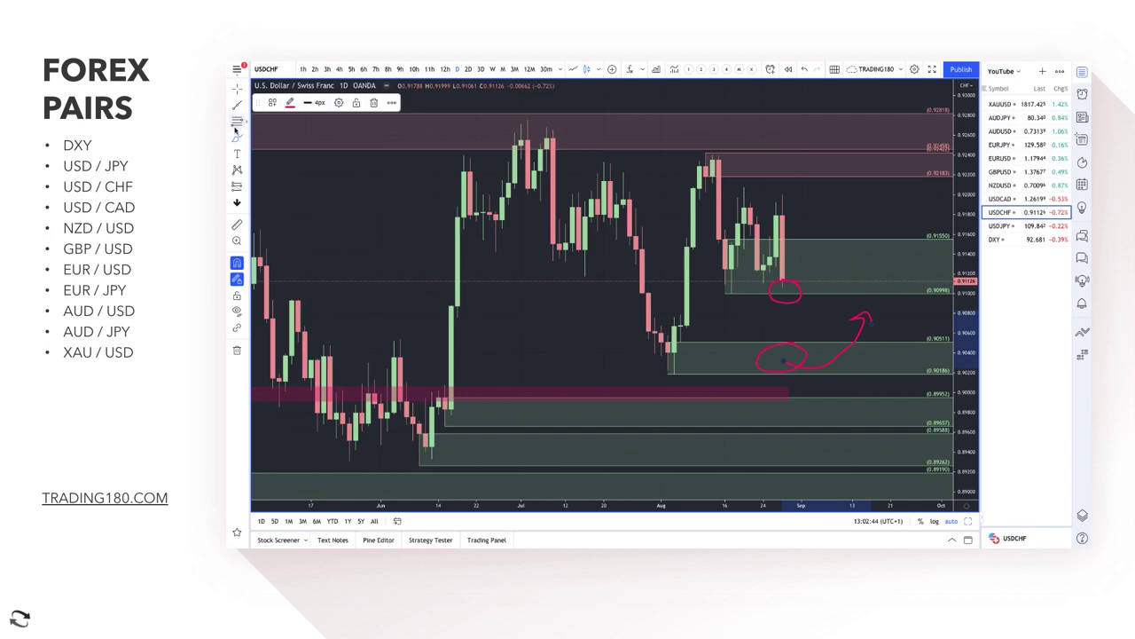
Draw a Fib Retracement on the 19 August candle from 0.91706 to 0.92070 and apply the red zone template to it
key("Escape")
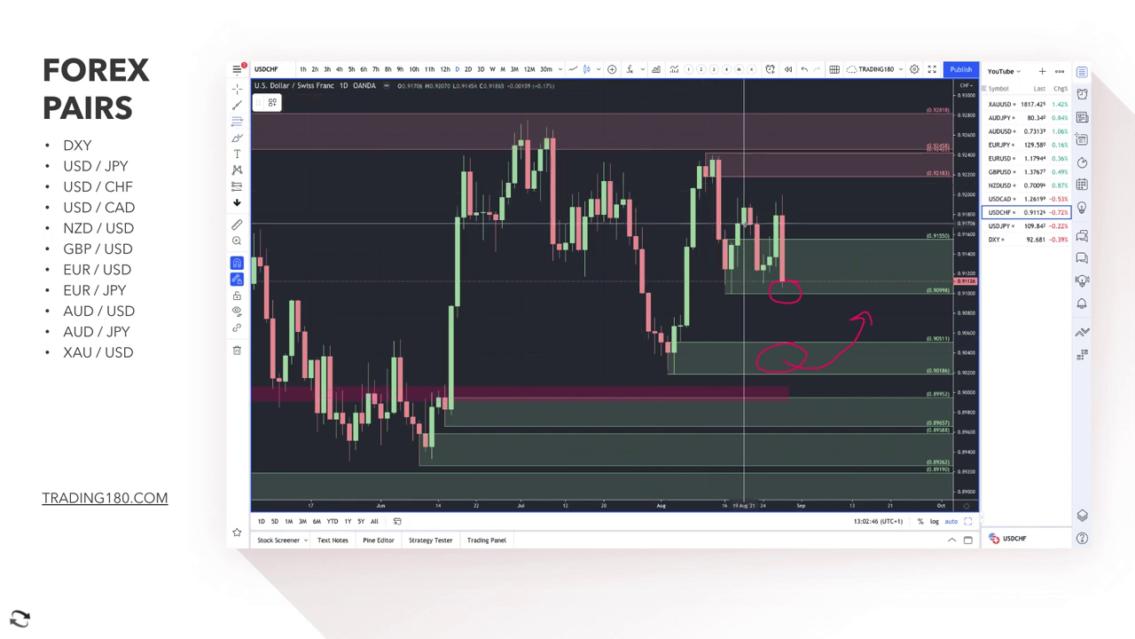
left_click(747, 227)
left_click(745, 192)
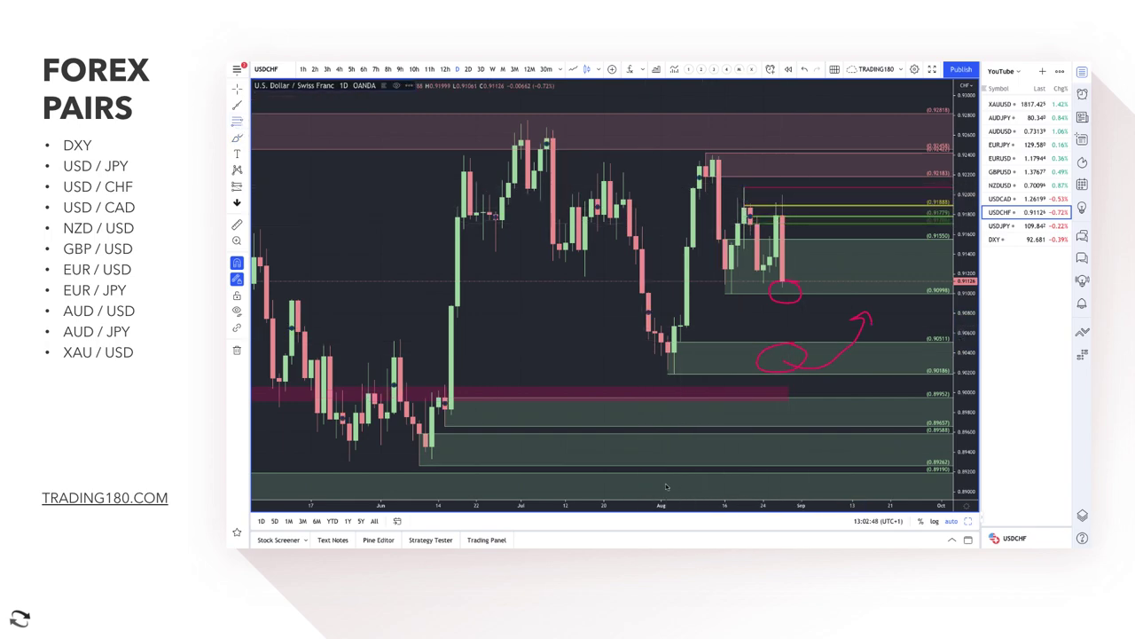
left_click(818, 210)
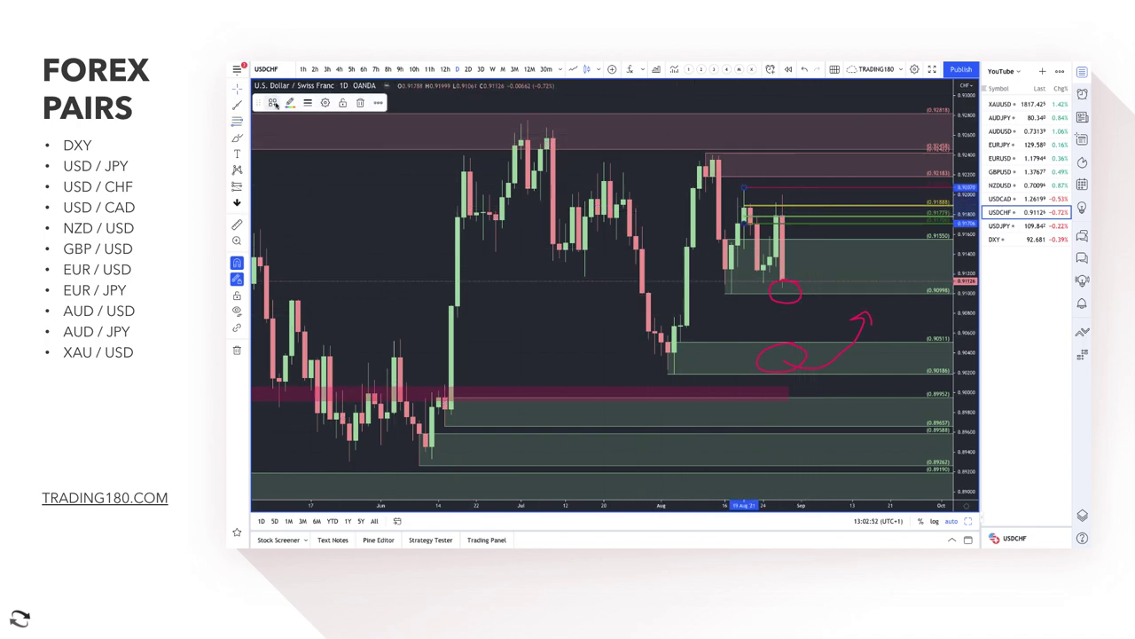
left_click(273, 103)
left_click(299, 158)
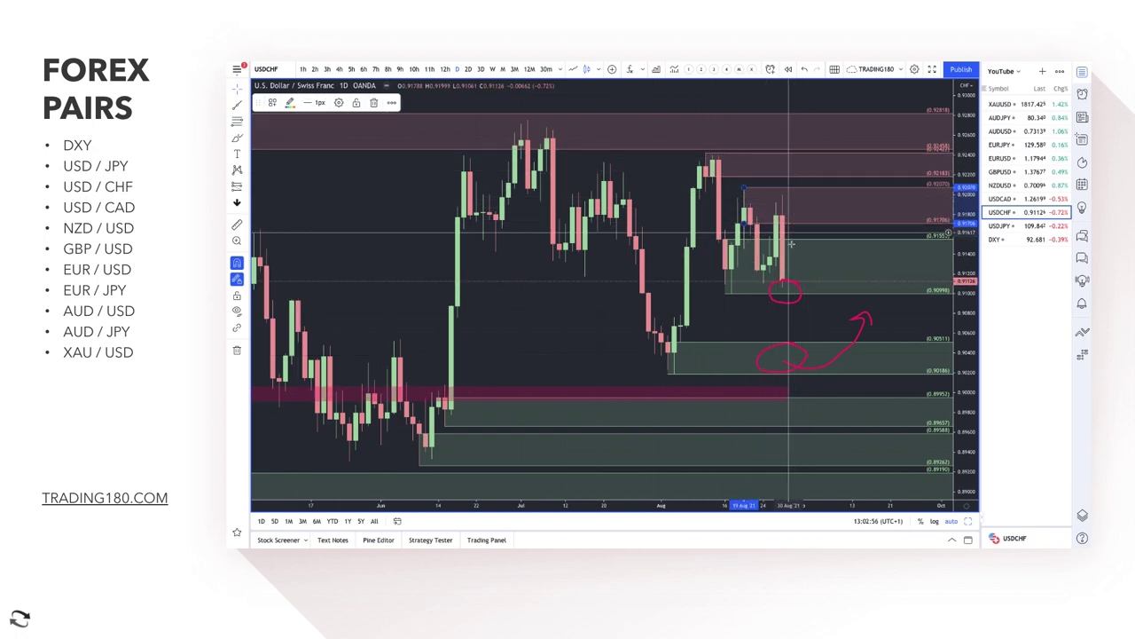
Brush a path rising from the latest USDCHF candle into the new red zone and falling back, then switch to the USDCAD chart
left_click(237, 138)
mouse_move(783, 282)
left_mouse_down()
mouse_move(830, 213)
mouse_move(874, 286)
mouse_move(878, 244)
left_mouse_up()
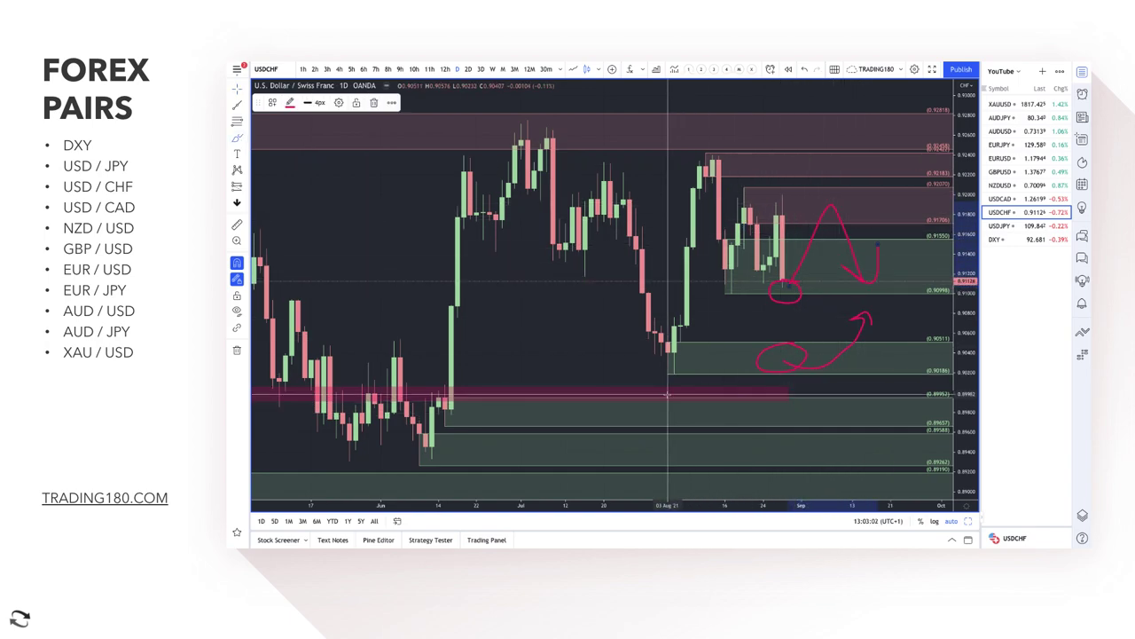
scroll(731, 302, "down", 3)
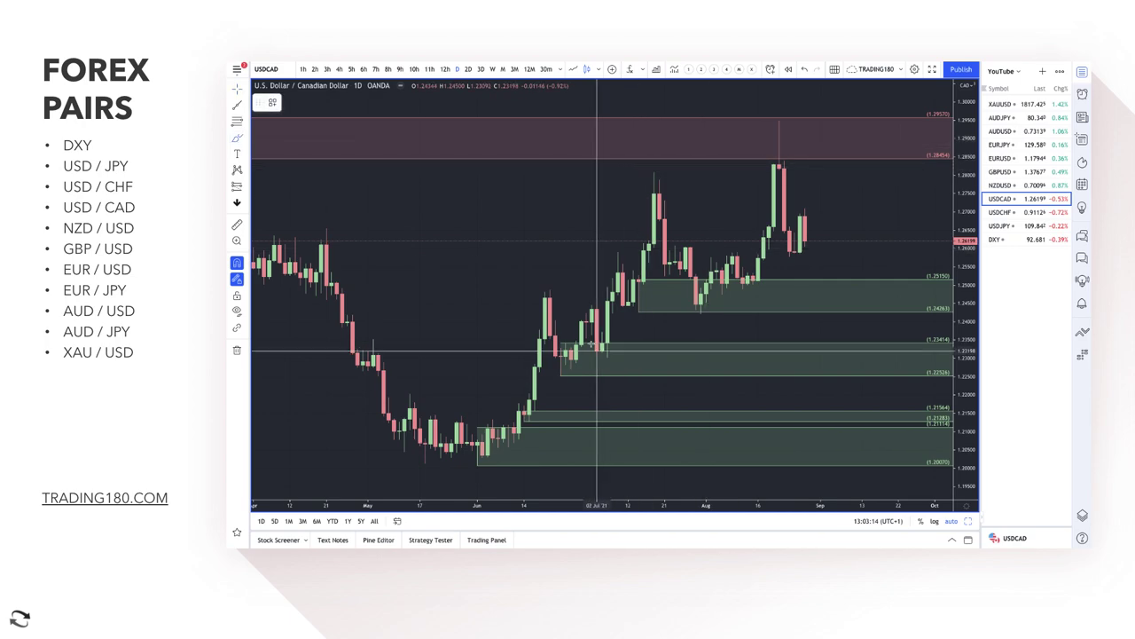
Brush the USDCAD swings from the June low to the August peak with a projected rise and rollover, then delete those strokes
mouse_move(482, 450)
left_mouse_down()
mouse_move(538, 319)
mouse_move(562, 366)
mouse_move(652, 210)
mouse_move(661, 219)
left_mouse_up()
mouse_move(694, 306)
left_mouse_down()
mouse_move(778, 126)
mouse_move(785, 252)
mouse_move(840, 179)
mouse_move(856, 195)
left_mouse_up()
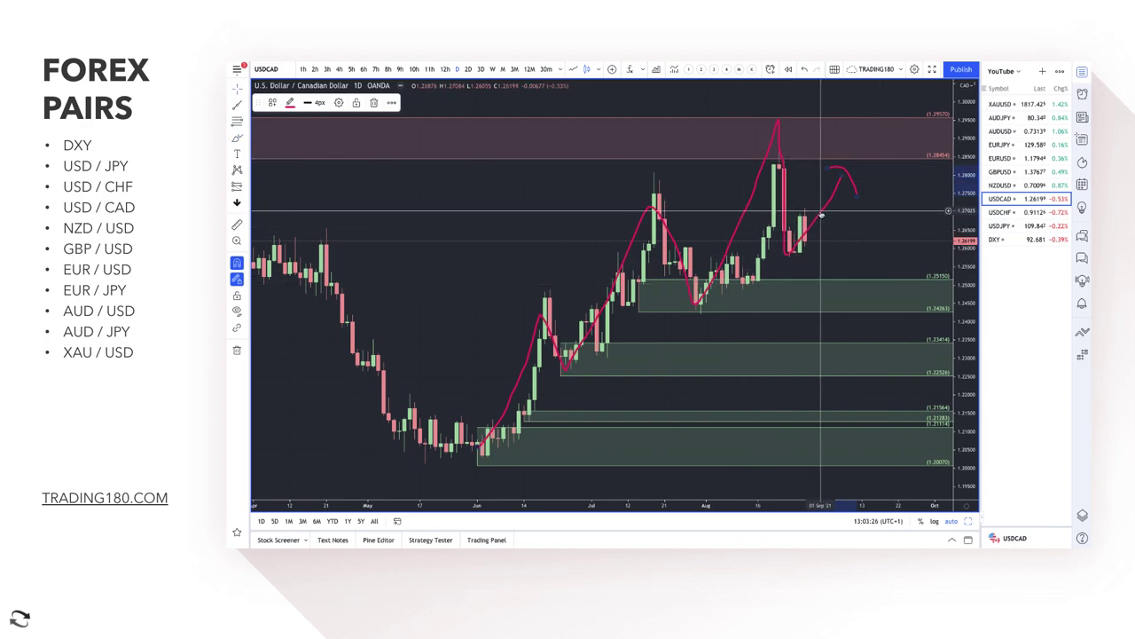
key("Delete")
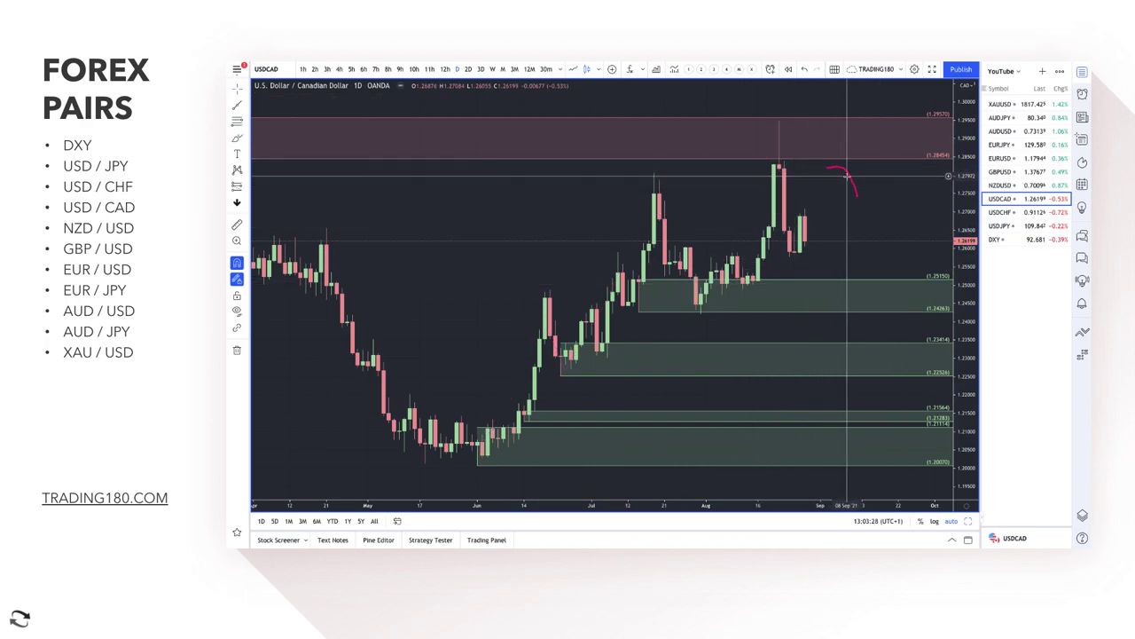
key("Delete")
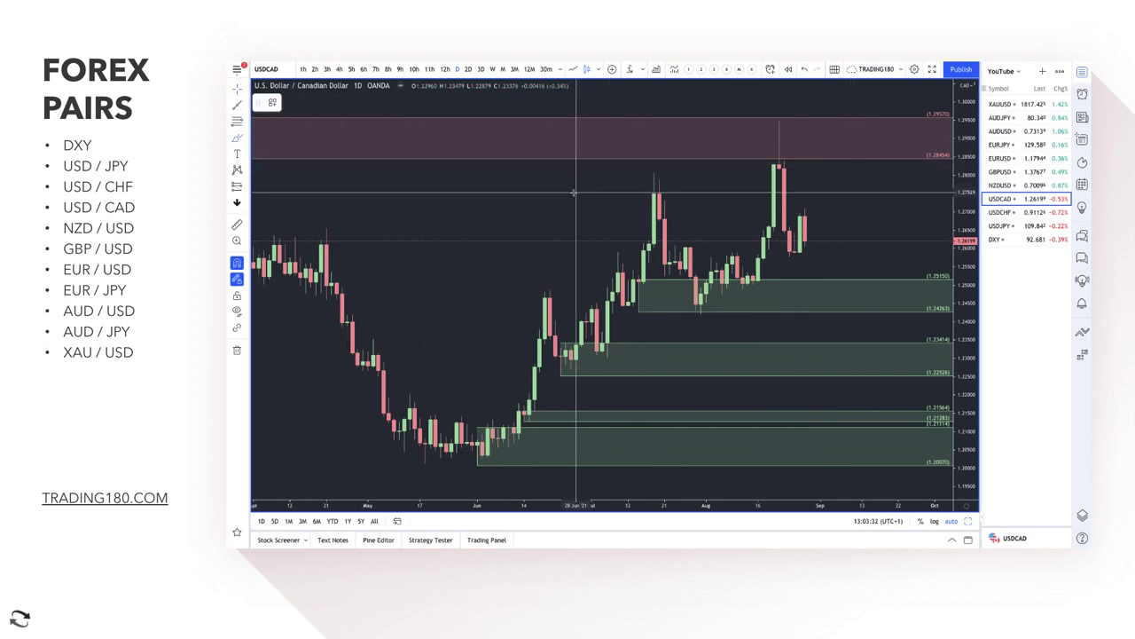
Brush two rising arrows above the June candles and move the upper edge of the 1.24263 green zone to 1.25254
mouse_move(459, 233)
left_mouse_down()
mouse_move(512, 184)
mouse_move(514, 196)
mouse_move(552, 179)
mouse_move(556, 193)
left_mouse_up()
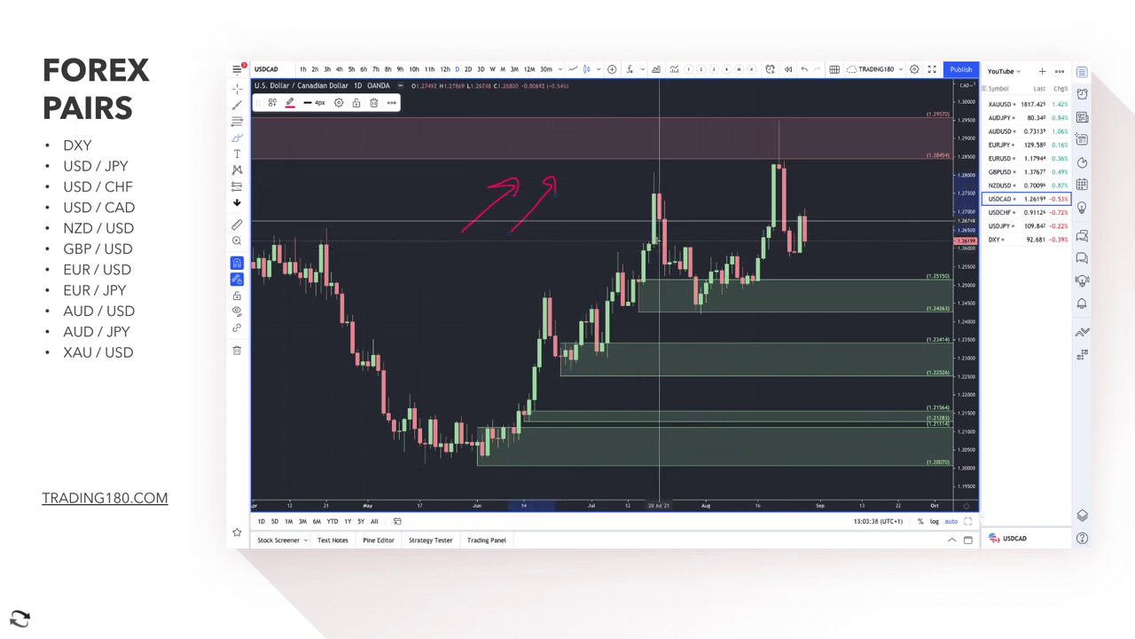
left_click(237, 141)
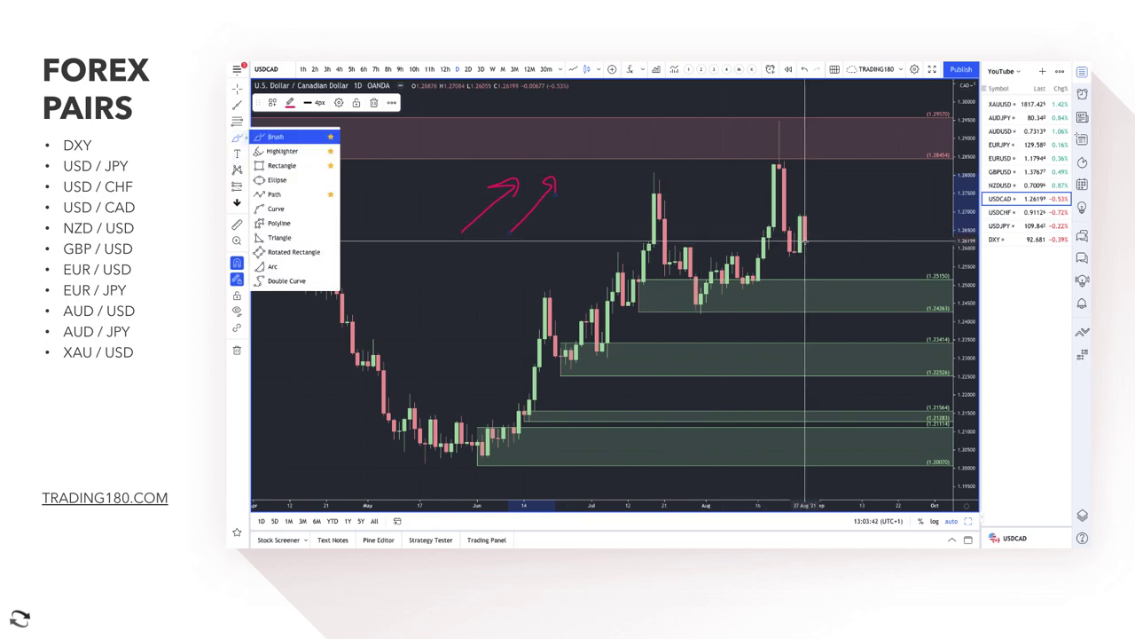
left_click(654, 272)
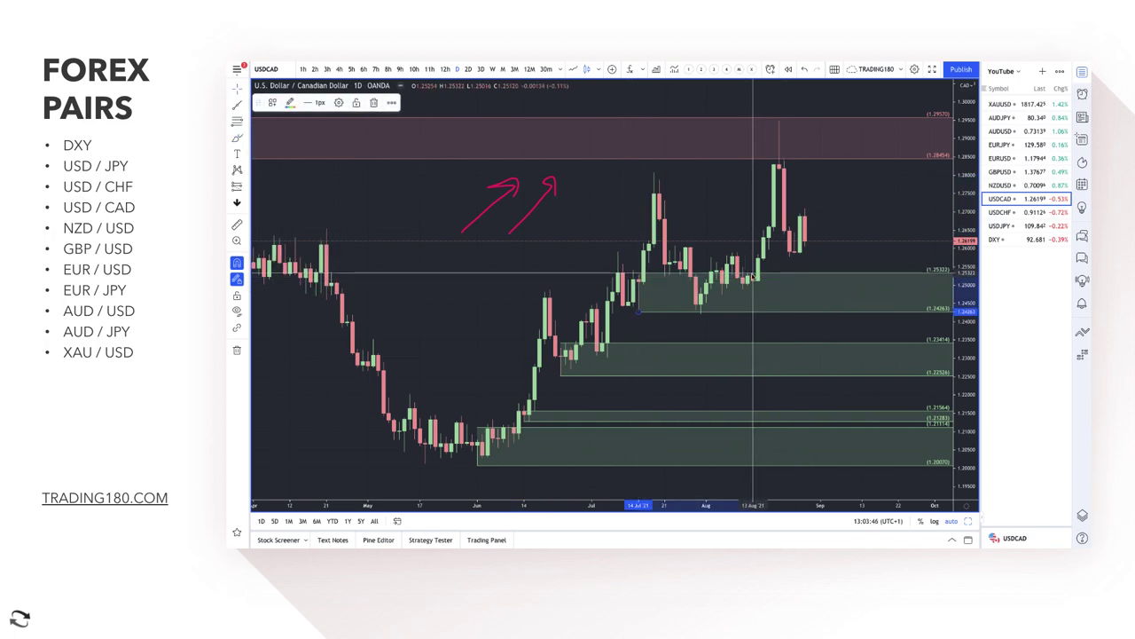
left_click(775, 258)
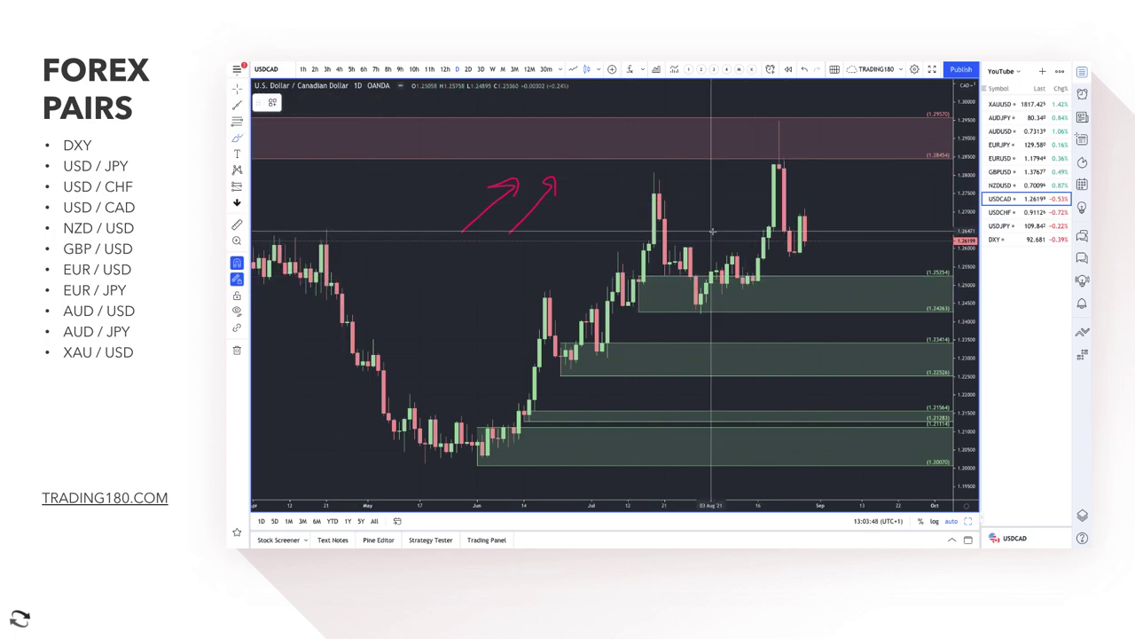
Brush USDCAD scenarios of a dip to the 1.25254 green zone and bounce, and a rise into the red zone and drop, then switch to NZDUSD
mouse_move(802, 243)
left_mouse_down()
mouse_move(818, 285)
mouse_move(875, 215)
mouse_move(882, 233)
left_mouse_up()
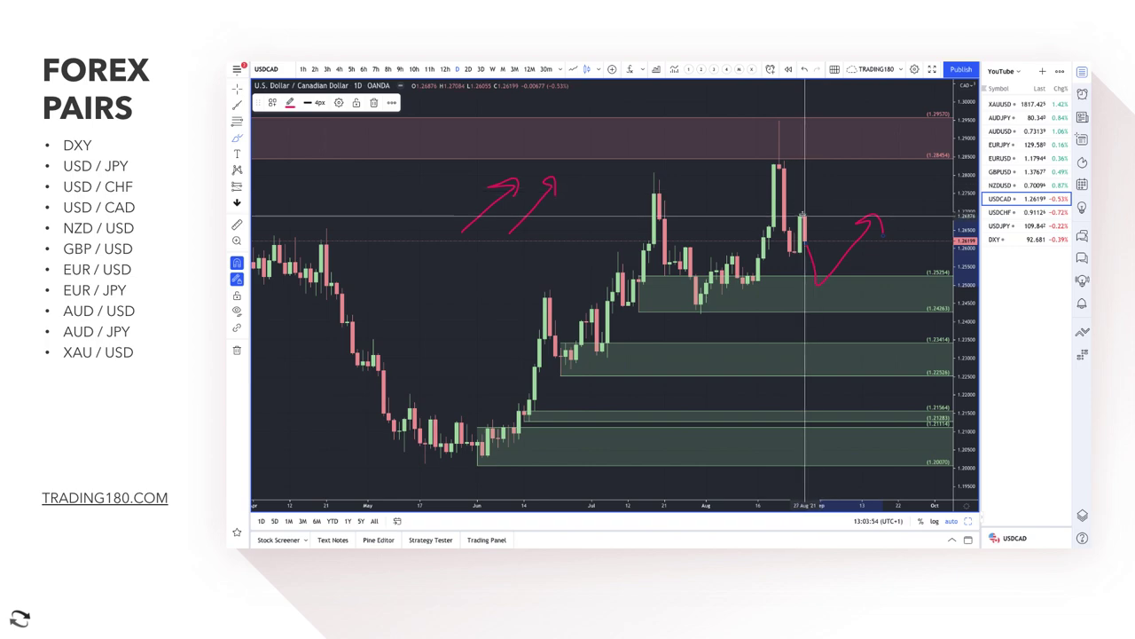
mouse_move(804, 216)
left_mouse_down()
mouse_move(858, 137)
mouse_move(901, 178)
left_mouse_up()
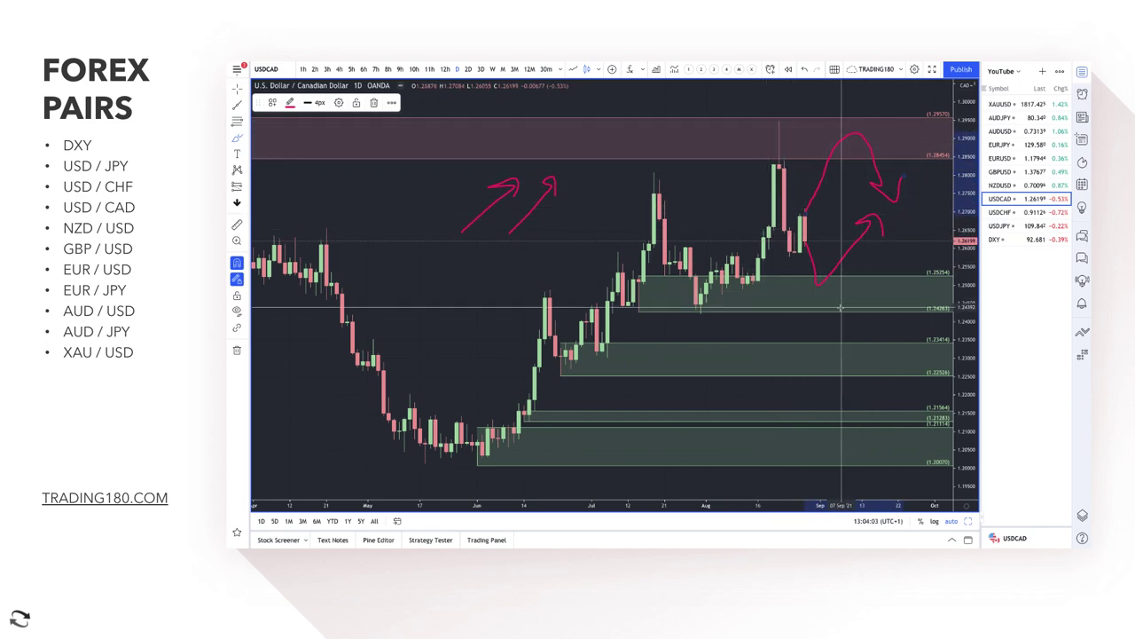
left_click(841, 219)
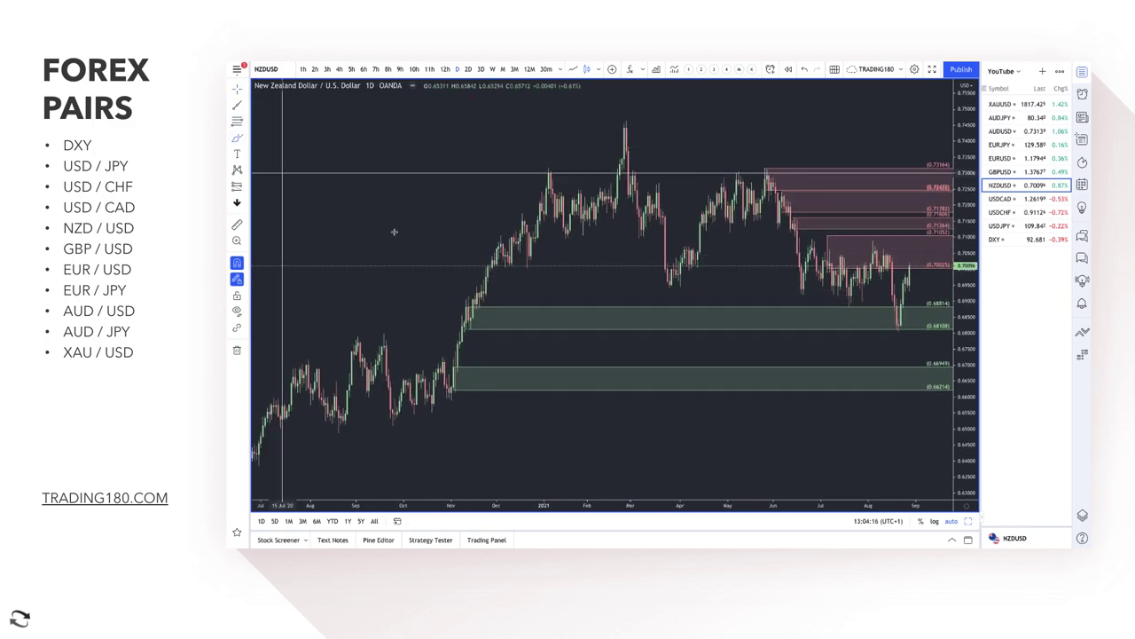
Circle the November 2020 candles starting the 0.68814 green zone and draw a thin rectangle between about 0.67912 and 0.68146, from October 2019 to December 2021
left_click_drag(473, 302, 475, 305)
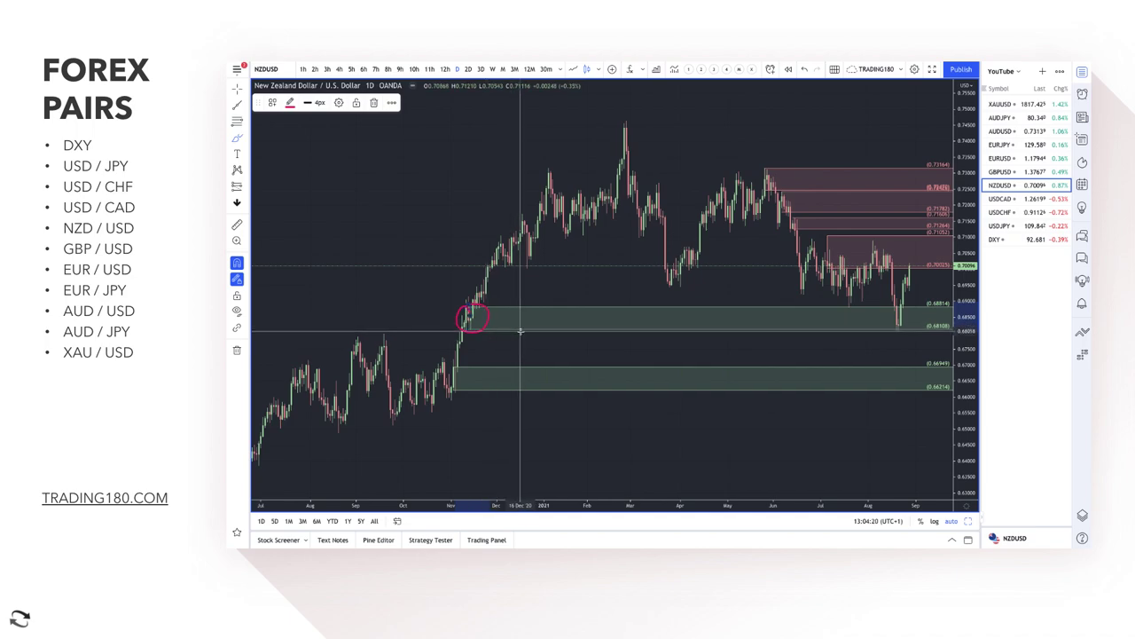
scroll(538, 200, "down", 5)
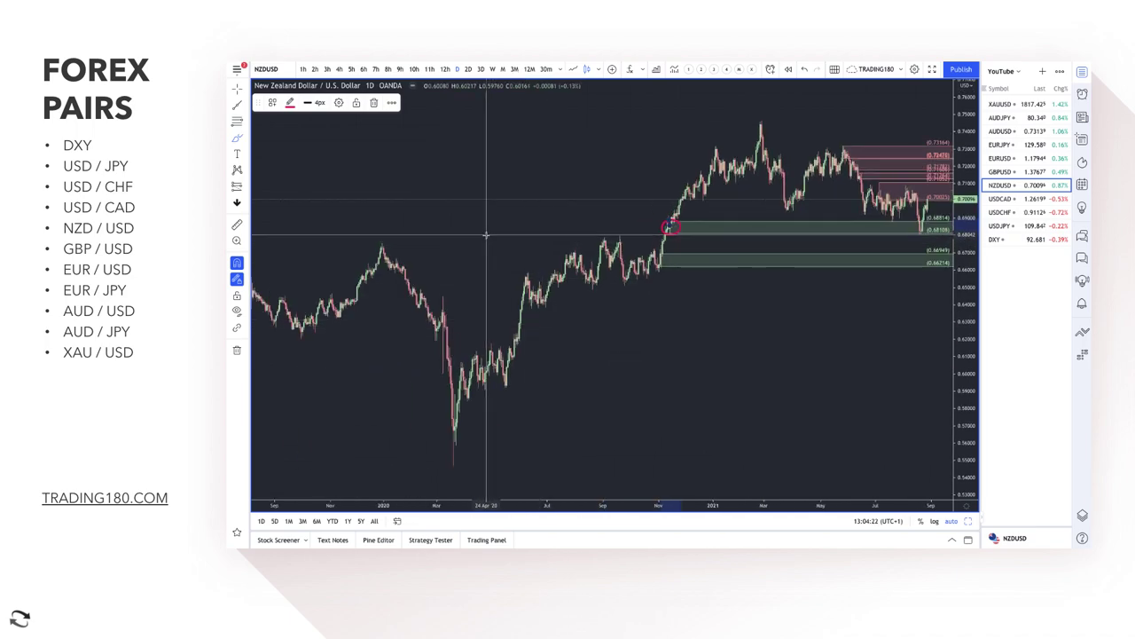
left_click(246, 137)
left_click(284, 166)
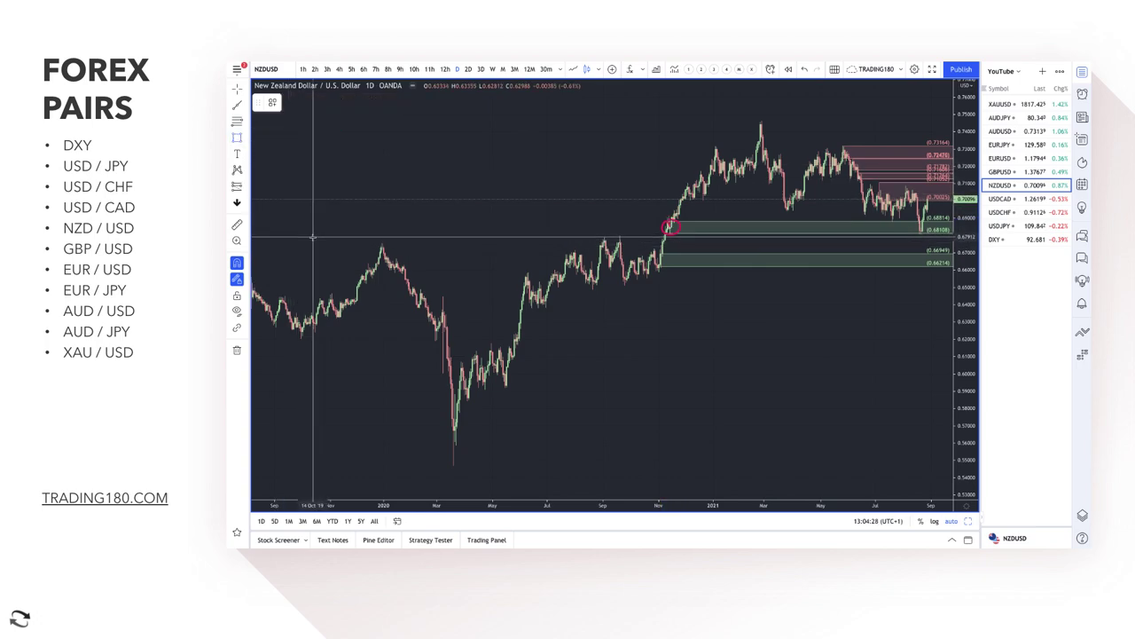
mouse_move(312, 237)
left_mouse_down()
mouse_move(887, 205)
mouse_move(946, 233)
left_mouse_up()
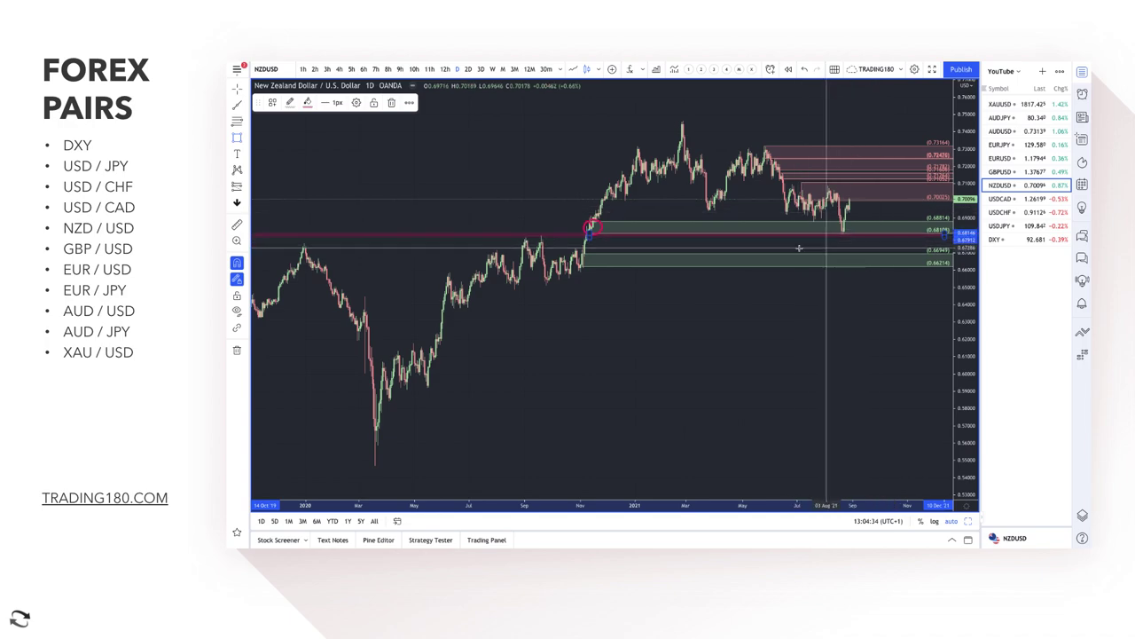
scroll(807, 248, "up", 3)
scroll(785, 249, "up", 2)
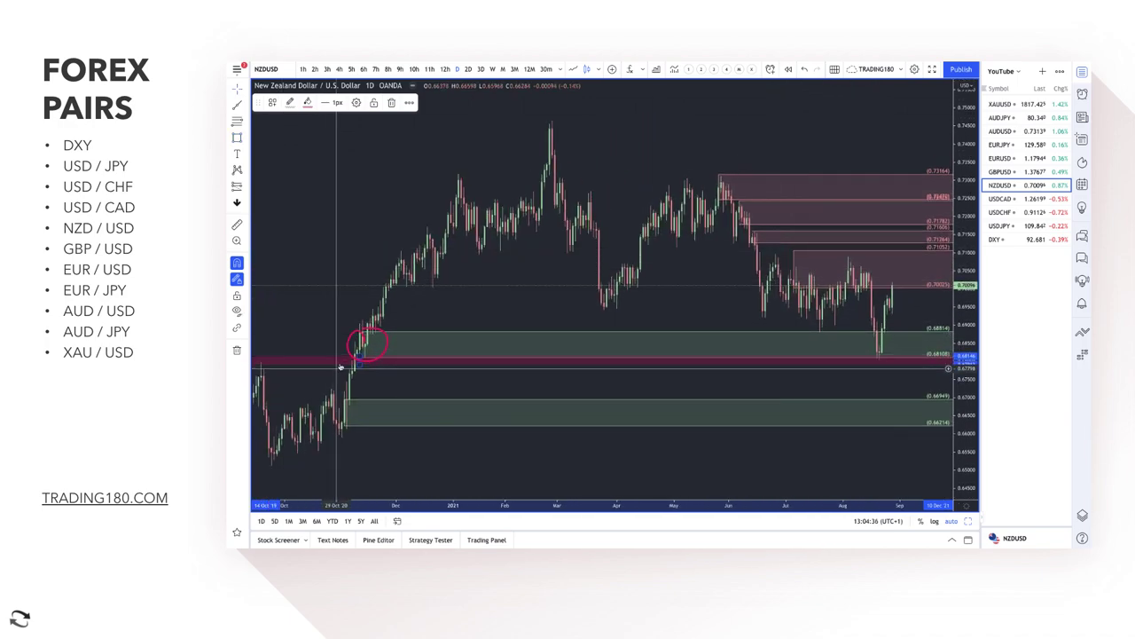
Brush small circles around the two September 2020 highs at the thin rectangle and another around the August 2021 low
left_click(245, 142)
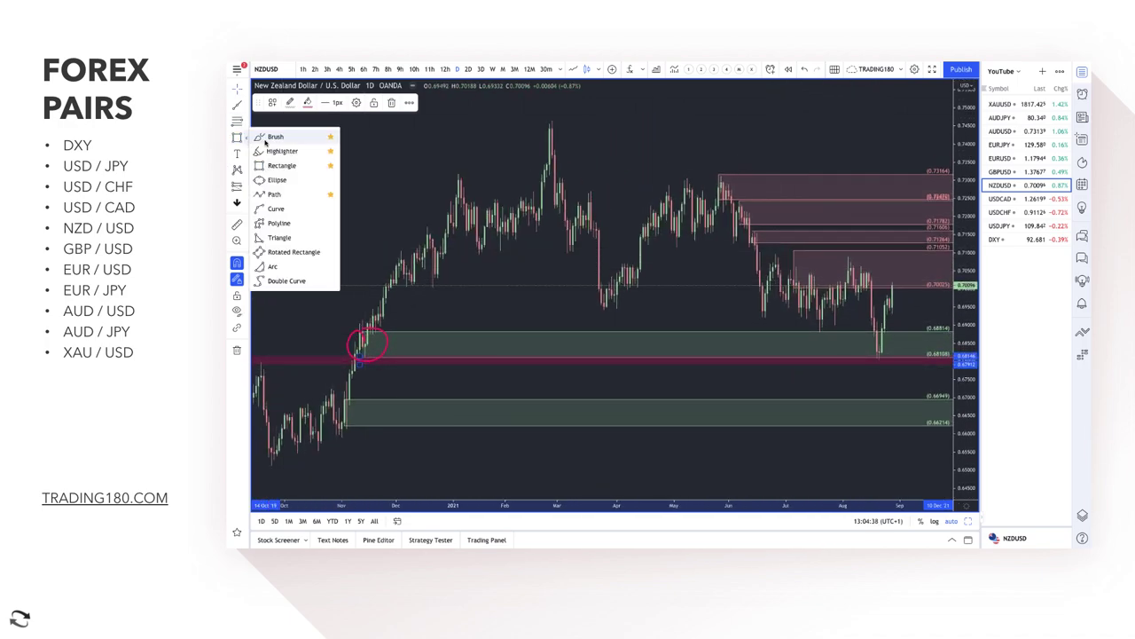
left_click(283, 140)
scroll(328, 351, "down", 2)
mouse_move(328, 351)
left_mouse_down()
mouse_move(334, 368)
mouse_move(322, 353)
mouse_move(355, 354)
left_mouse_up()
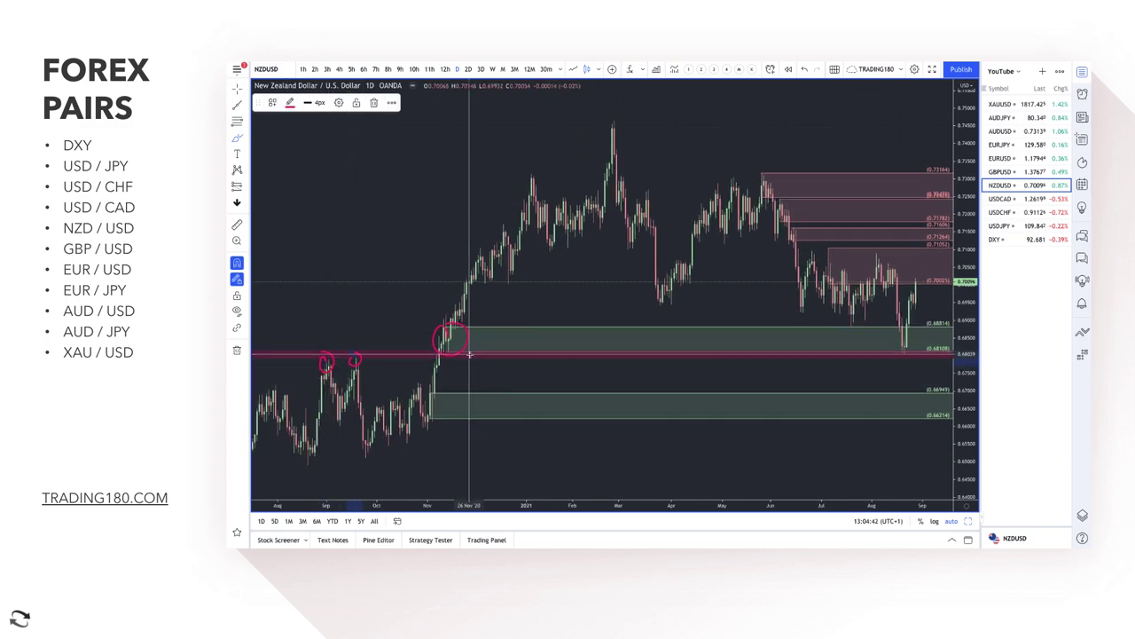
left_click_drag(902, 352, 897, 348)
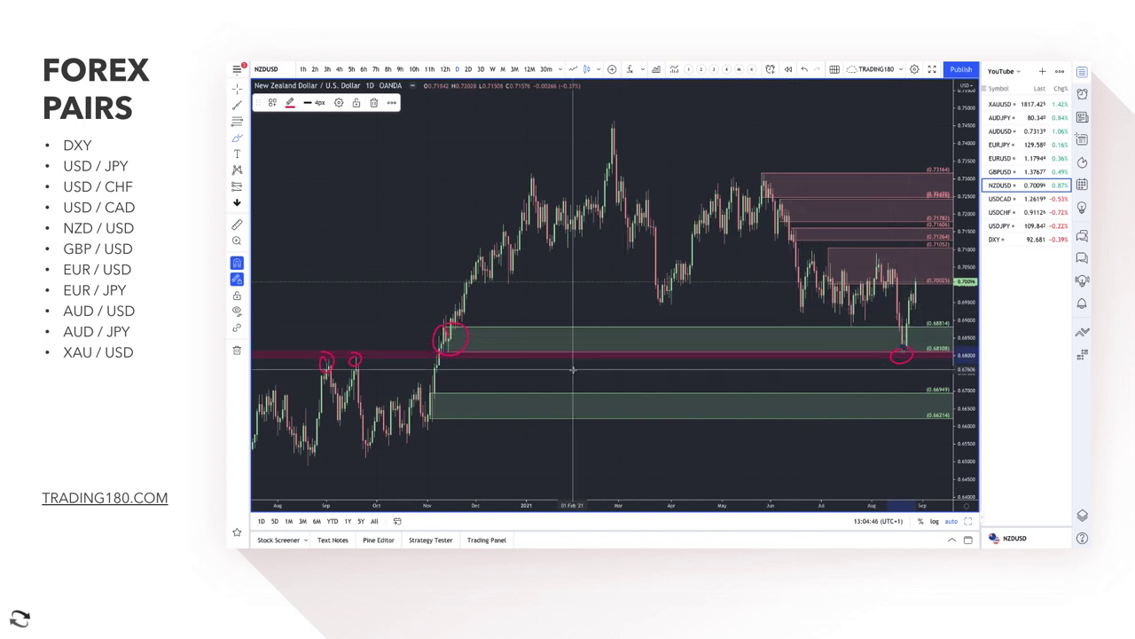
Brush a rising arrow from the August NZDUSD low up to the lower edge of the 0.70025 red zone
scroll(922, 342, "up", 5)
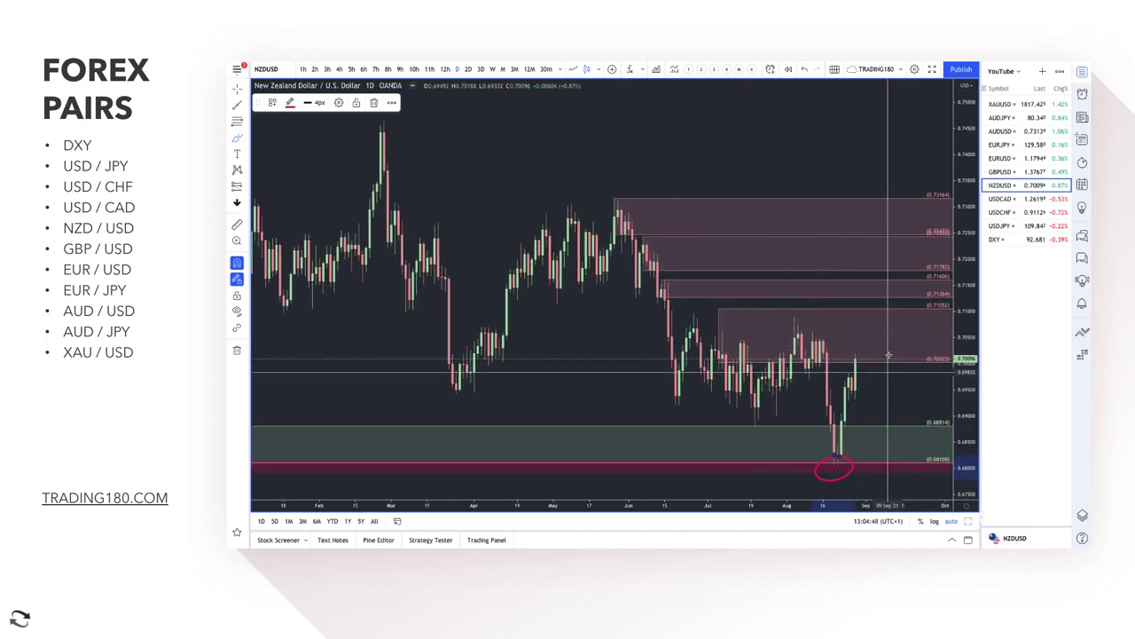
scroll(686, 358, "up", 3)
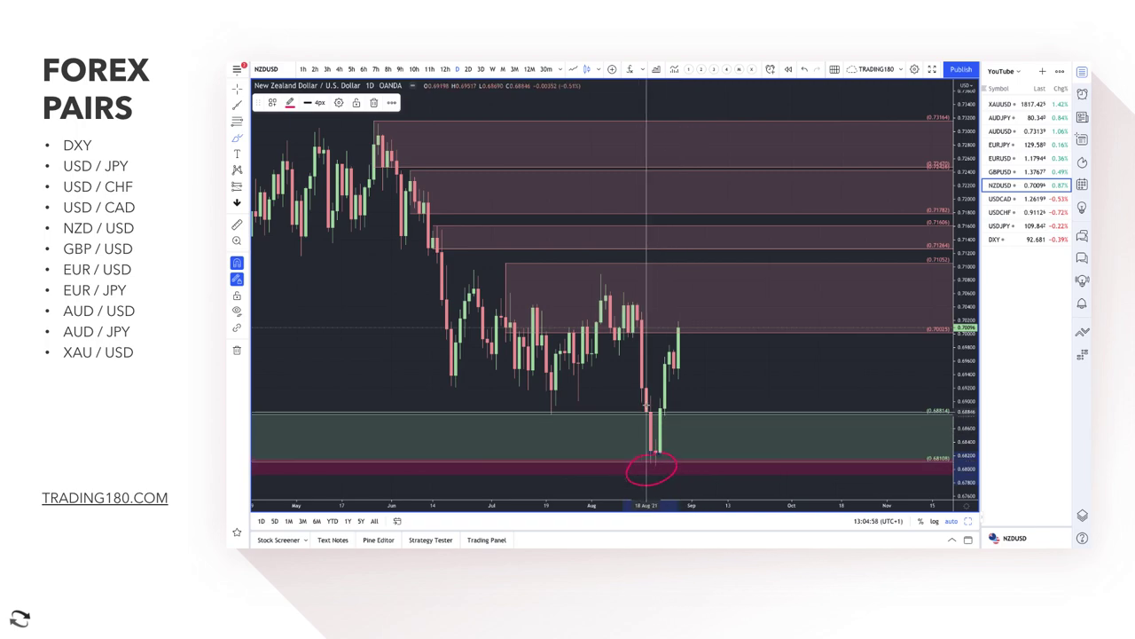
left_click(240, 138)
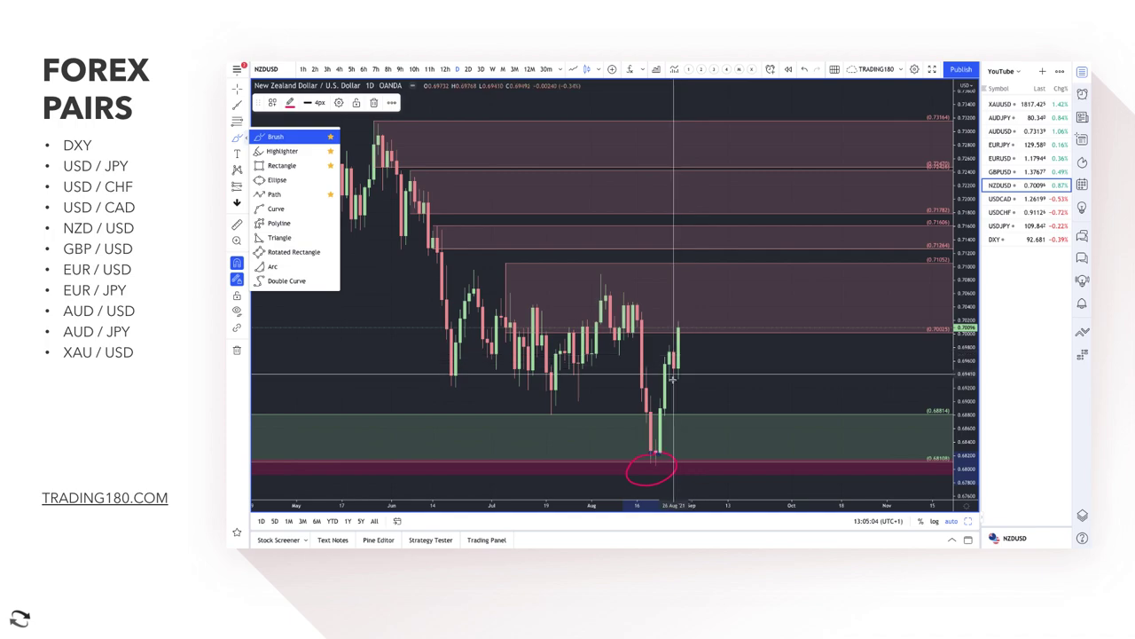
mouse_move(663, 454)
left_mouse_down()
mouse_move(713, 327)
mouse_move(719, 349)
left_mouse_up()
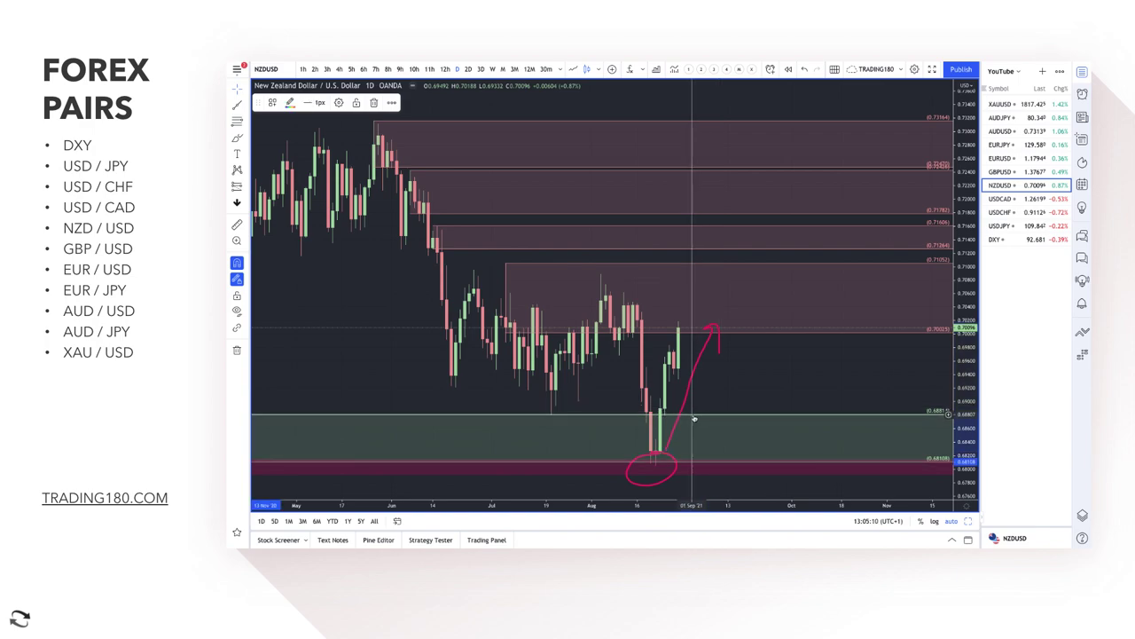
Replace the 0.68814 green zone with two Fib Retracement zones in the green template, spanning 0.68274 to 0.68051 and 0.69732 to 0.69332
key("Delete")
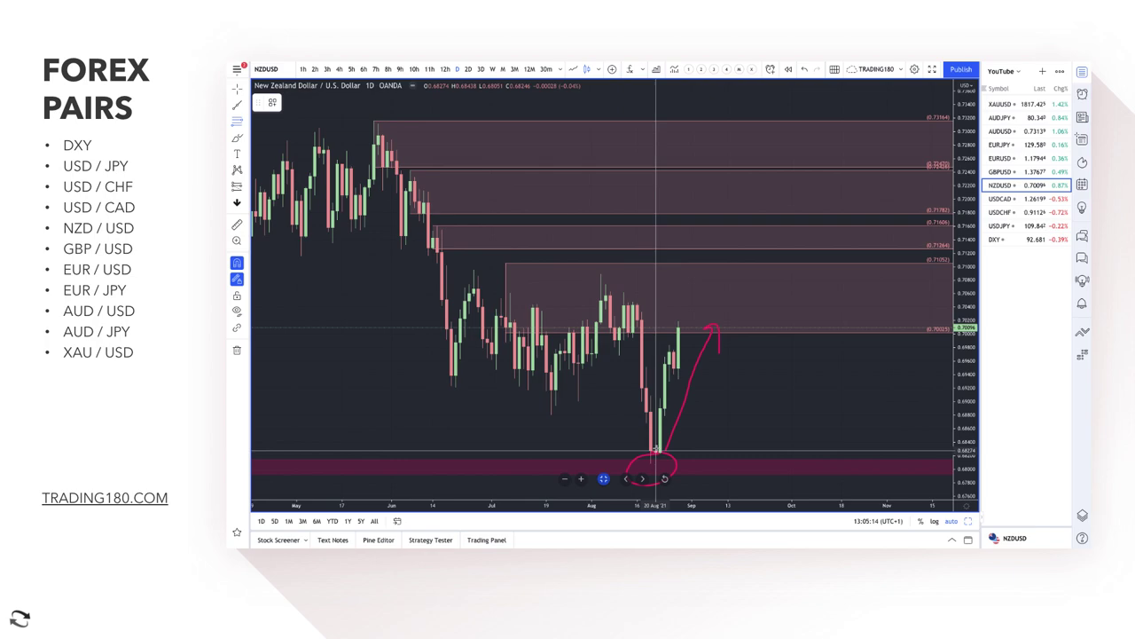
left_click_drag(655, 449, 656, 465)
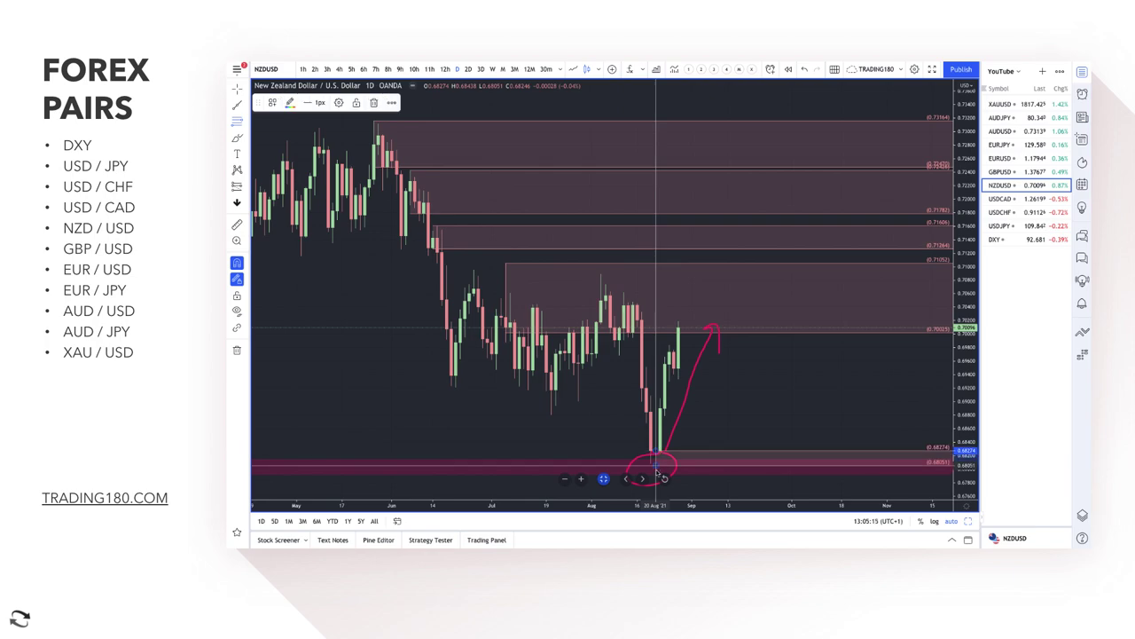
left_click(270, 102)
left_click(294, 168)
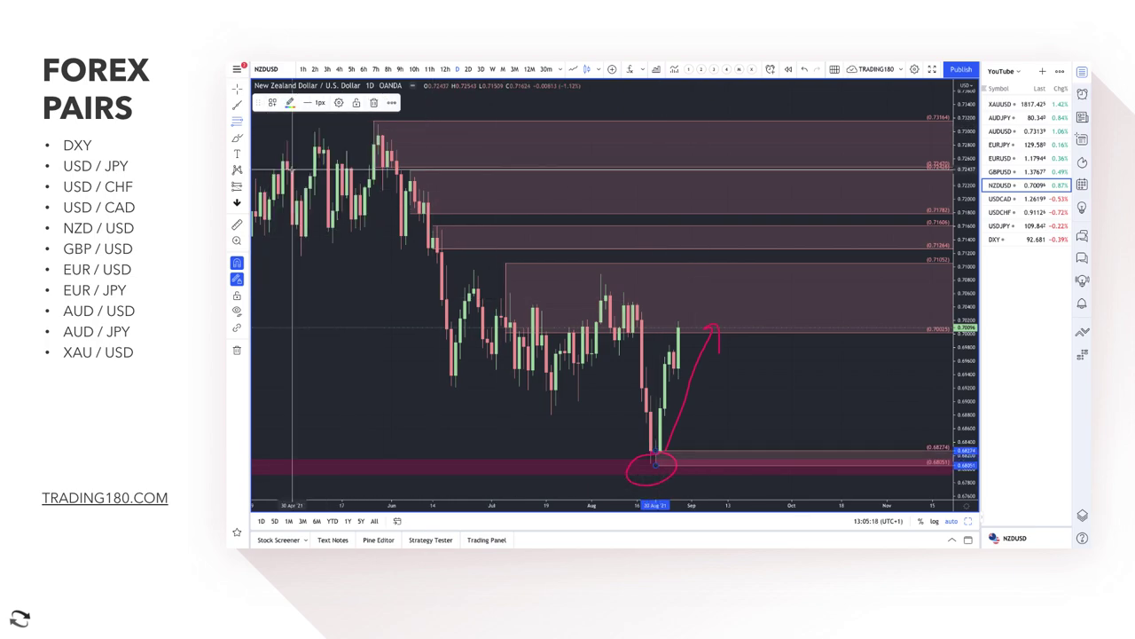
left_click_drag(674, 353, 679, 379)
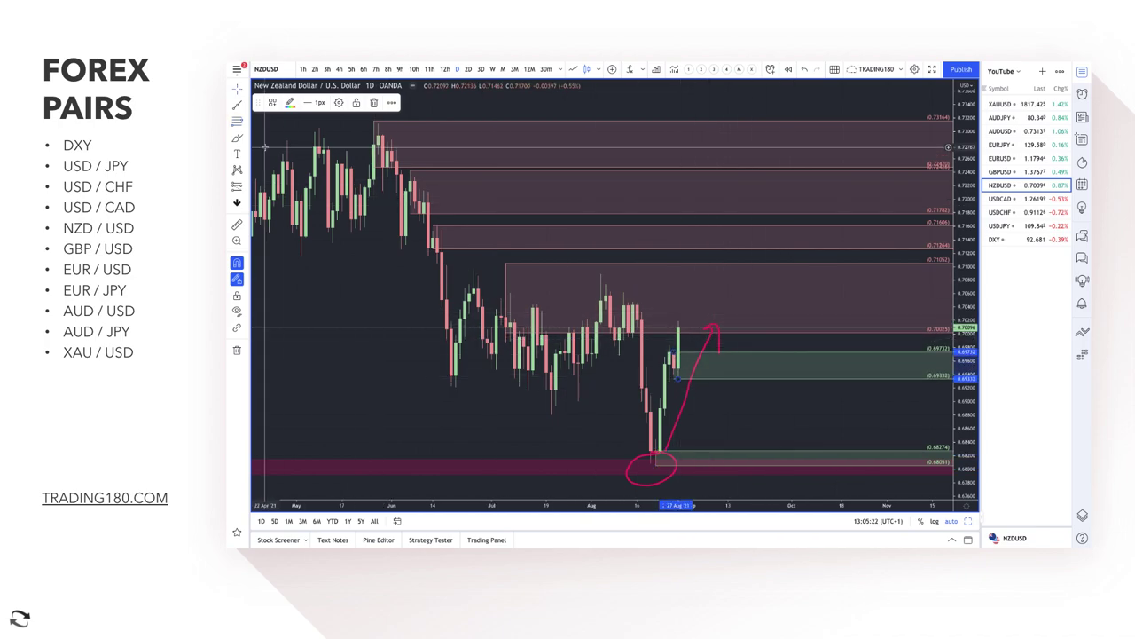
Brush two NZDUSD pullback paths, each dipping into one of the new green zones and turning back up
left_click(237, 137)
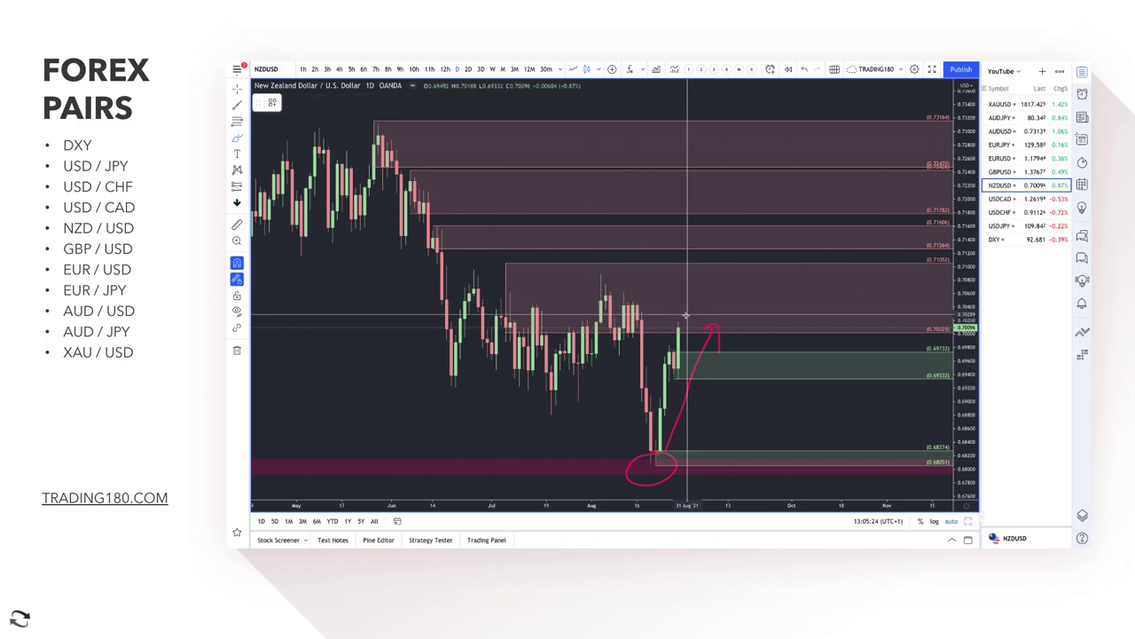
mouse_move(686, 330)
left_mouse_down()
mouse_move(752, 349)
mouse_move(773, 330)
left_mouse_up()
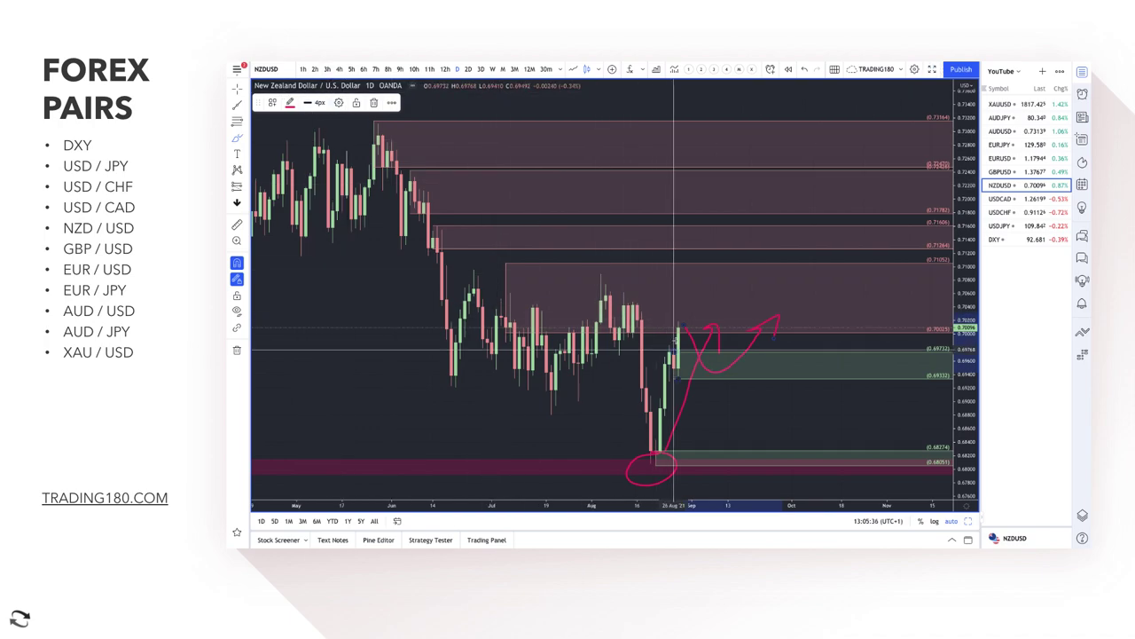
mouse_move(687, 358)
left_mouse_down()
mouse_move(735, 448)
mouse_move(775, 419)
mouse_move(801, 432)
left_mouse_up()
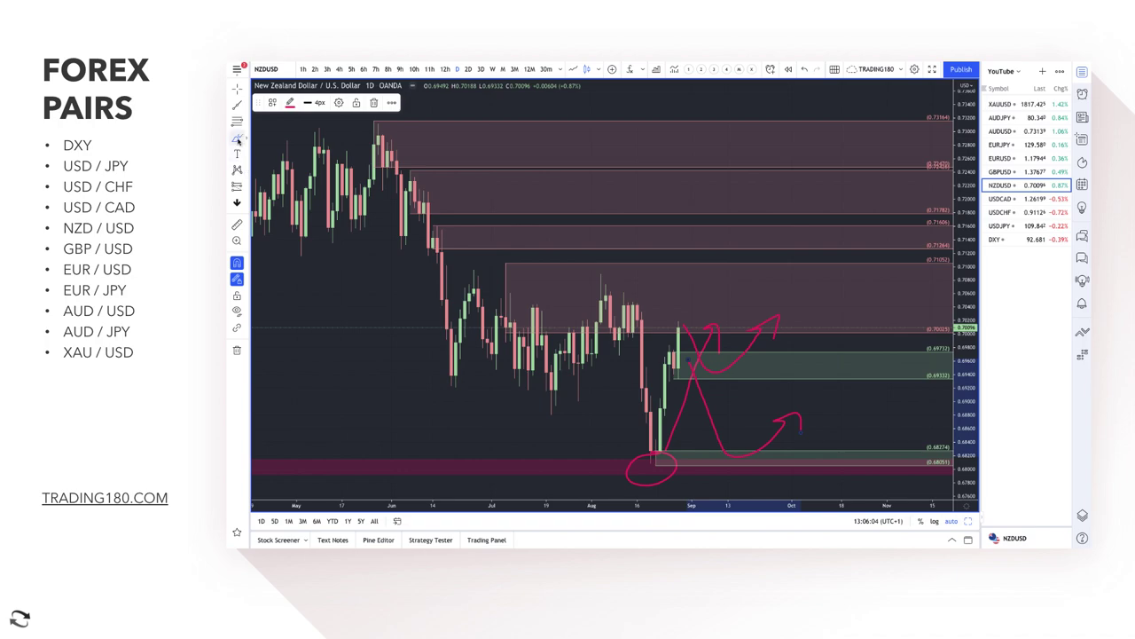
Brush a circle and falling path from the lowest red zone, trace the mid-August decline, and switch to the GBPUSD chart
left_click(238, 140)
left_click(270, 136)
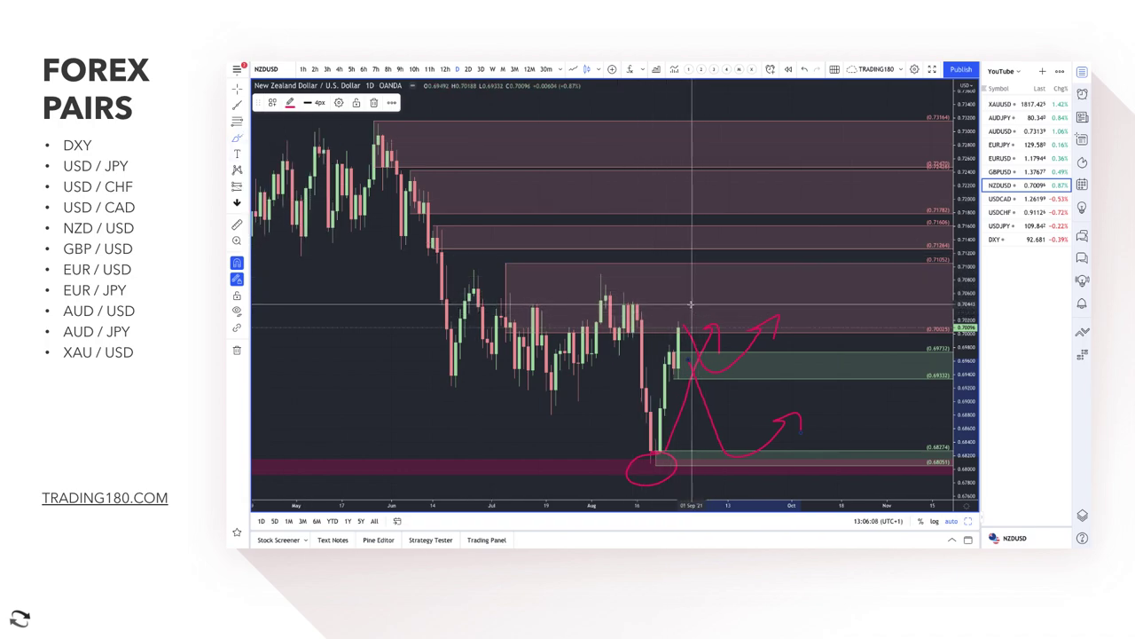
mouse_move(690, 304)
left_mouse_down()
mouse_move(677, 313)
mouse_move(696, 321)
mouse_move(704, 309)
mouse_move(829, 364)
mouse_move(839, 390)
mouse_move(831, 401)
left_mouse_up()
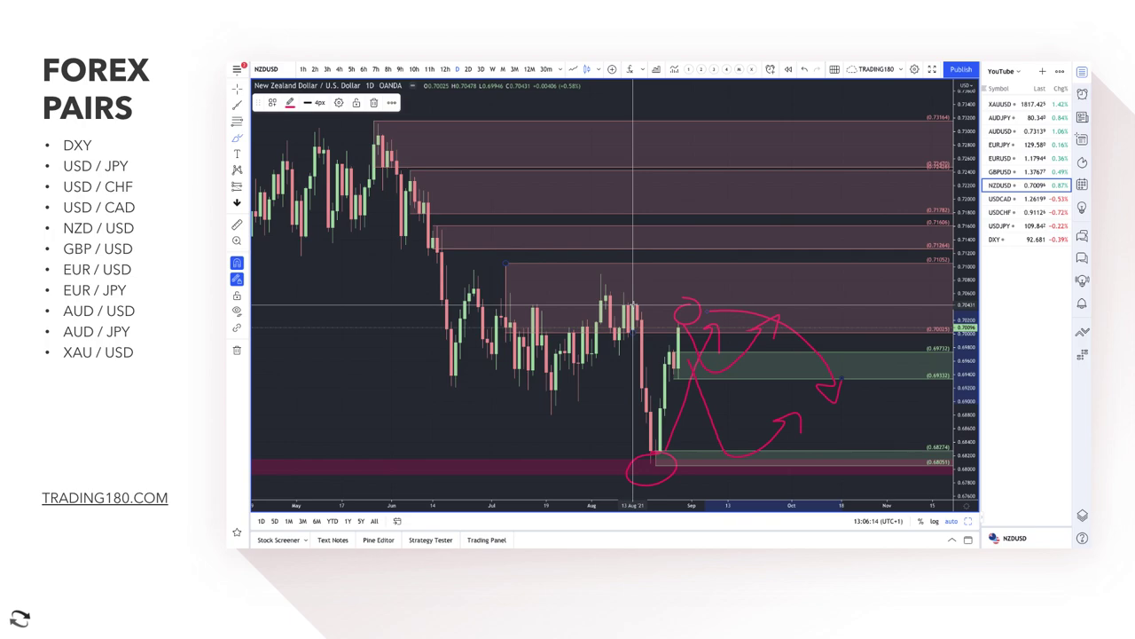
left_click_drag(633, 306, 645, 459)
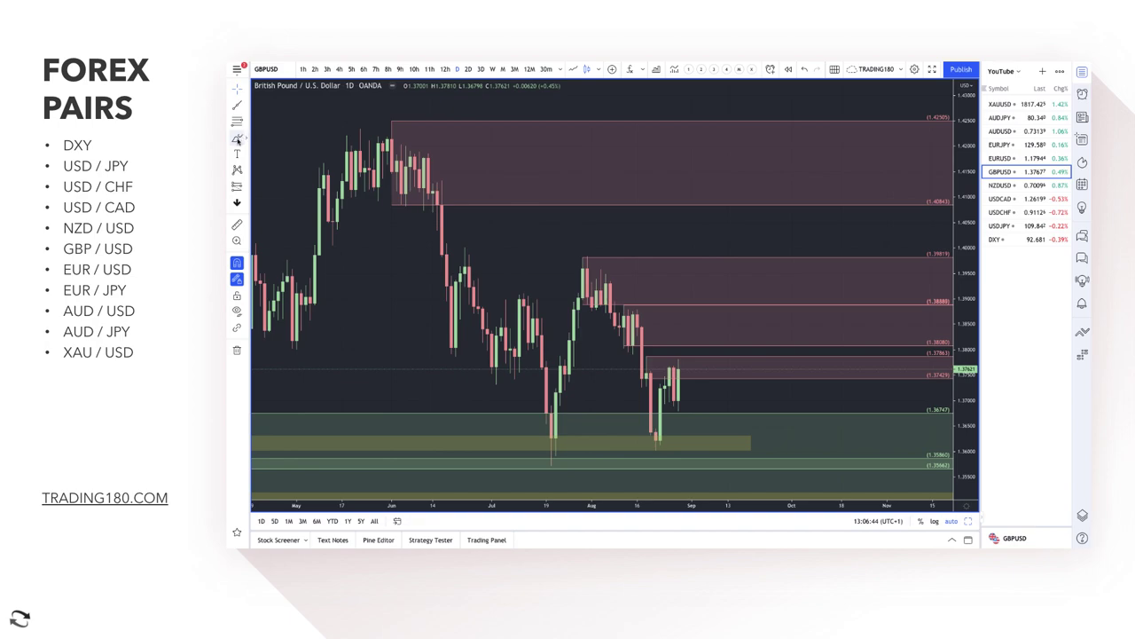
Brush two parallel rising arrows below the May and June candles on the GBPUSD chart
left_click(237, 139)
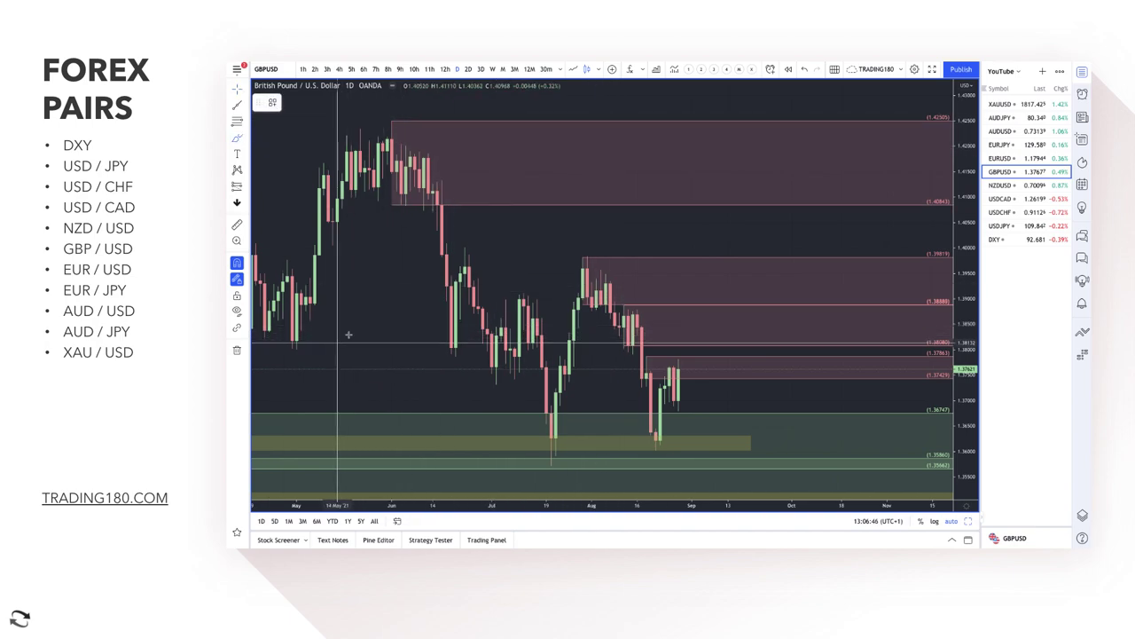
left_click_drag(339, 342, 395, 296)
mouse_move(373, 348)
left_mouse_down()
mouse_move(415, 301)
mouse_move(429, 316)
left_mouse_up()
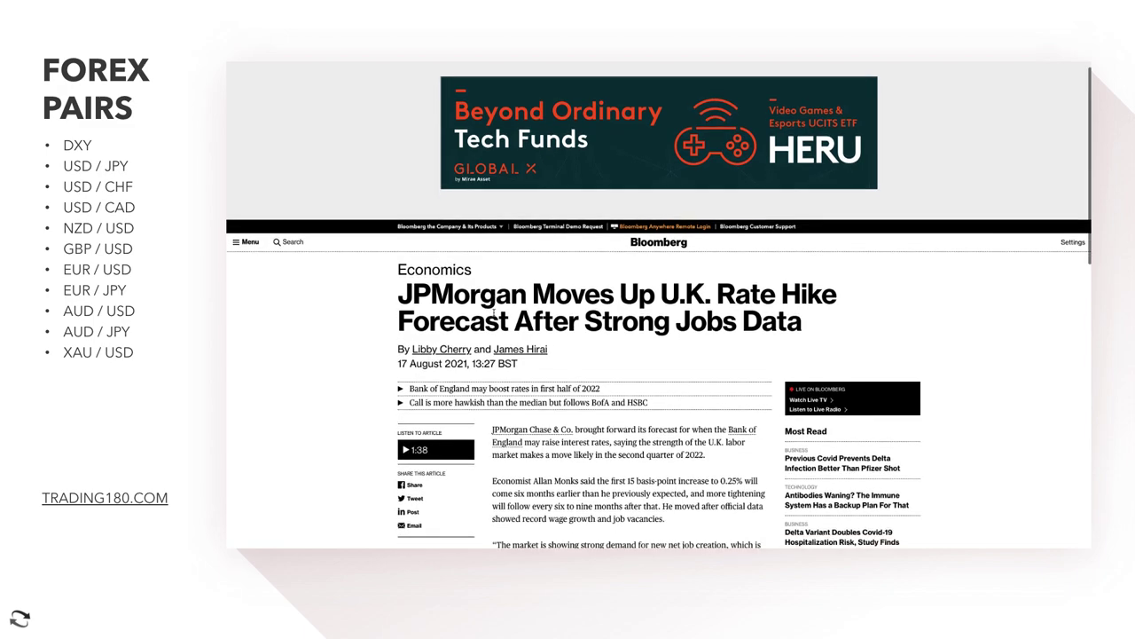
Read the Bloomberg article on JPMorgan's U.K. rate hike forecast, highlighting the headline, bullet points and first paragraph, then return to the GBPUSD chart
scroll(438, 249, "down", 2)
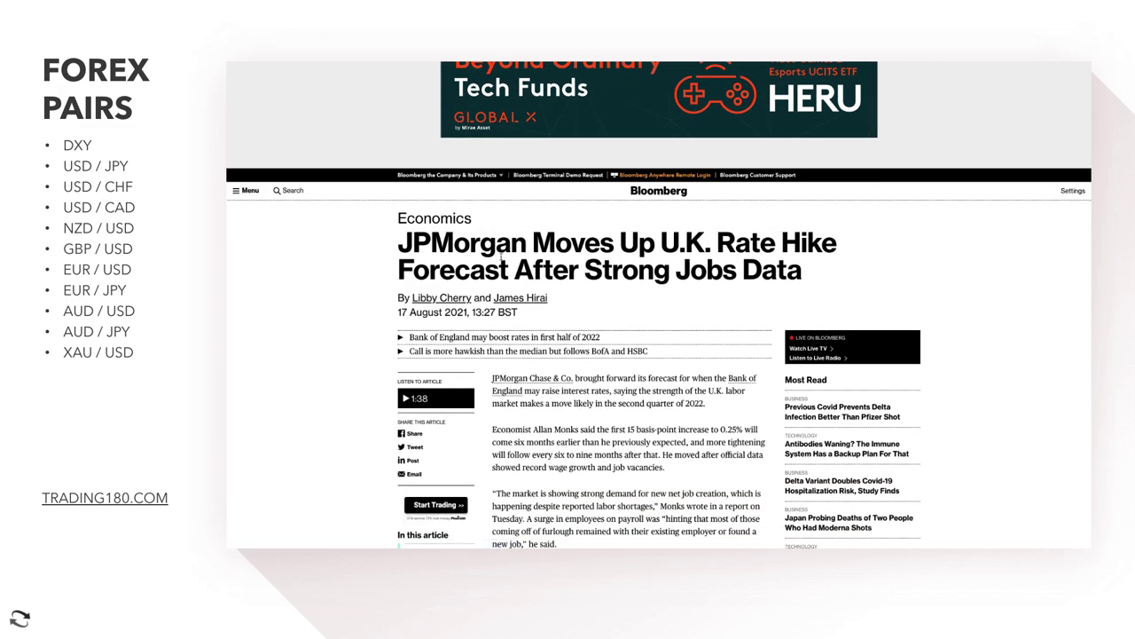
left_click_drag(409, 276, 780, 271)
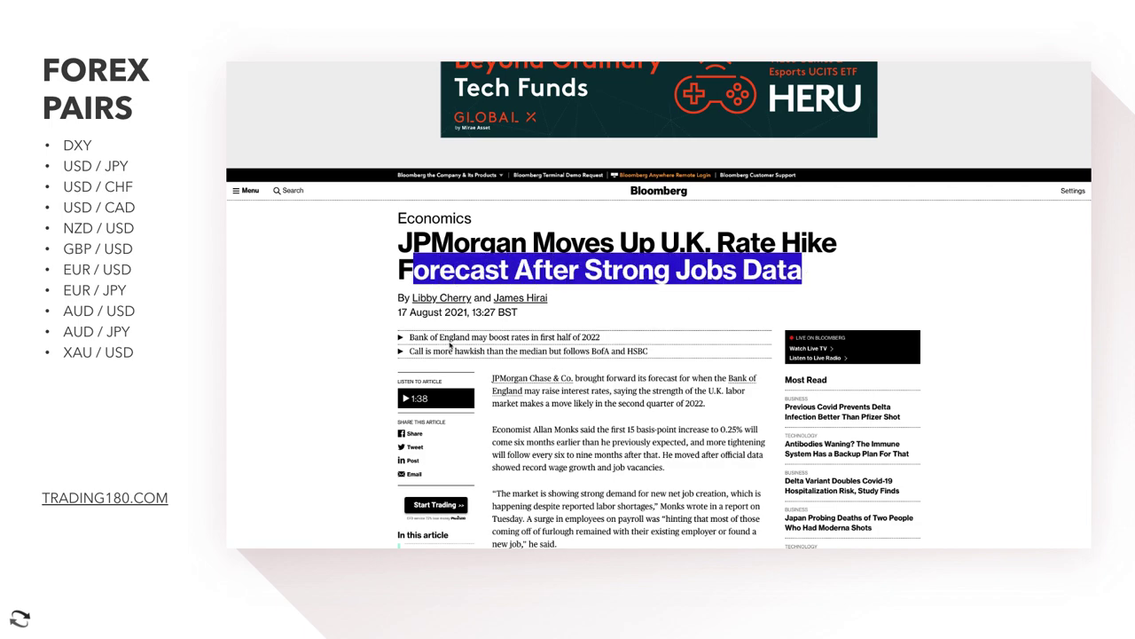
left_click_drag(443, 338, 507, 337)
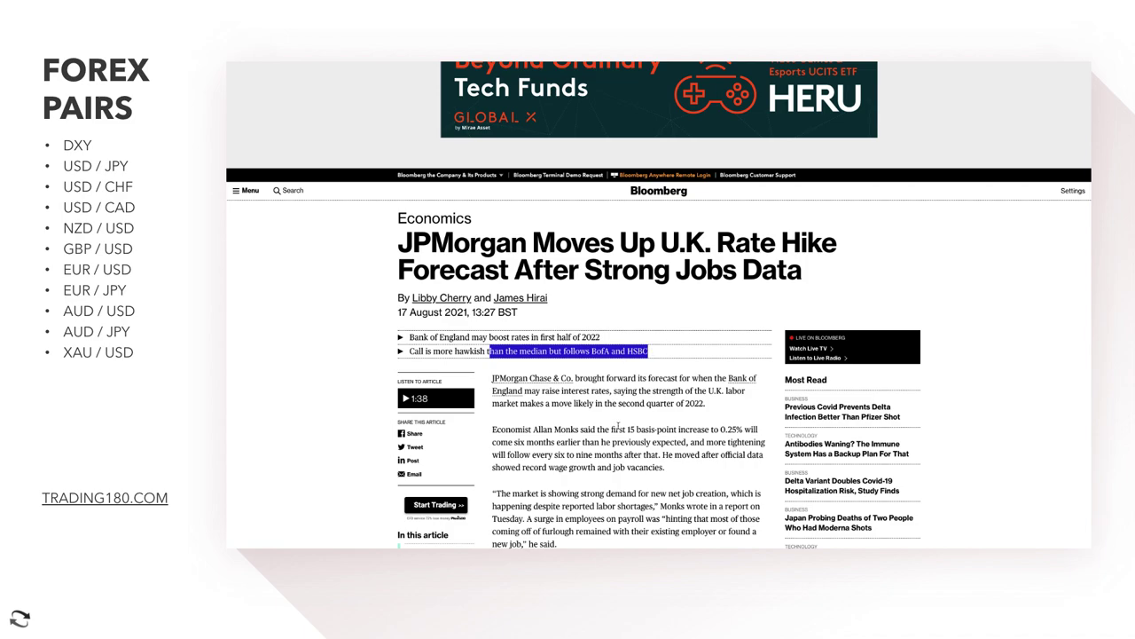
scroll(618, 429, "down", 3)
left_click_drag(484, 248, 539, 248)
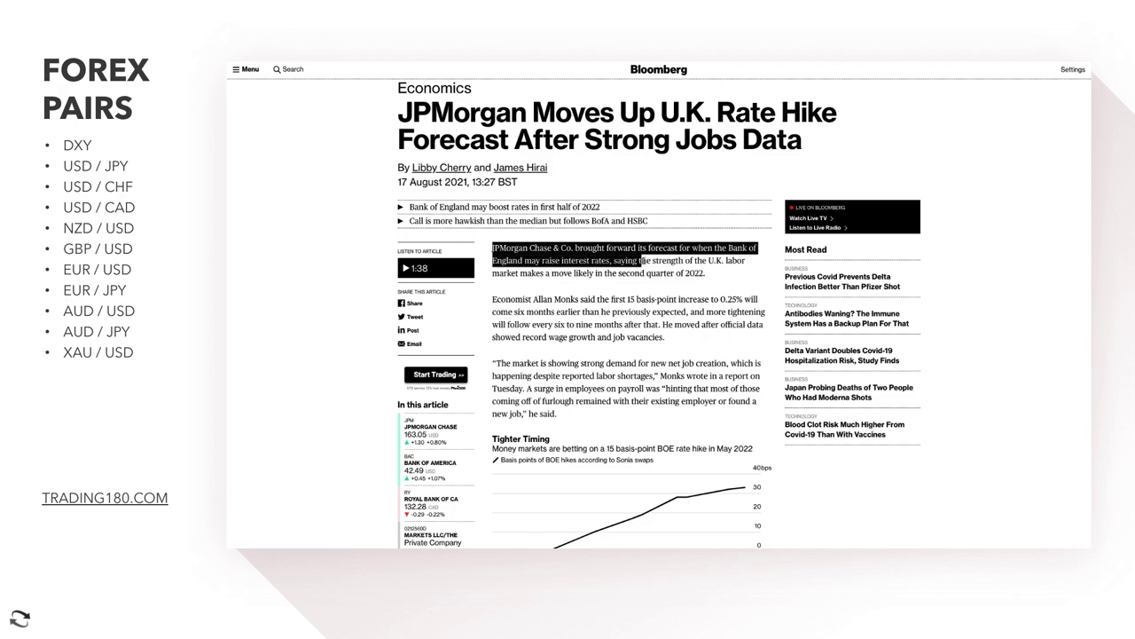
left_click_drag(751, 264, 598, 273)
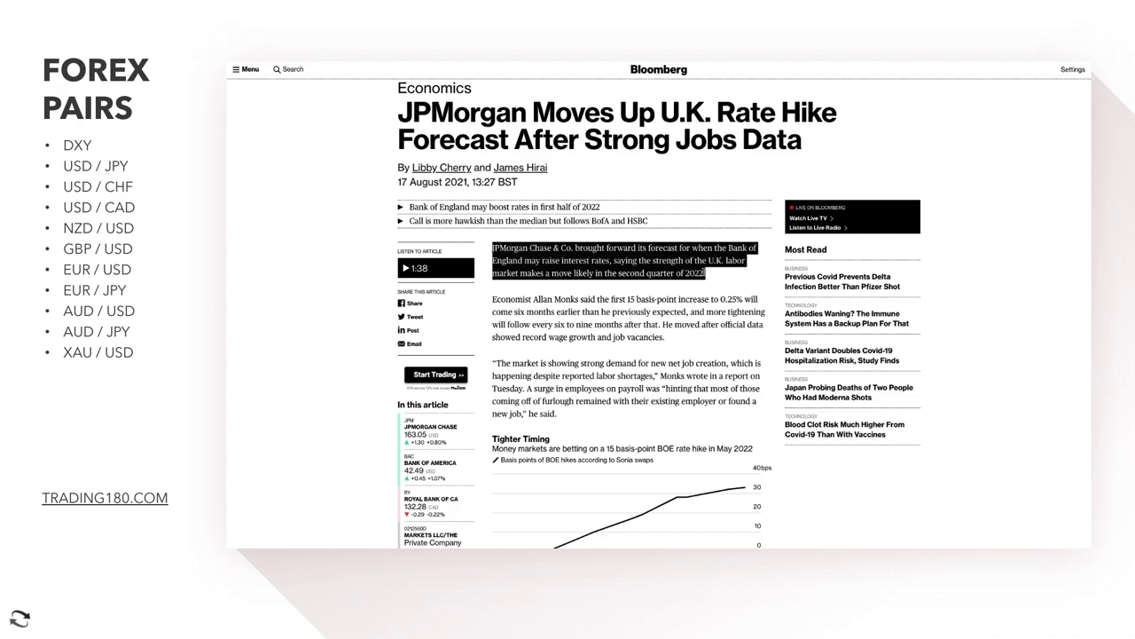
left_click(597, 289)
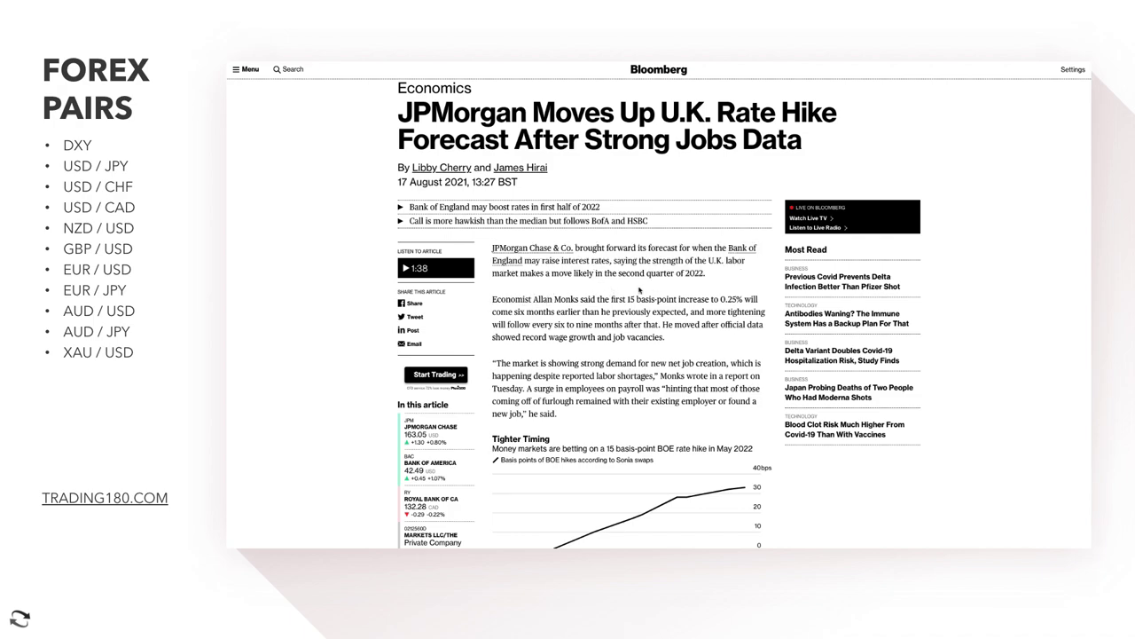
scroll(658, 291, "up", 2)
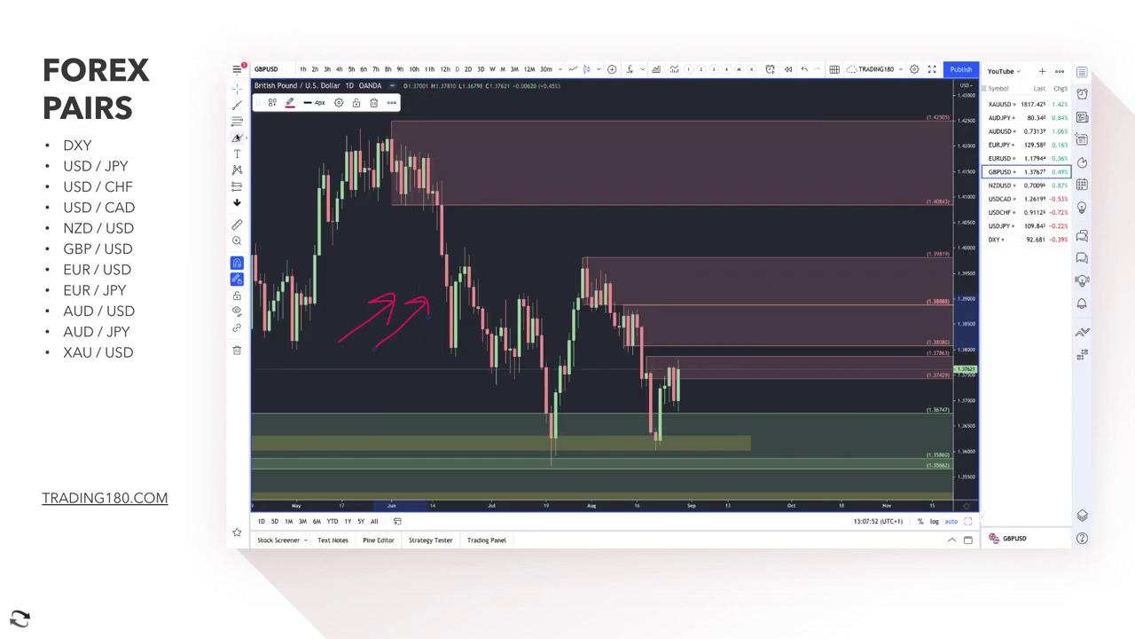
scroll(790, 368, "down", 3)
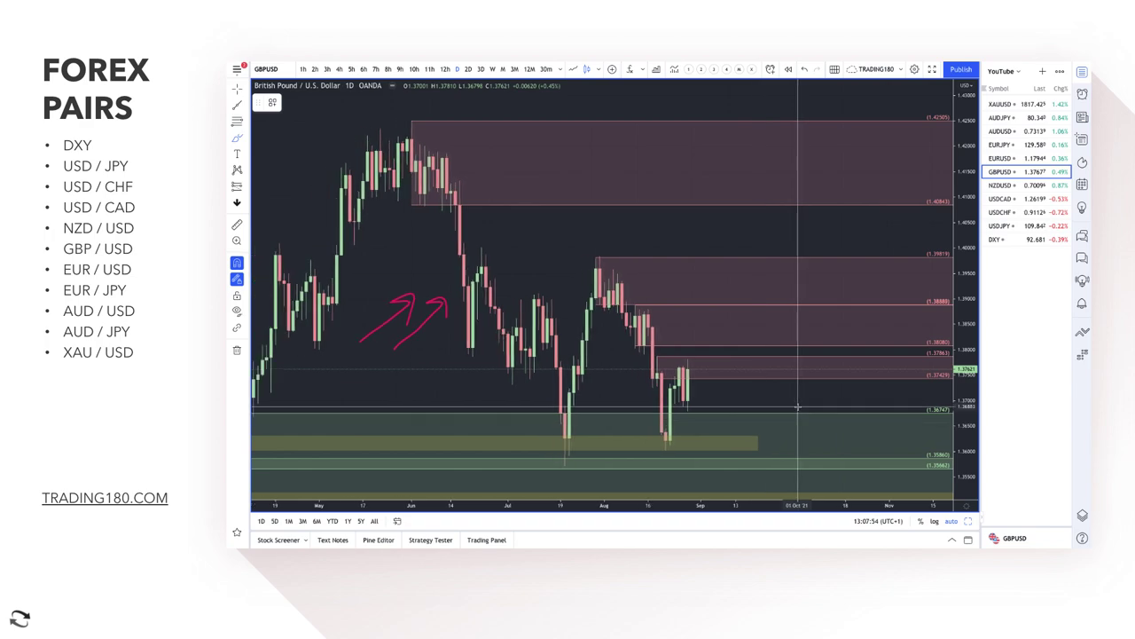
Brush a GBPUSD path falling from the current price through the green zones and curving back up with an arrowhead
scroll(852, 362, "down", 3)
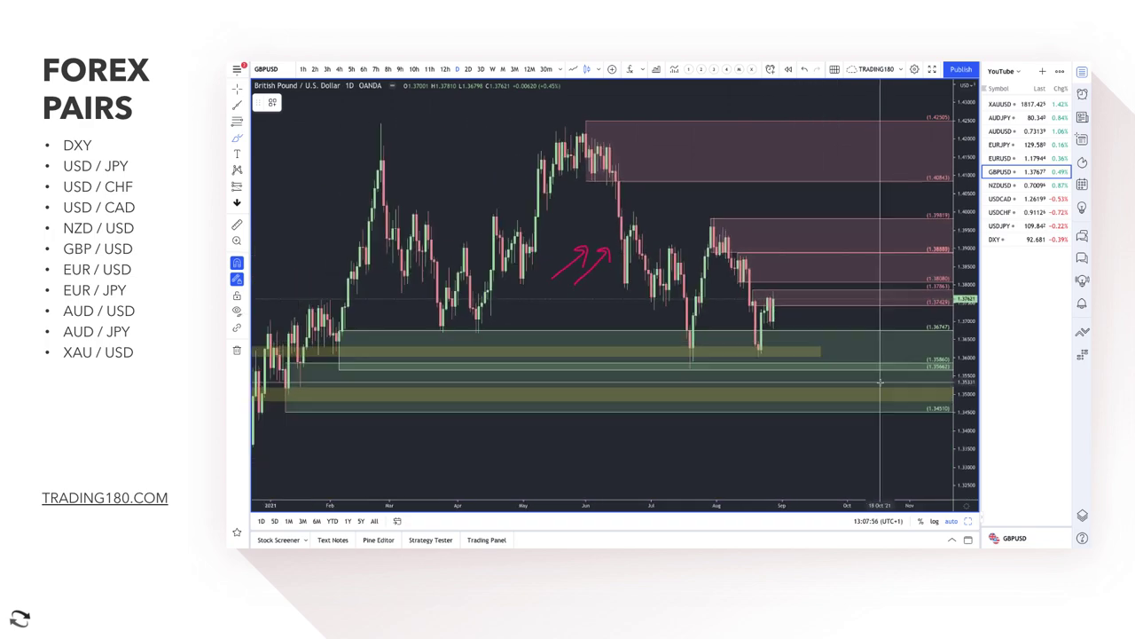
scroll(865, 358, "up", 2)
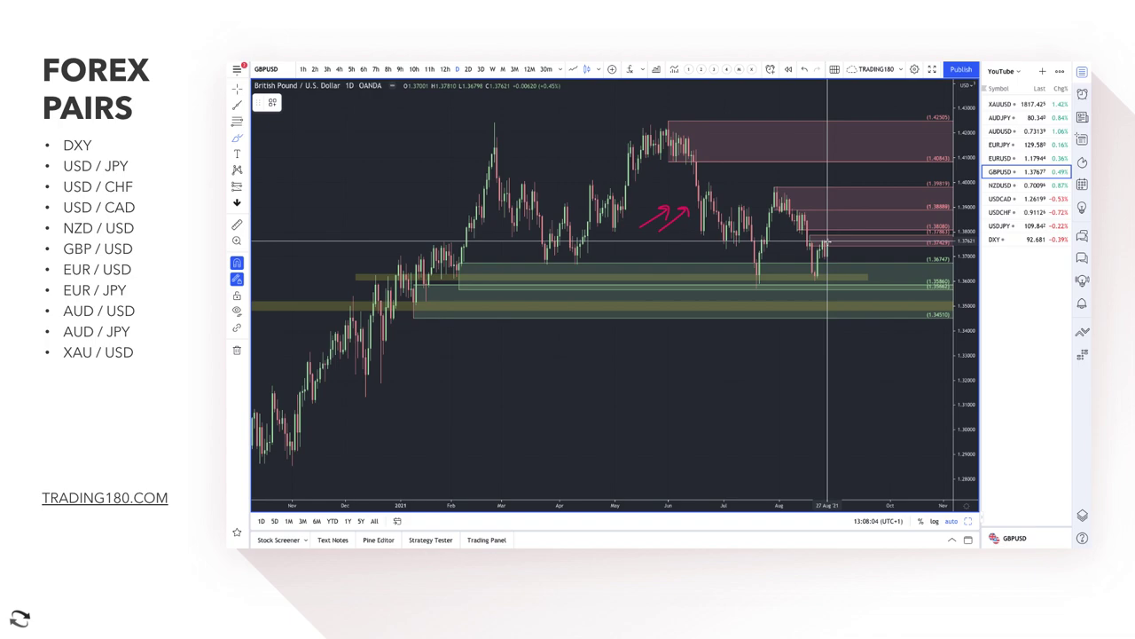
mouse_move(827, 241)
left_mouse_down()
mouse_move(849, 302)
mouse_move(892, 275)
left_mouse_up()
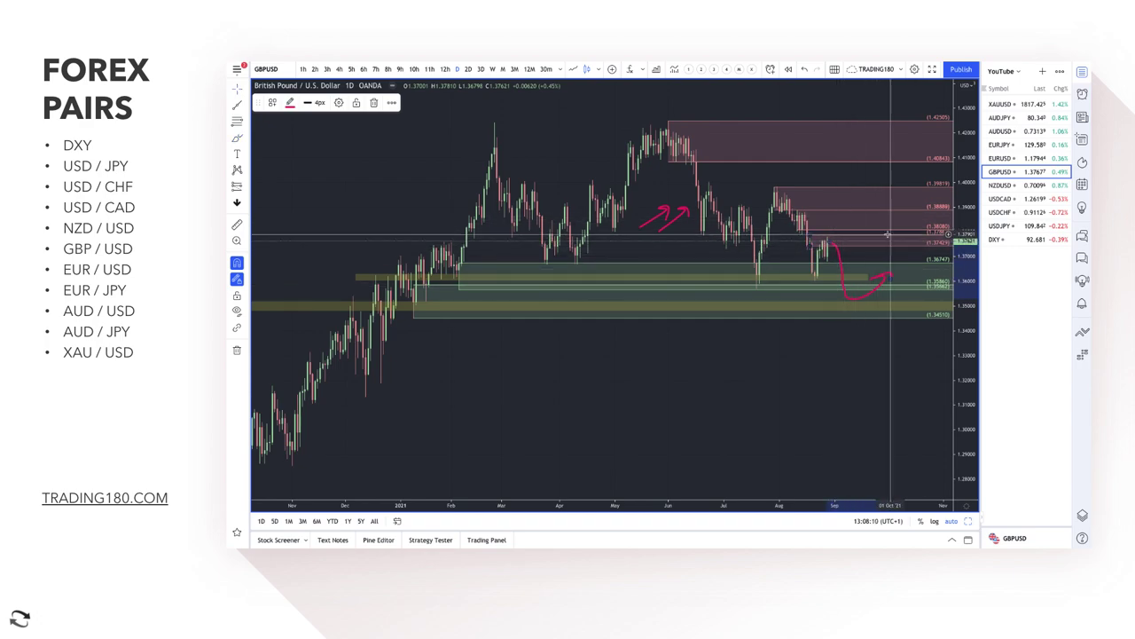
Brush a falling arrow and a rising arrow side by side above the March and April GBPUSD candles
scroll(843, 257, "up", 3)
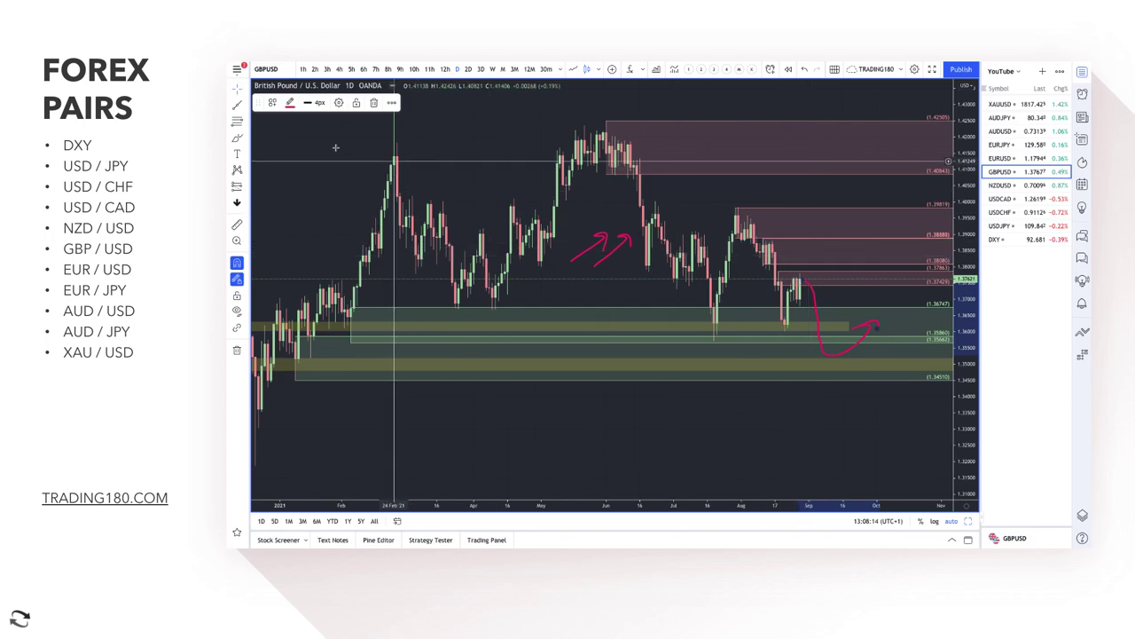
left_click(237, 140)
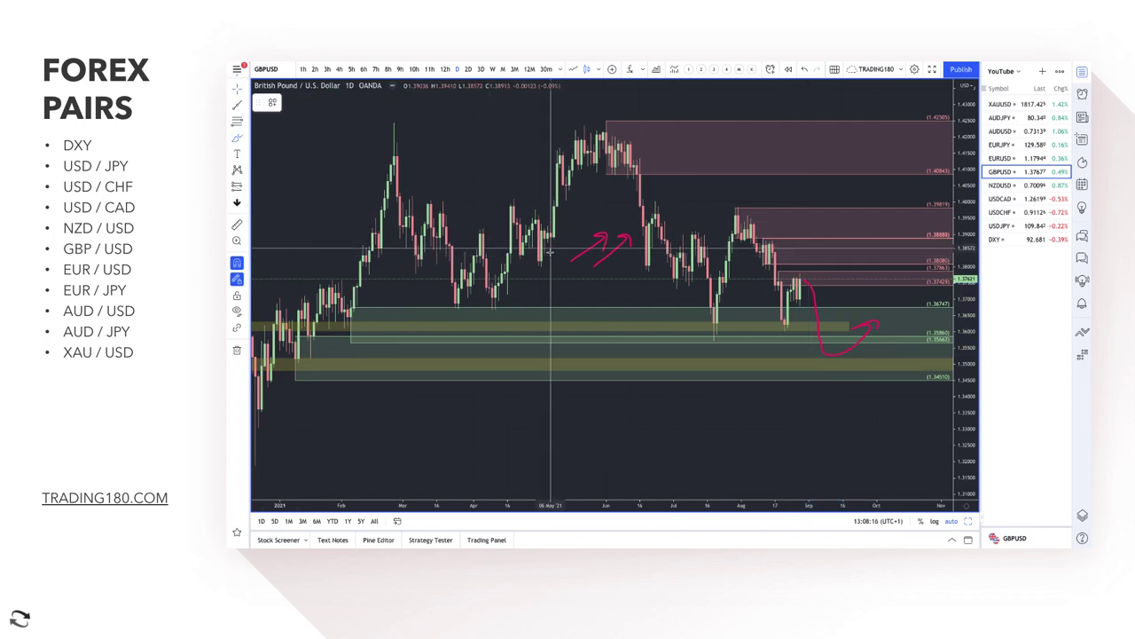
mouse_move(451, 111)
left_mouse_down()
mouse_move(486, 167)
mouse_move(529, 109)
left_mouse_up()
left_click_drag(504, 117, 531, 123)
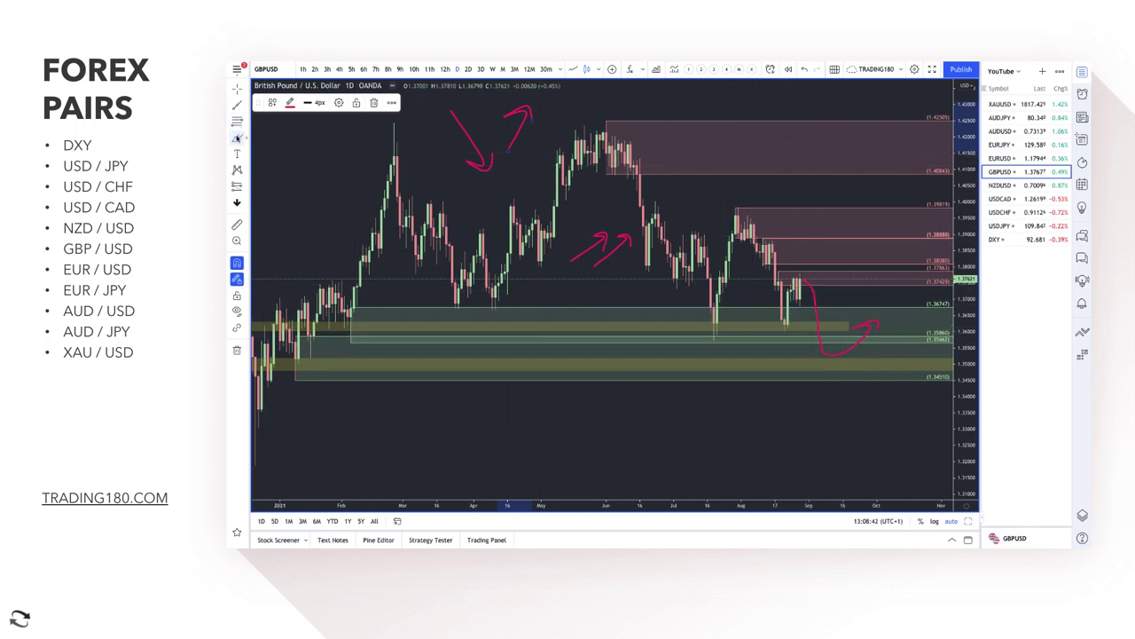
Brush a circle and falling arrow at each of the three lower GBPUSD red zones, starting around the latest August highs
left_click(237, 138)
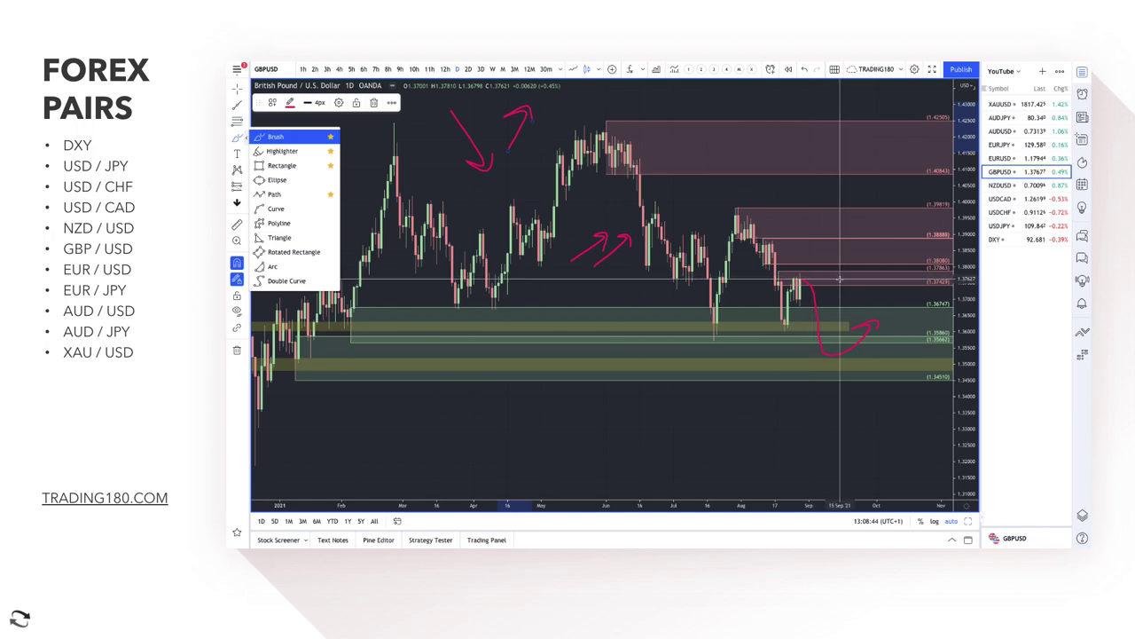
scroll(839, 280, "up", 5)
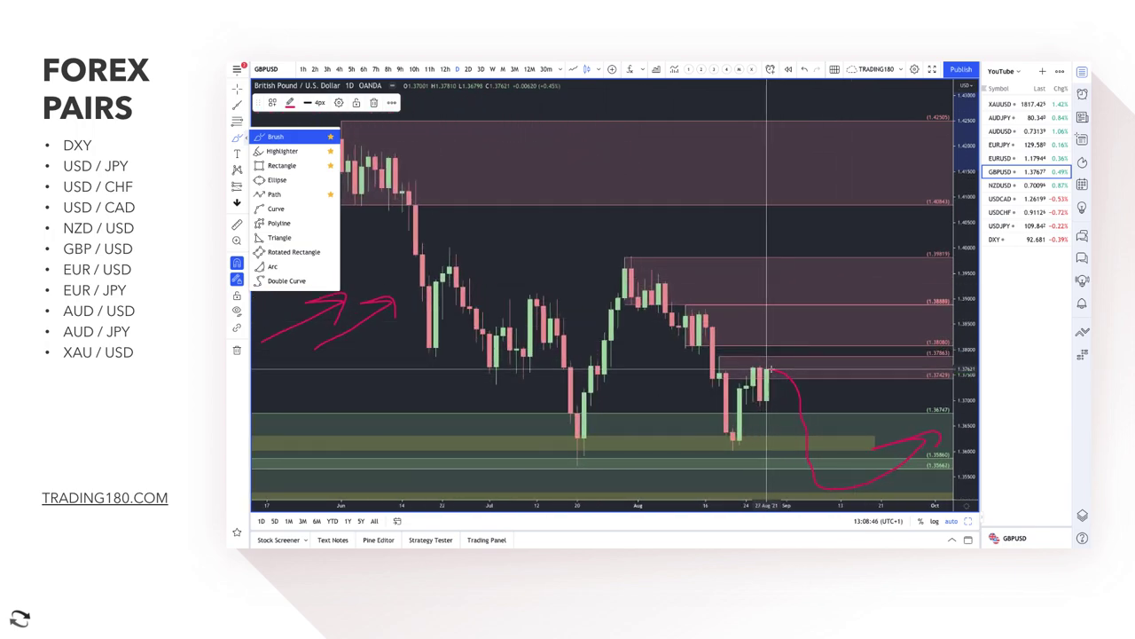
left_click_drag(772, 362, 747, 376)
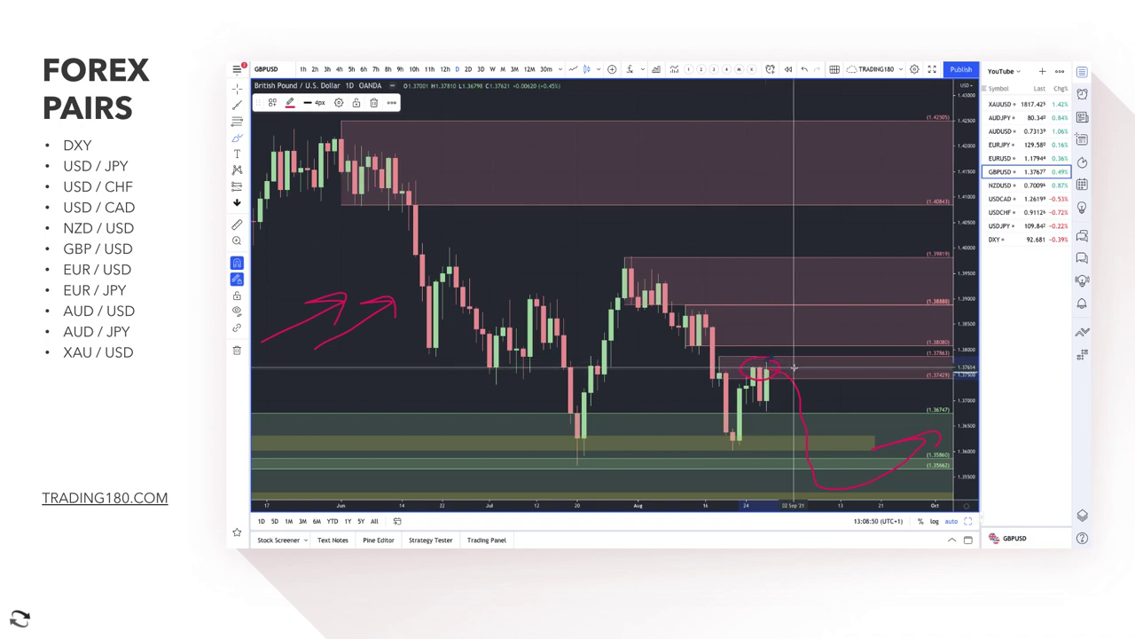
left_click_drag(792, 369, 839, 404)
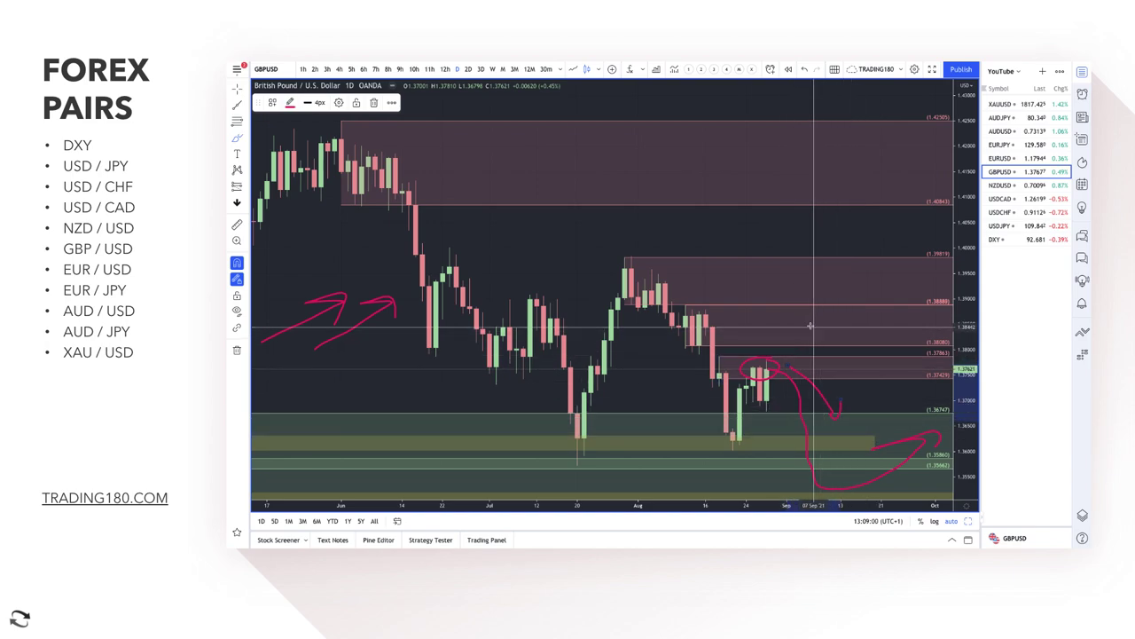
left_click_drag(802, 319, 799, 321)
mouse_move(809, 273)
left_mouse_down()
mouse_move(849, 306)
mouse_move(854, 377)
left_mouse_up()
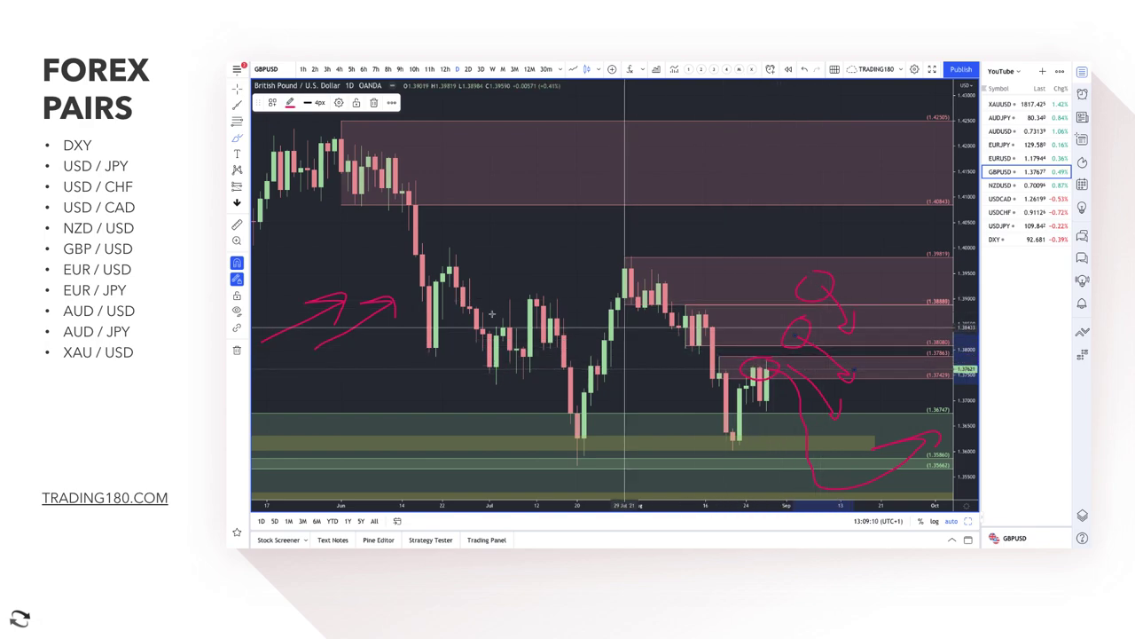
mouse_move(382, 282)
left_mouse_down()
mouse_move(301, 275)
mouse_move(381, 282)
mouse_move(330, 259)
left_mouse_up()
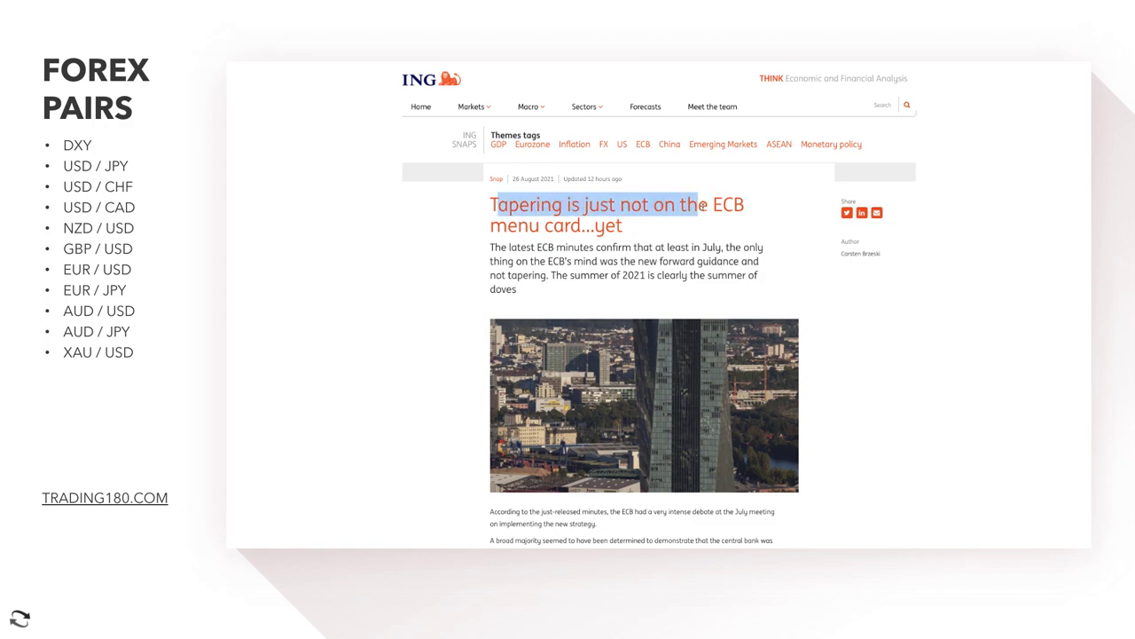
Read the ING article on ECB tapering, highlighting its headline and summary paragraph, and switch to the EURUSD chart
left_click_drag(702, 205, 625, 227)
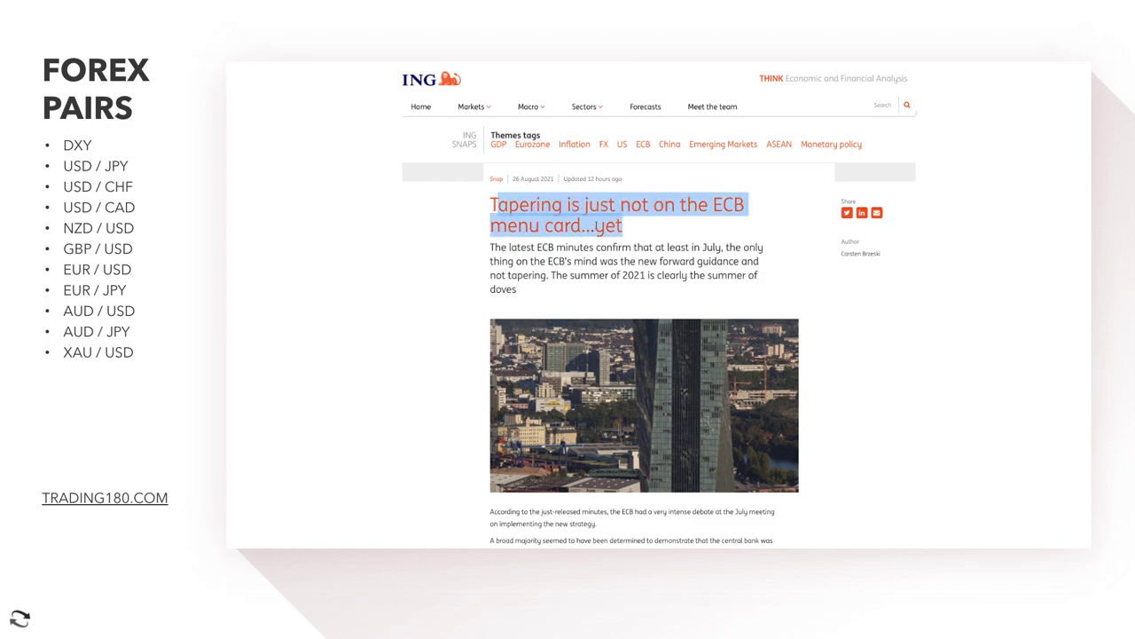
left_click(566, 235)
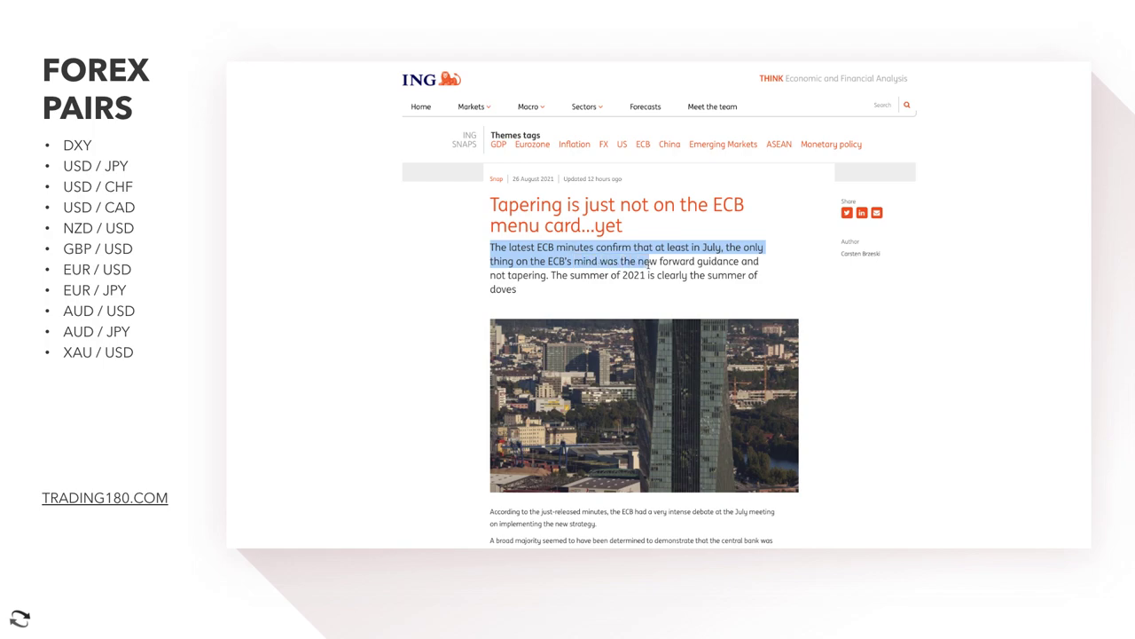
left_click_drag(750, 262, 581, 275)
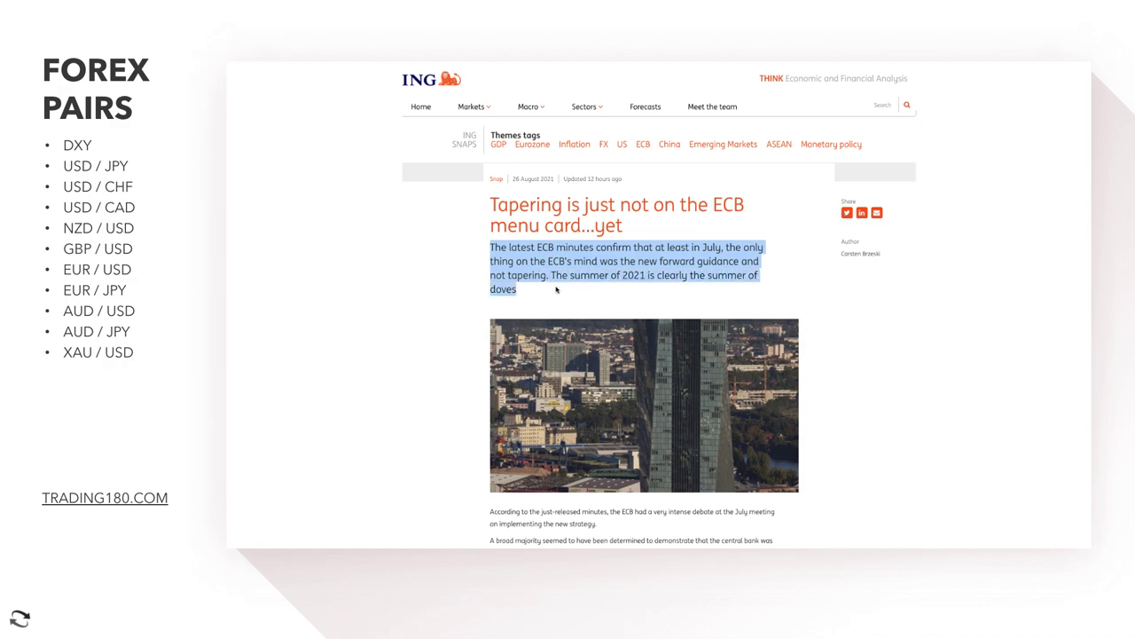
left_click(528, 287)
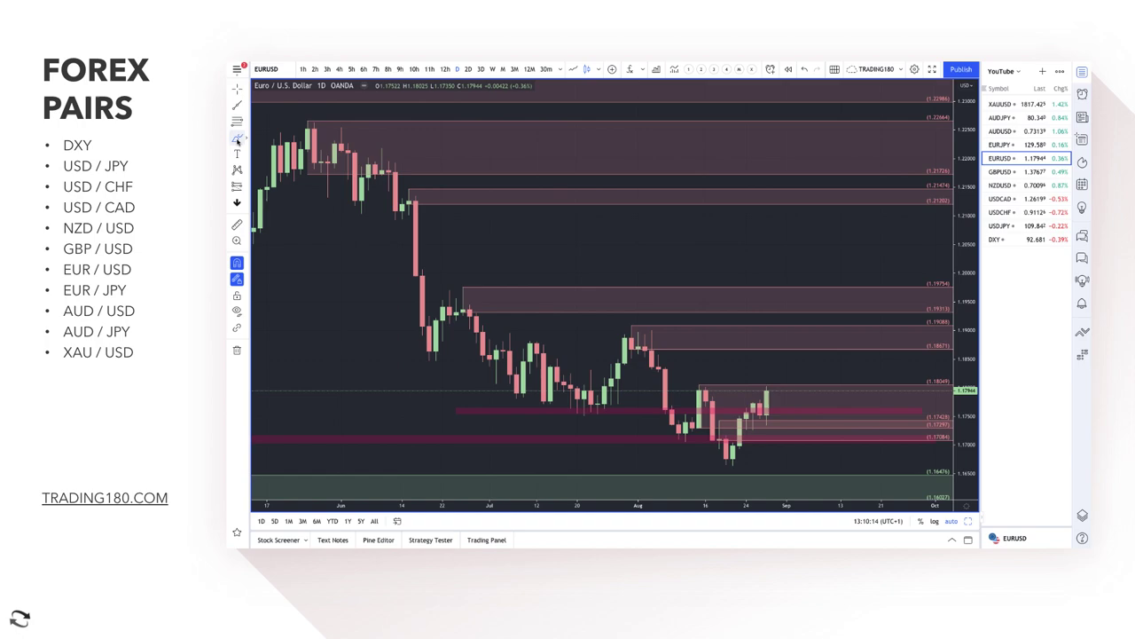
Brush a falling arrow from the current EURUSD price and circles with falling arrows at the next two red zones above
left_click(243, 137)
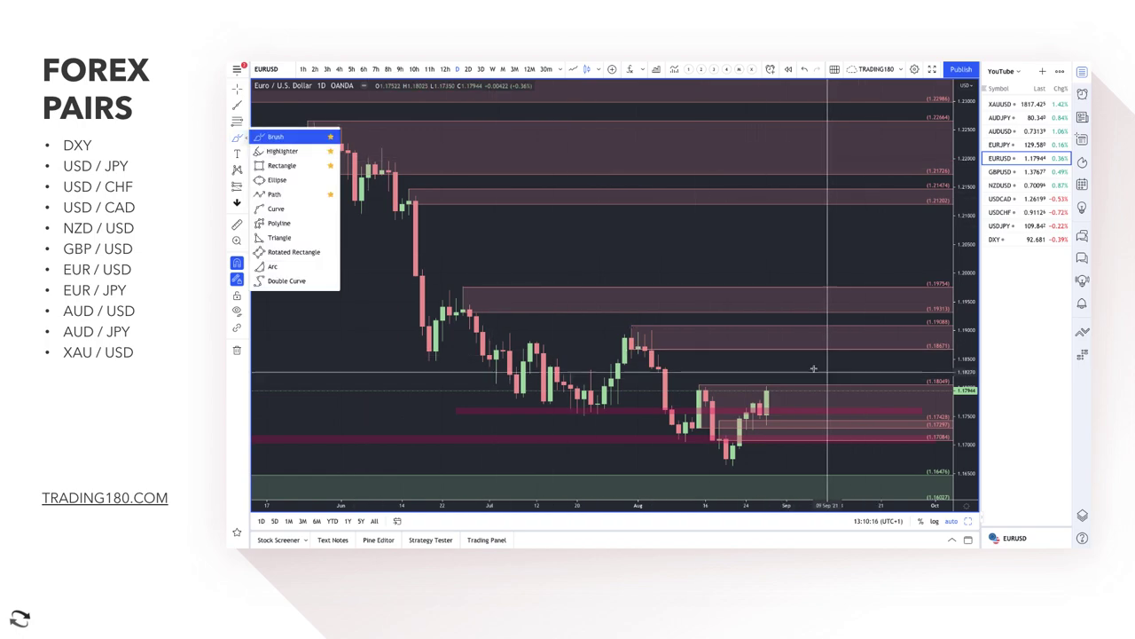
scroll(814, 368, "down", 3)
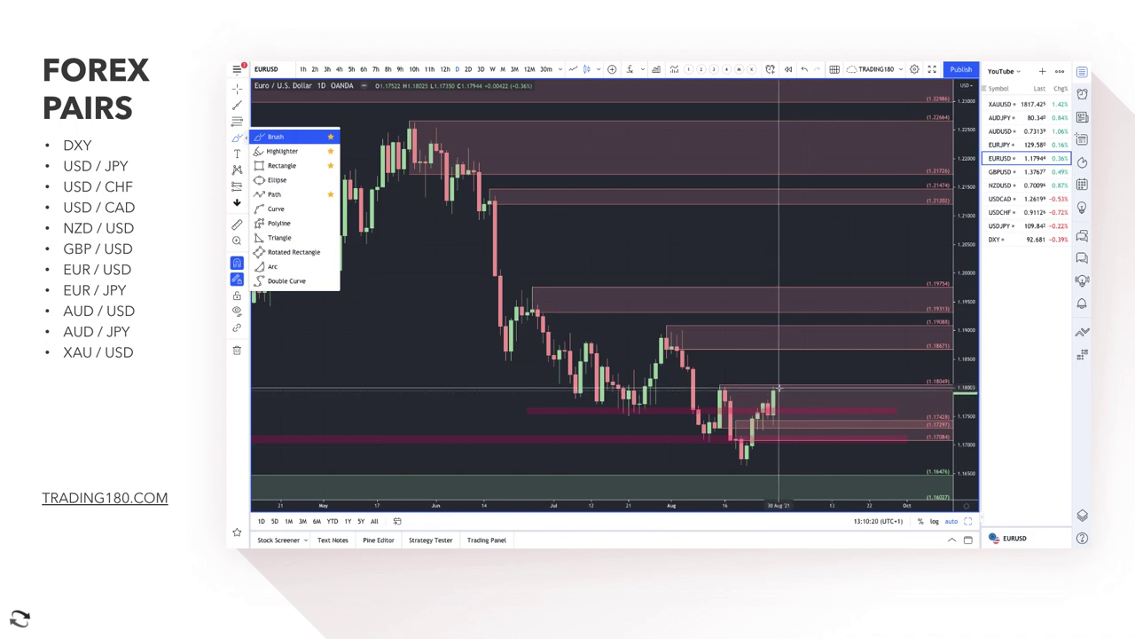
mouse_move(779, 388)
left_mouse_down()
mouse_move(805, 394)
mouse_move(830, 435)
left_mouse_up()
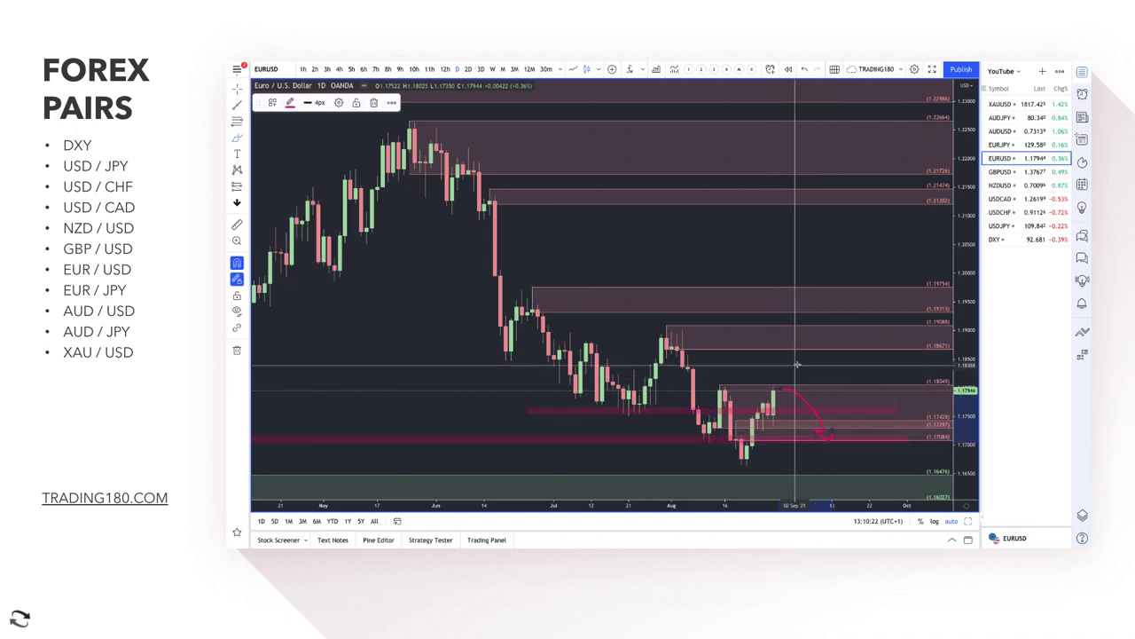
mouse_move(800, 336)
left_mouse_down()
mouse_move(780, 337)
mouse_move(804, 324)
mouse_move(784, 343)
mouse_move(804, 339)
mouse_move(823, 365)
left_mouse_up()
mouse_move(803, 290)
left_mouse_down()
mouse_move(792, 291)
mouse_move(793, 274)
mouse_move(802, 303)
mouse_move(837, 332)
left_mouse_up()
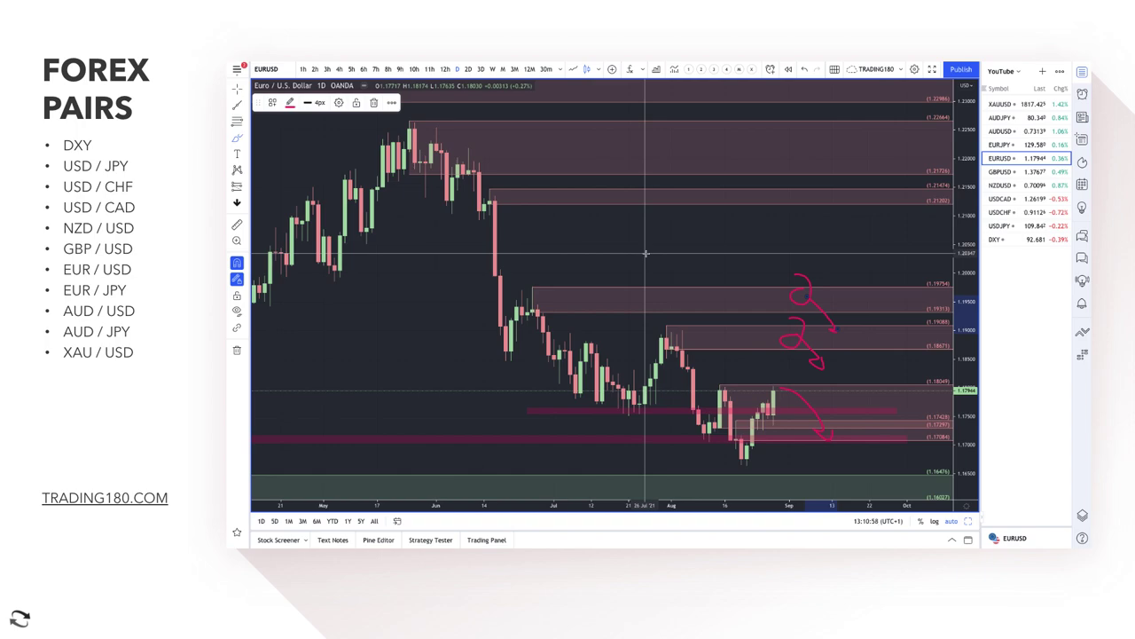
Delete the EURUSD red zone between 1.17428 and 1.17084 and draw a green zone from 1.17106 to 1.16640 at the August low
left_click(784, 444)
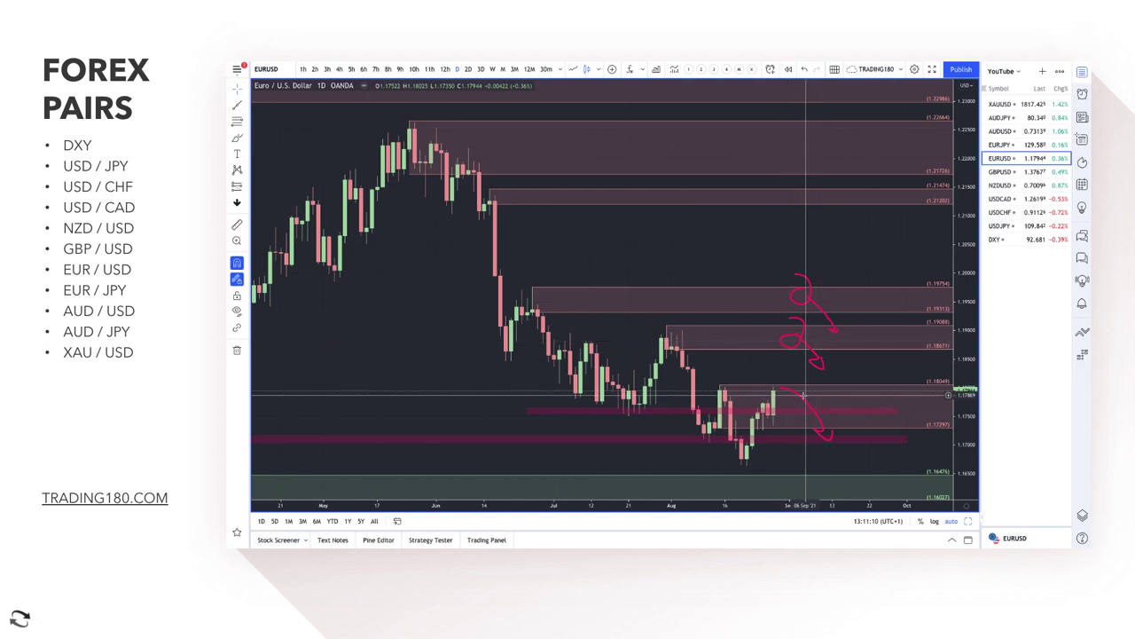
scroll(749, 385, "down", 2)
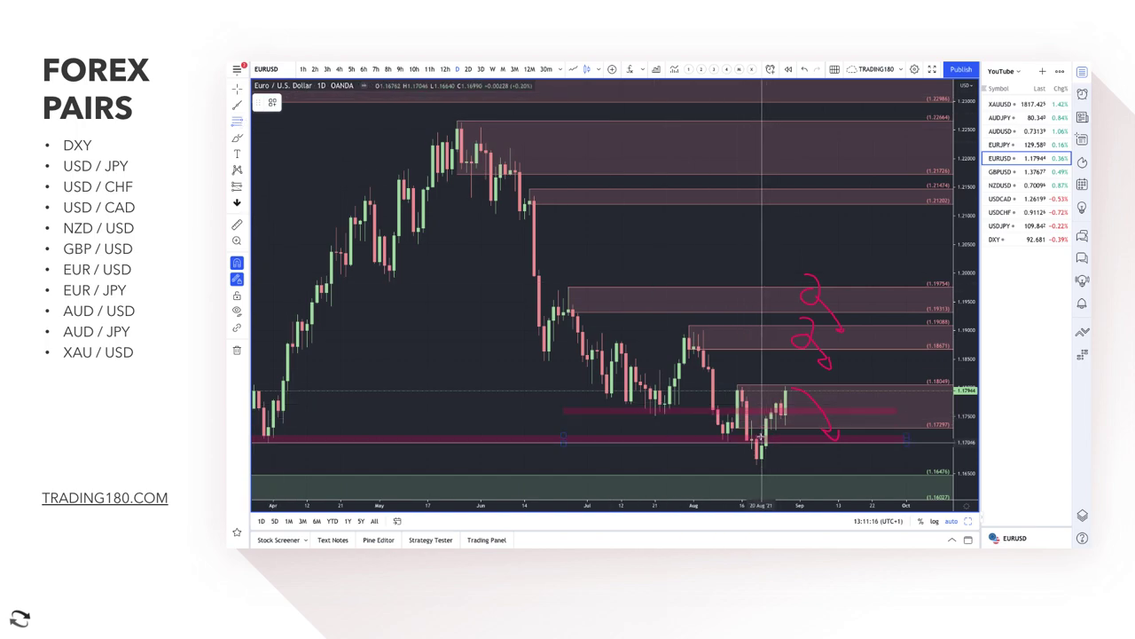
mouse_move(756, 441)
left_mouse_down()
mouse_move(757, 470)
mouse_move(764, 466)
left_mouse_up()
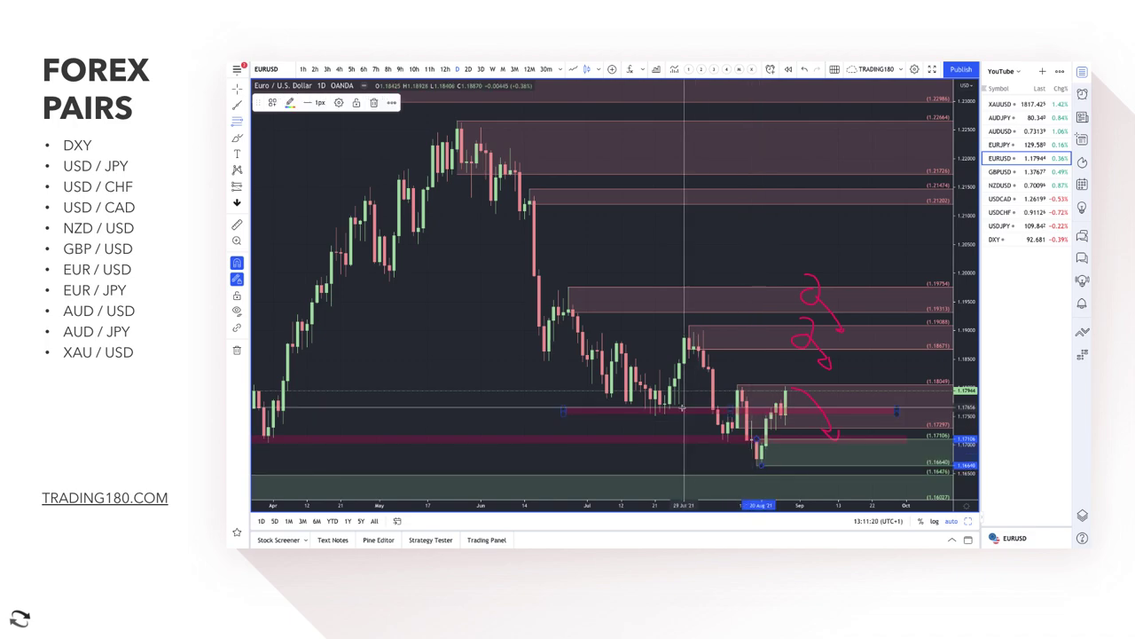
Brush a circle in the new EURUSD green zone with a path rising to the 1.19088 red zone, and switch to EURJPY
left_click(237, 140)
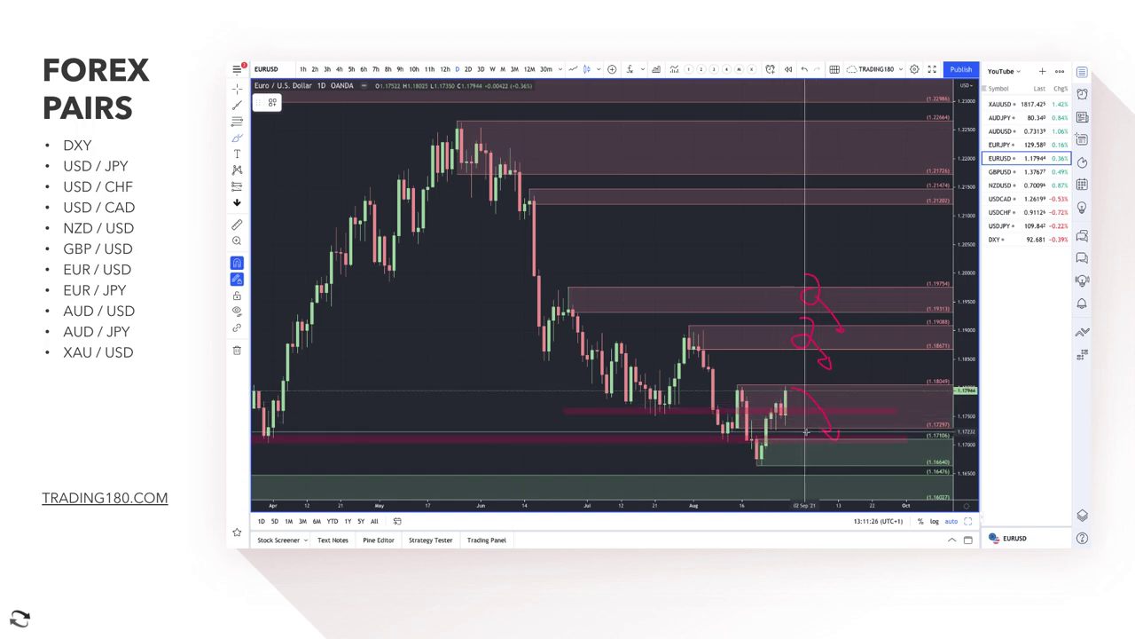
scroll(811, 457, "down", 5)
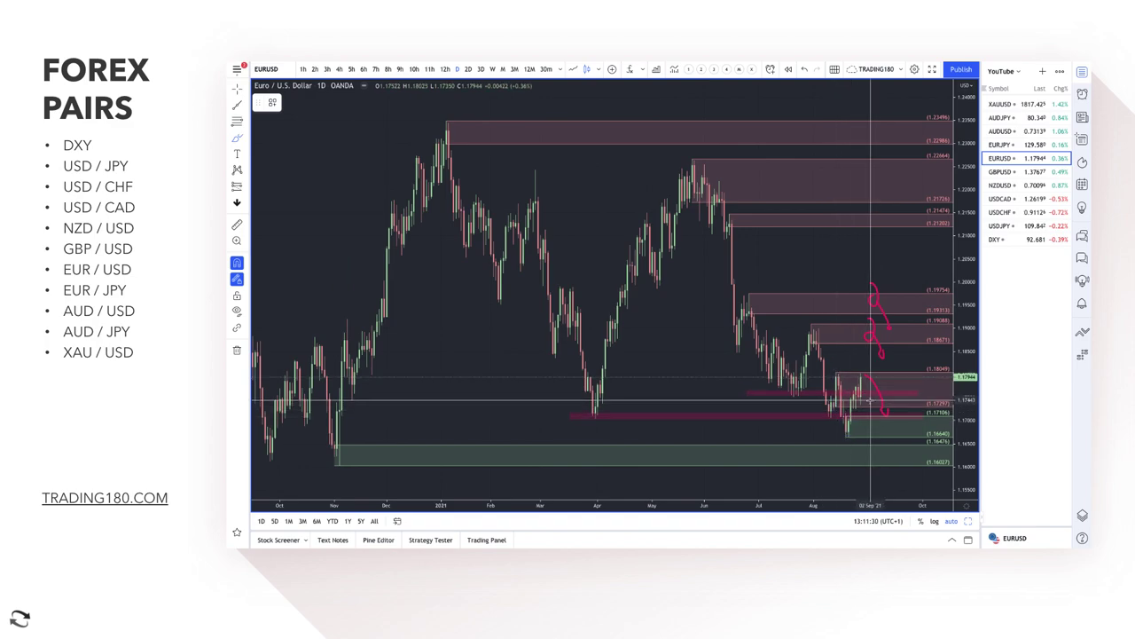
mouse_move(890, 427)
left_mouse_down()
mouse_move(888, 437)
mouse_move(903, 431)
mouse_move(890, 430)
mouse_move(932, 335)
left_mouse_up()
scroll(909, 368, "down", 2)
scroll(910, 368, "down", 1)
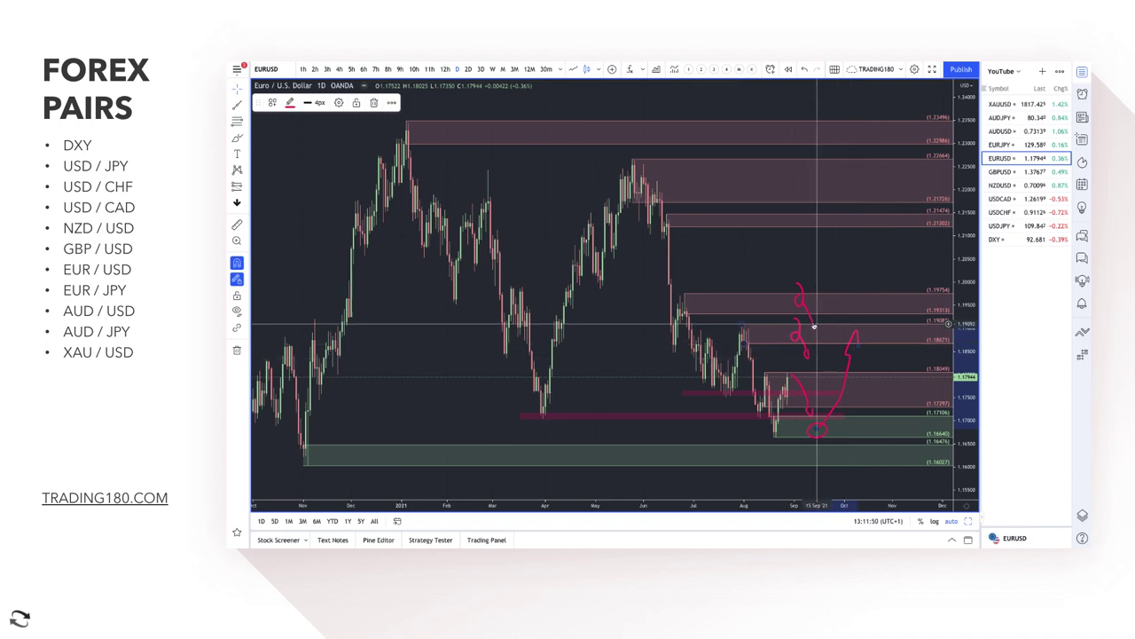
scroll(836, 365, "up", 2)
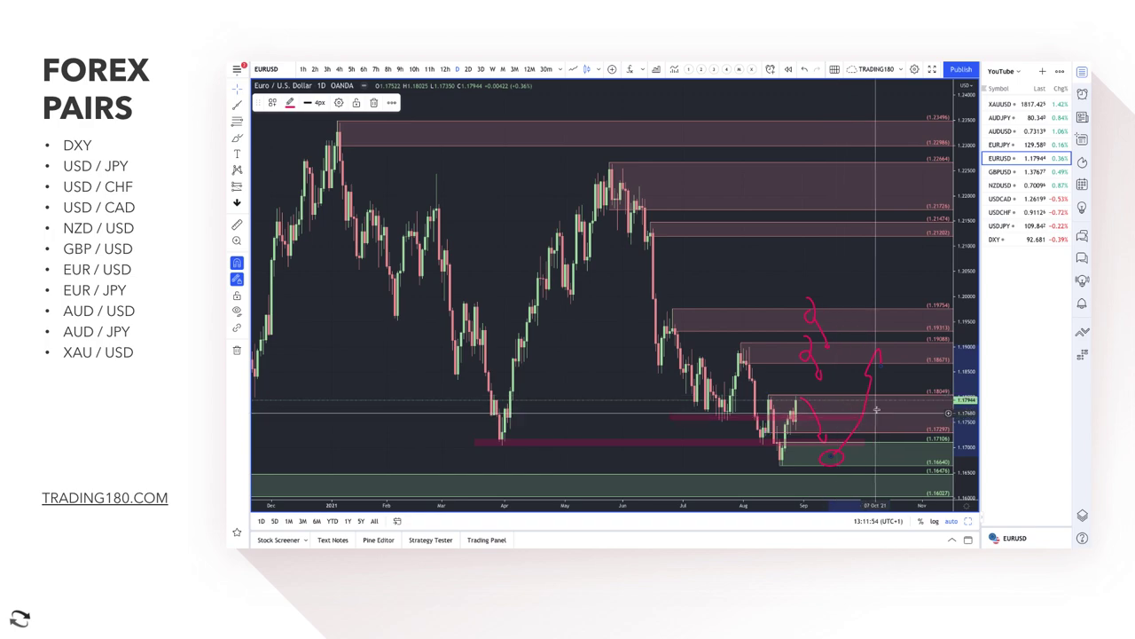
scroll(875, 408, "up", 3)
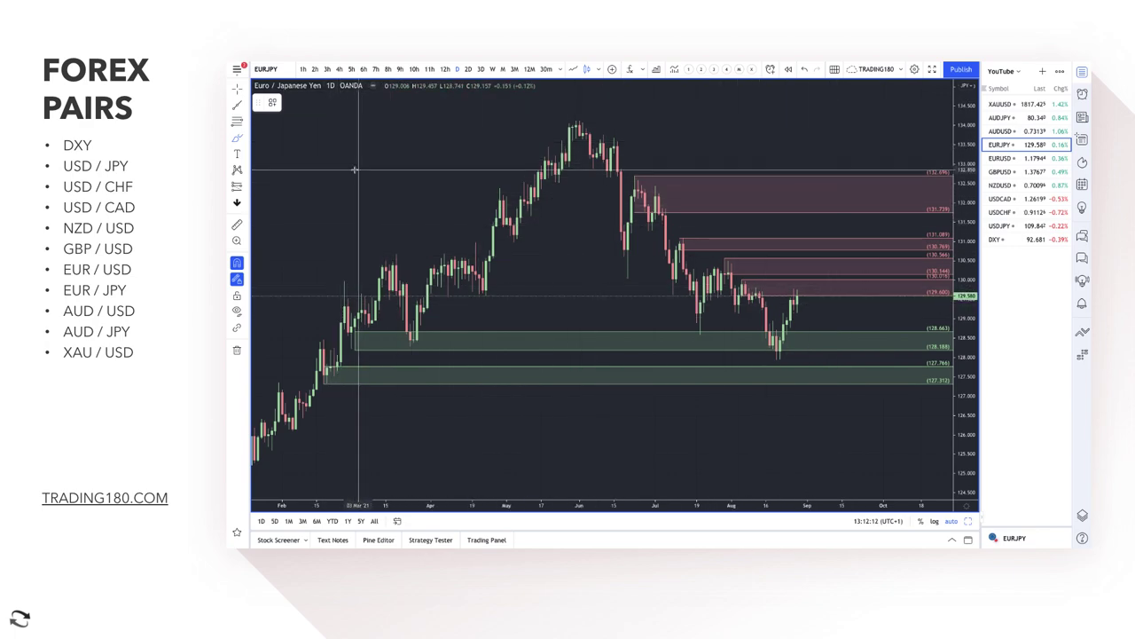
Brush an arrow toward the EURJPY pair name and reshape the upper green zone to span 128.543 to 127.936 from the August low
left_click_drag(354, 170, 314, 117)
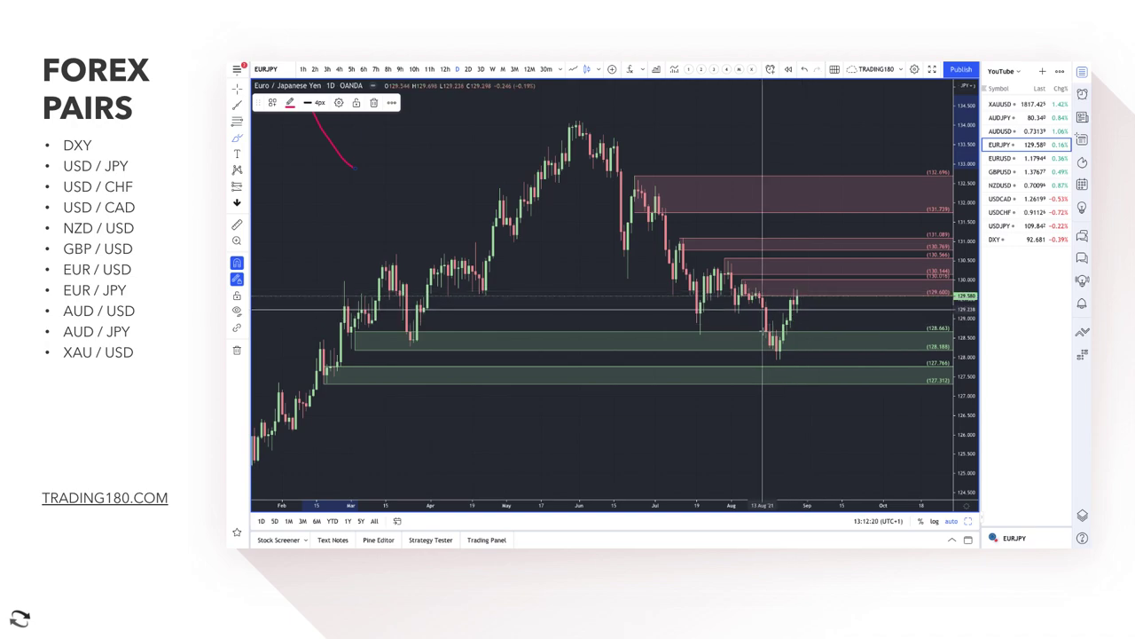
left_click_drag(356, 352, 776, 359)
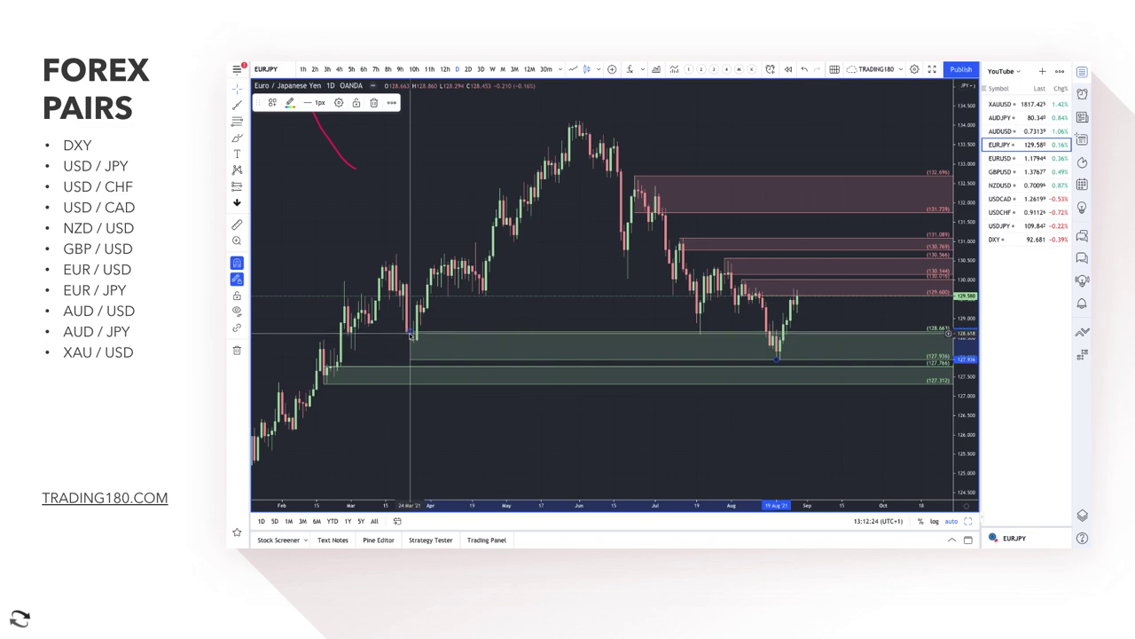
left_click_drag(411, 335, 775, 337)
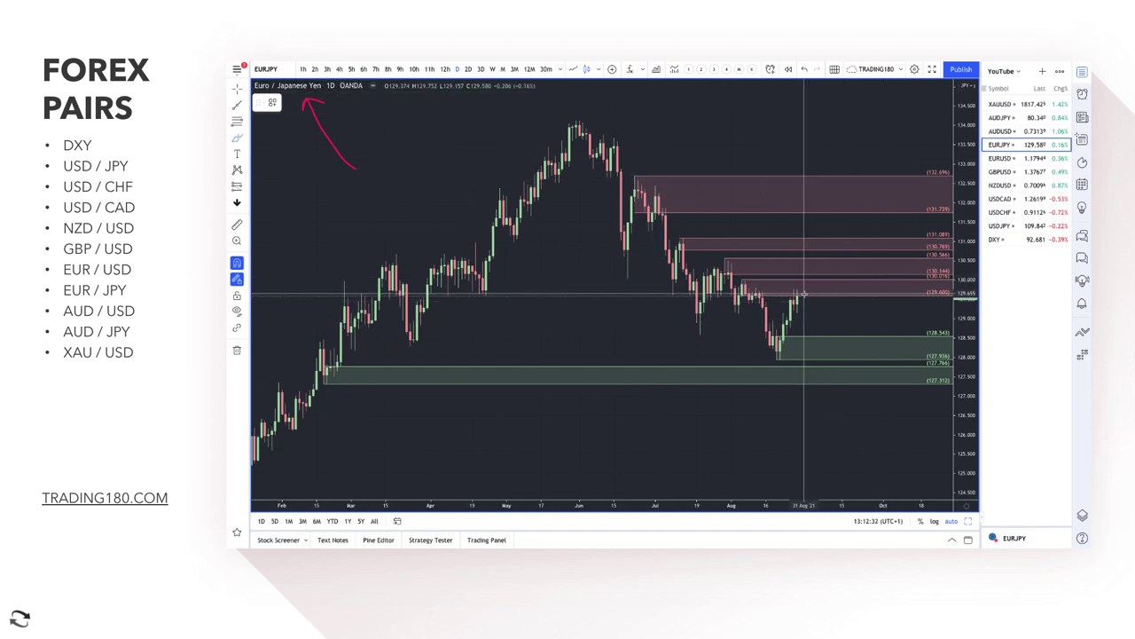
Brush a EURJPY path falling from the lowest red zone into the reshaped green zone and rebounding, and switch to the AUDUSD chart
mouse_move(803, 293)
left_mouse_down()
mouse_move(843, 339)
mouse_move(860, 327)
left_mouse_up()
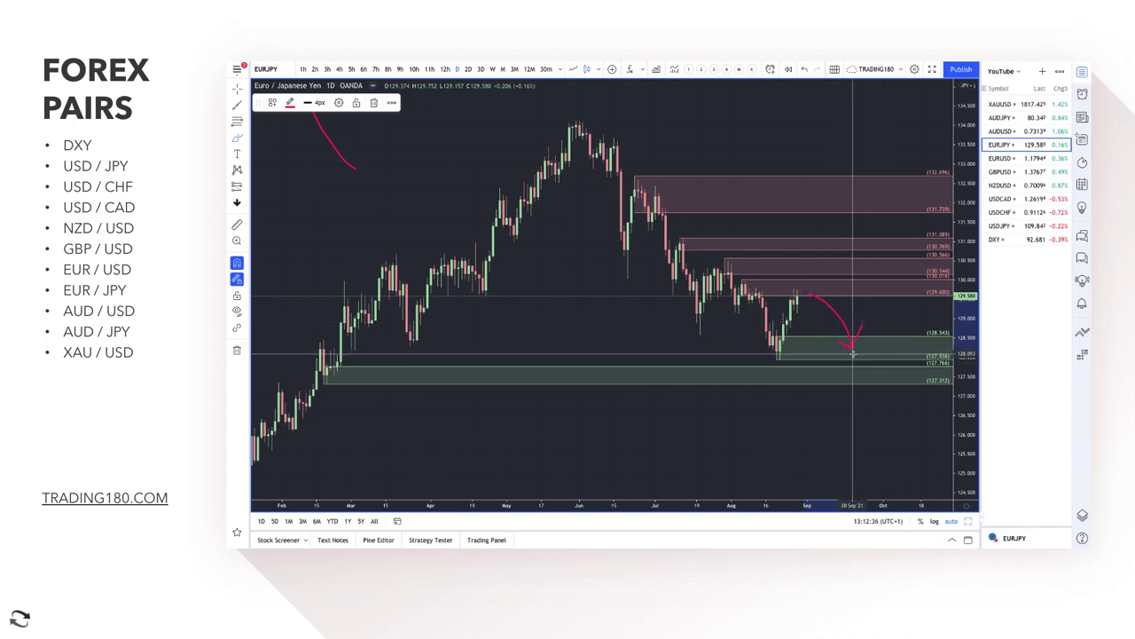
left_click_drag(852, 354, 905, 318)
scroll(813, 308, "up", 1)
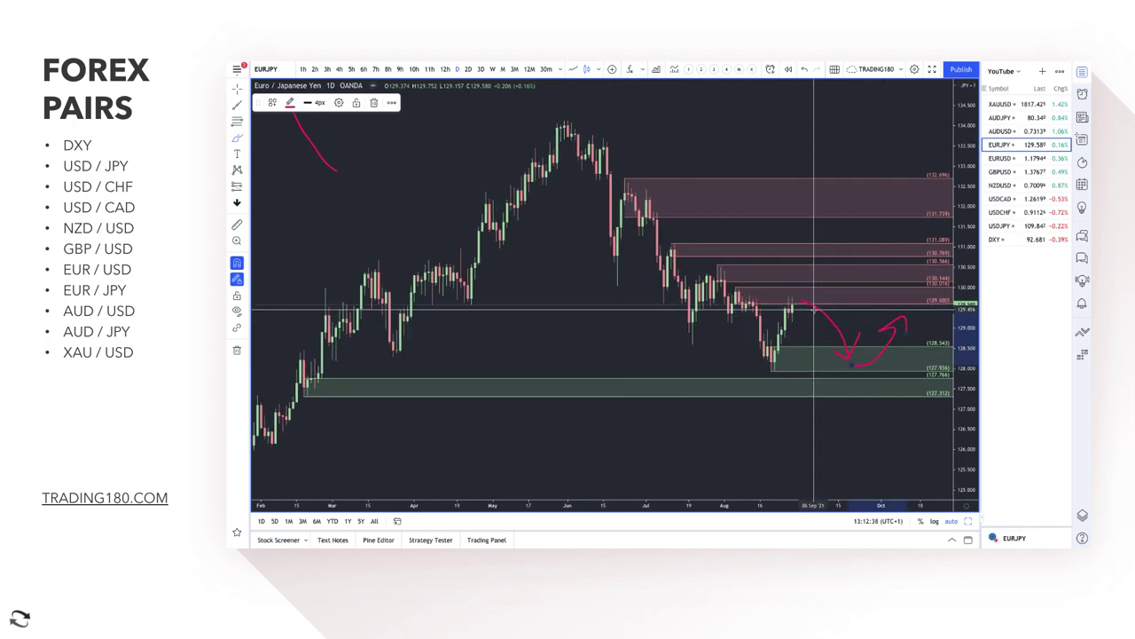
scroll(813, 308, "up", 2)
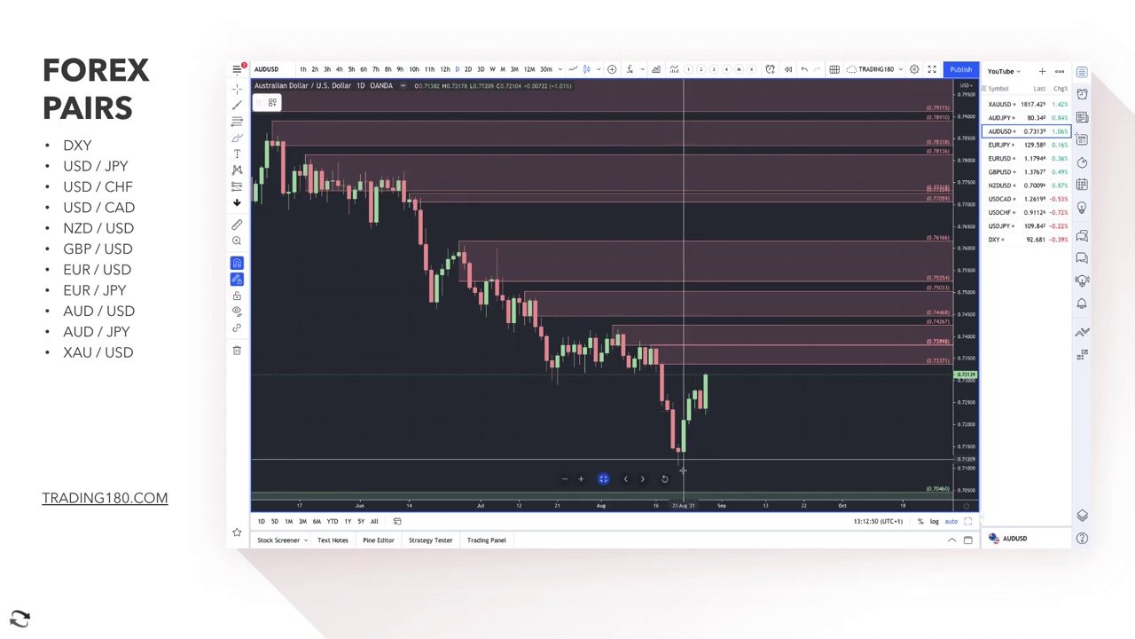
scroll(469, 345, "down", 2)
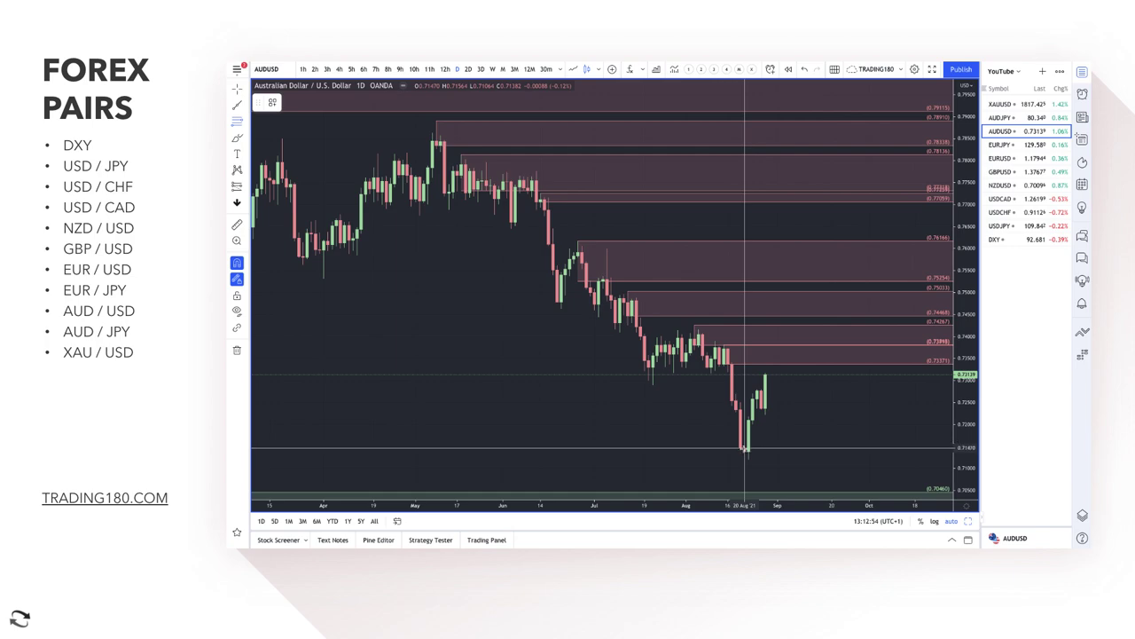
Draw a green AUDUSD zone from 0.71470 to 0.71064 at the August low
left_click_drag(744, 448, 743, 464)
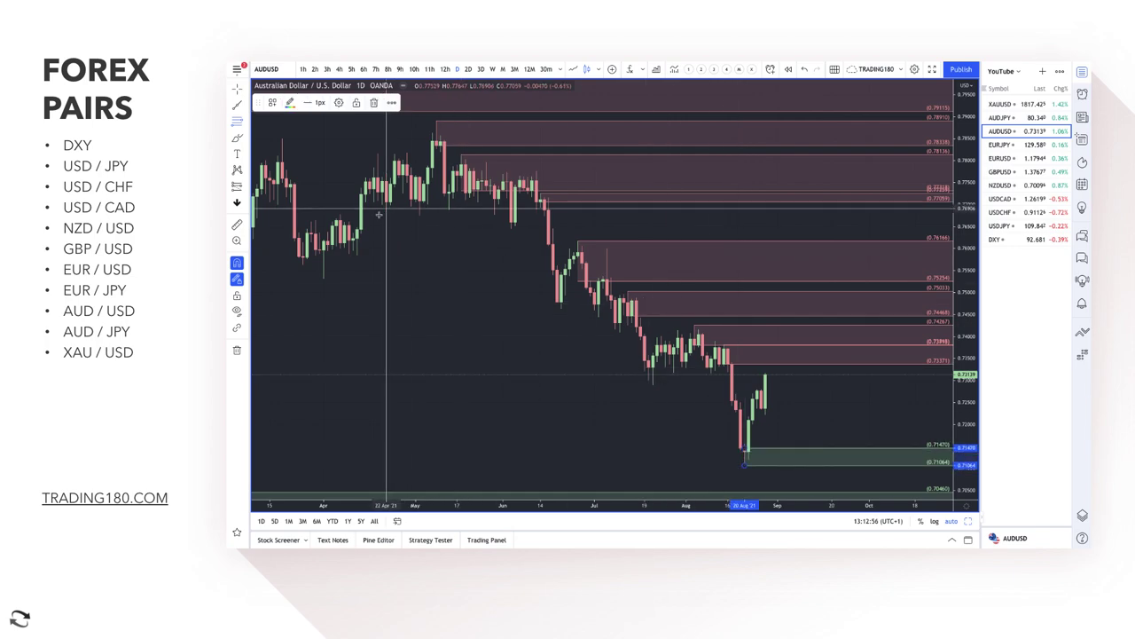
Brush over the AUDUSD drop to the August low and the rebound after it, and delete the brush strokes
left_click(720, 346)
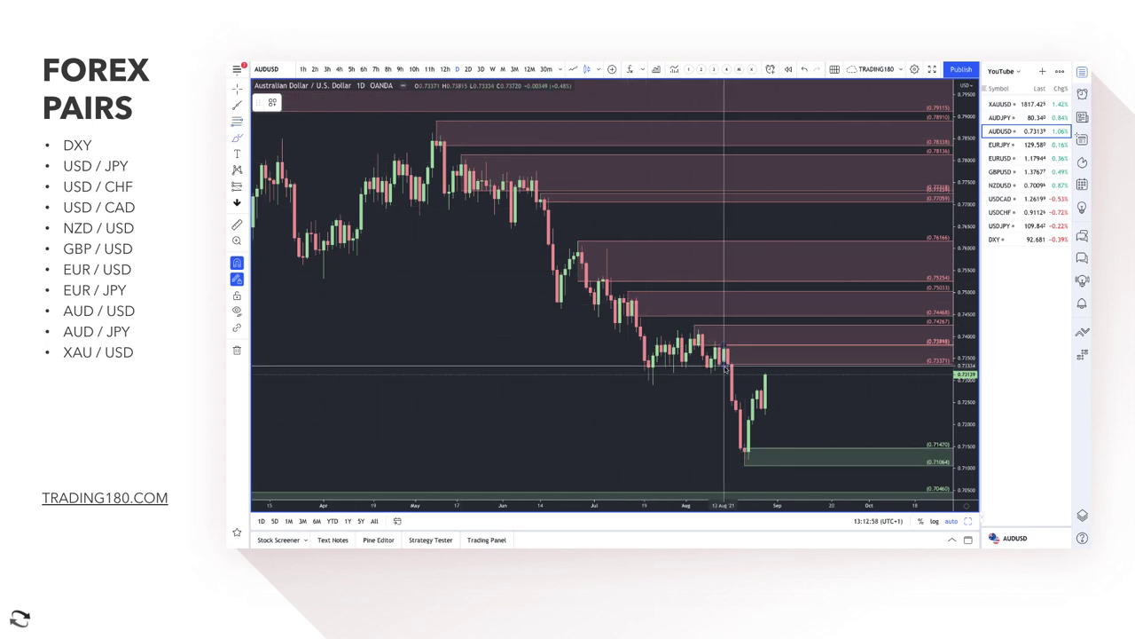
left_click_drag(724, 348, 741, 440)
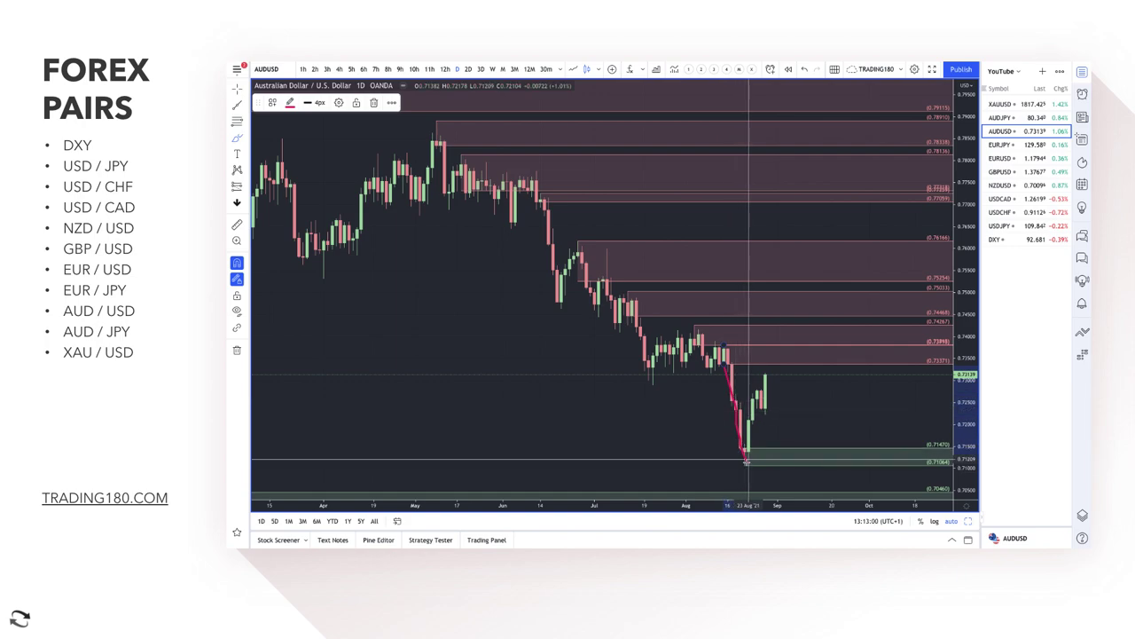
left_click_drag(754, 391, 773, 374)
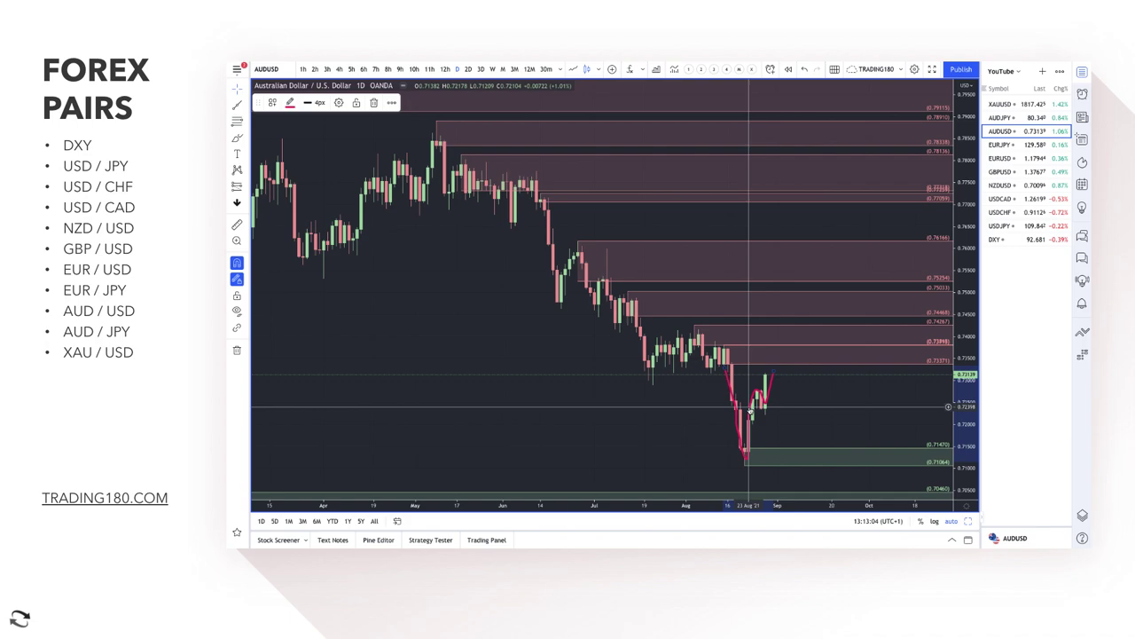
key("Delete")
Brush an AUDUSD path falling from the current price into the August-low green zone and rebounding with an arrowhead
scroll(751, 413, "up", 4)
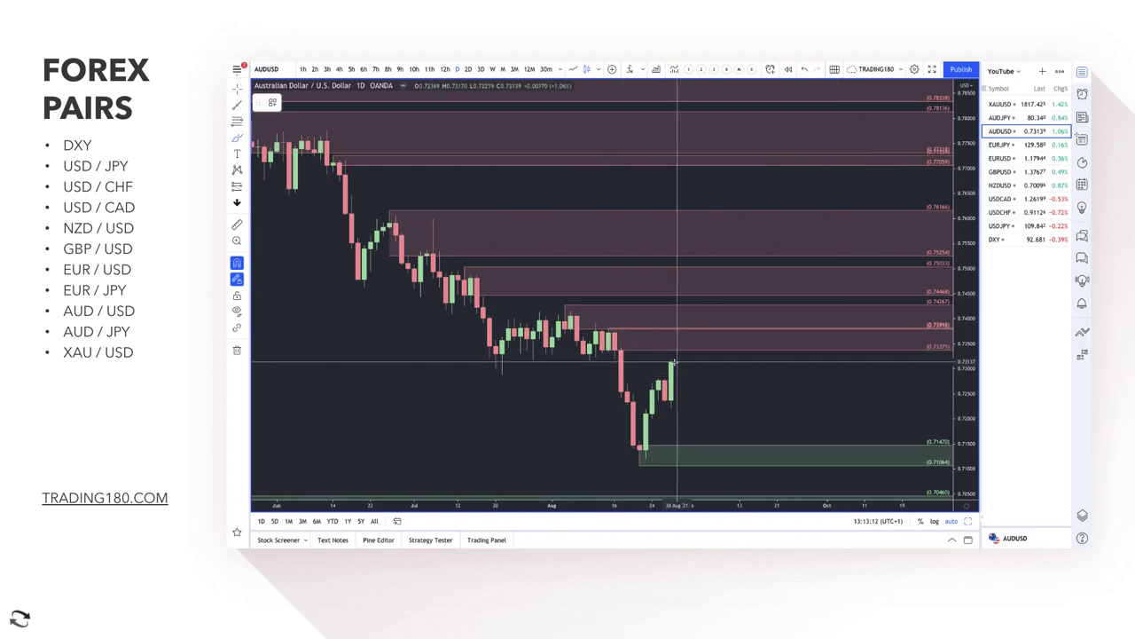
mouse_move(676, 362)
left_mouse_down()
mouse_move(710, 377)
mouse_move(748, 453)
mouse_move(787, 427)
mouse_move(797, 435)
left_mouse_up()
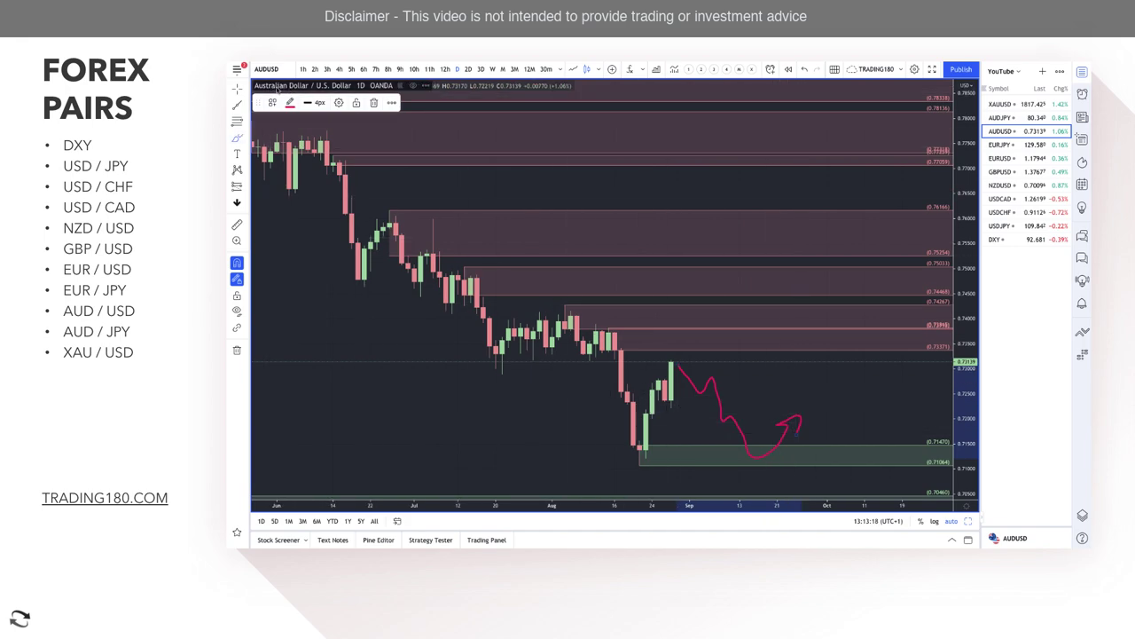
Draw a green AUDUSD zone from 0.72764 to 0.72219 at the two latest candles
left_click(238, 139)
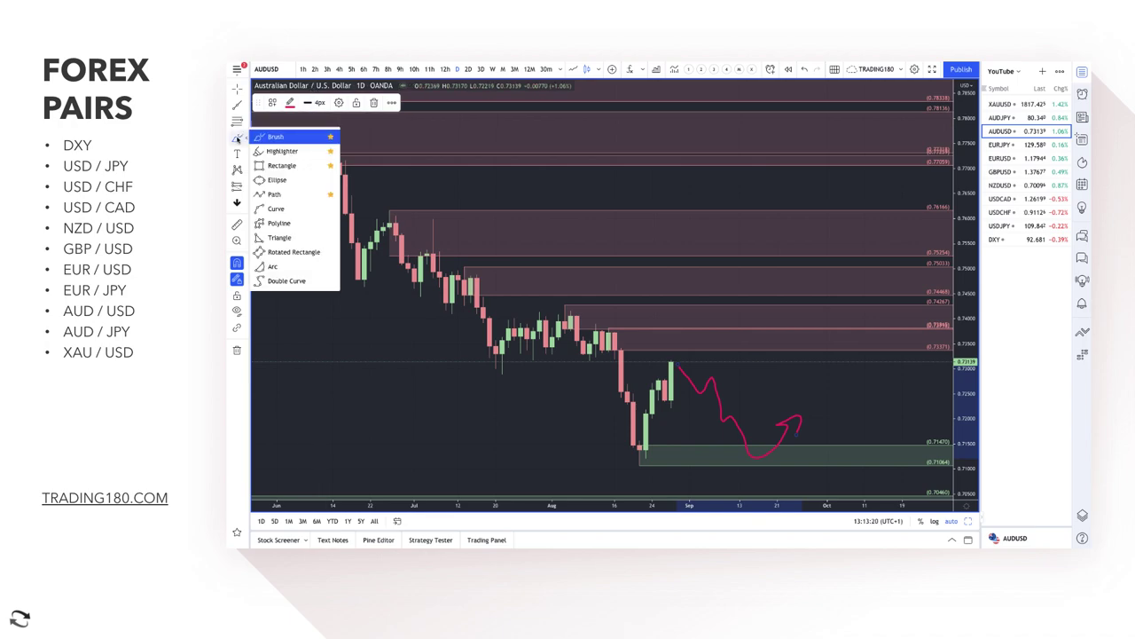
left_click(276, 137)
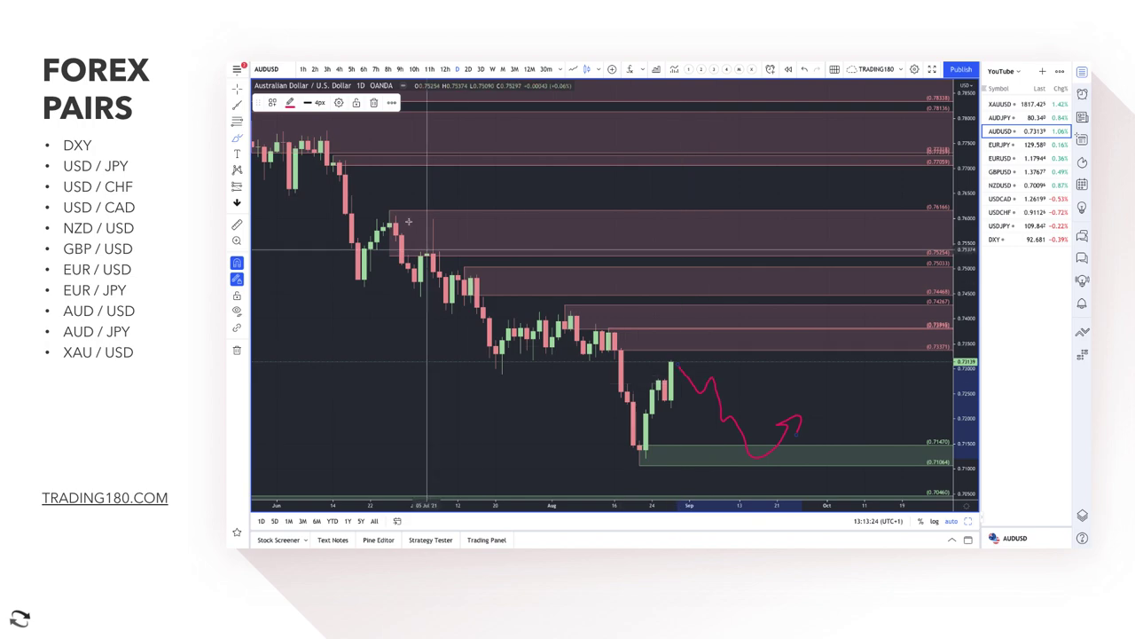
left_click(663, 364)
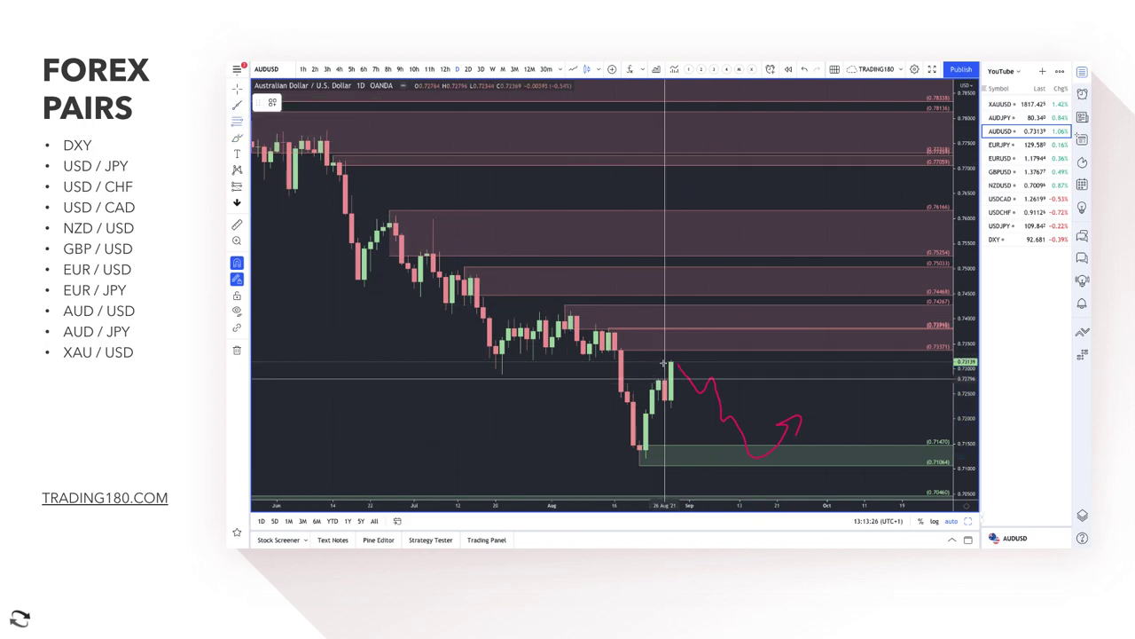
left_click_drag(663, 380, 671, 407)
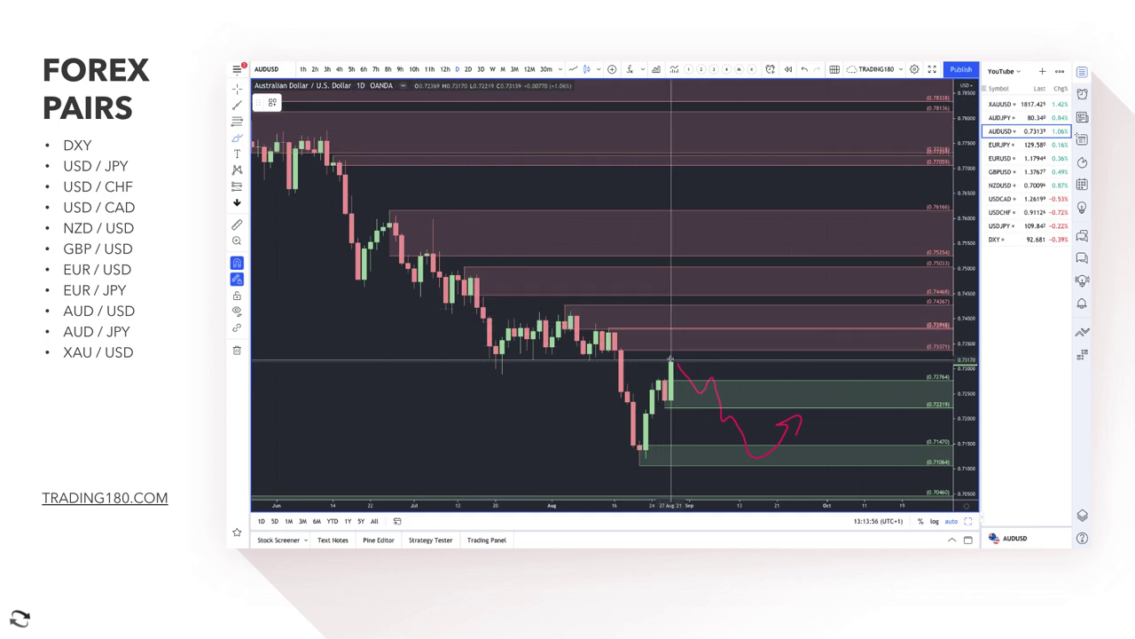
Brush an arc rising from the latest AUDUSD candle into the lowest red zone and turning down, and switch to AUDJPY
mouse_move(672, 363)
left_mouse_down()
mouse_move(702, 339)
mouse_move(768, 353)
left_mouse_up()
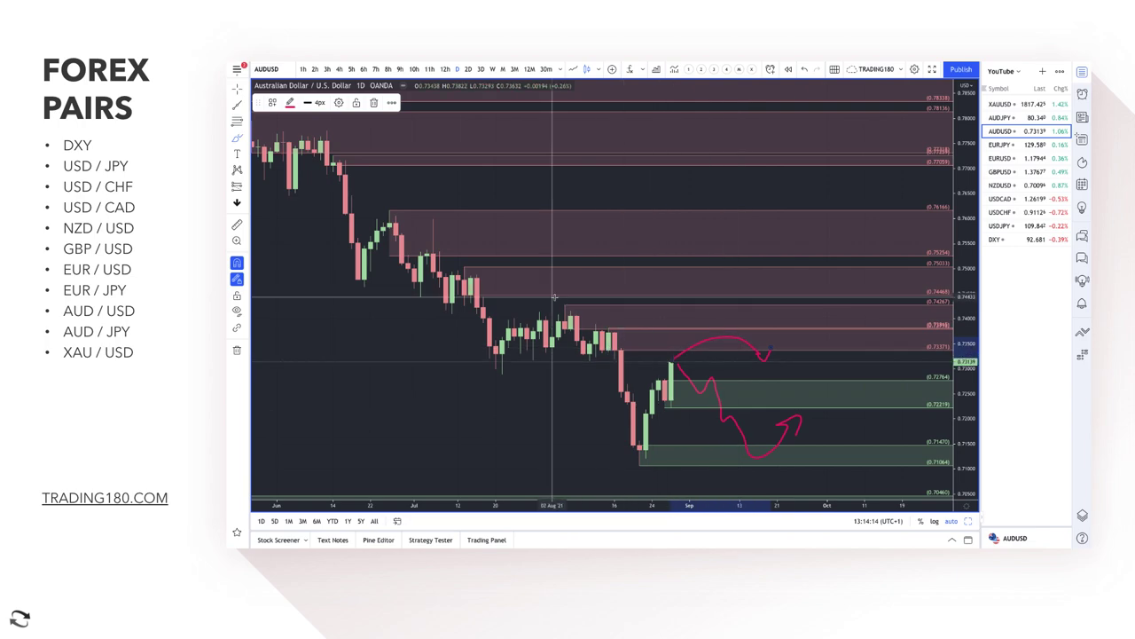
mouse_move(324, 137)
left_mouse_down()
mouse_move(354, 282)
mouse_move(395, 226)
mouse_move(432, 231)
mouse_move(497, 358)
mouse_move(573, 319)
mouse_move(642, 447)
mouse_move(697, 330)
mouse_move(733, 350)
mouse_move(729, 367)
left_mouse_up()
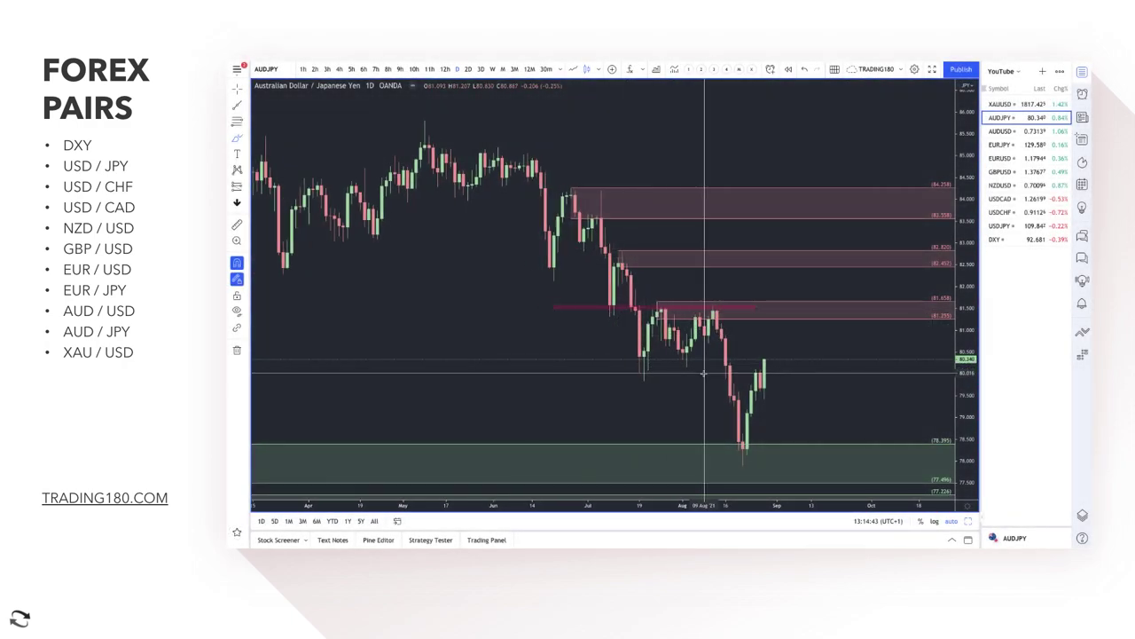
Draw two green AUDJPY zones, from about 78.45 to 77.896 at the August low and from 80.031 to 79.416 at the latest candles
scroll(703, 372, "up", 2)
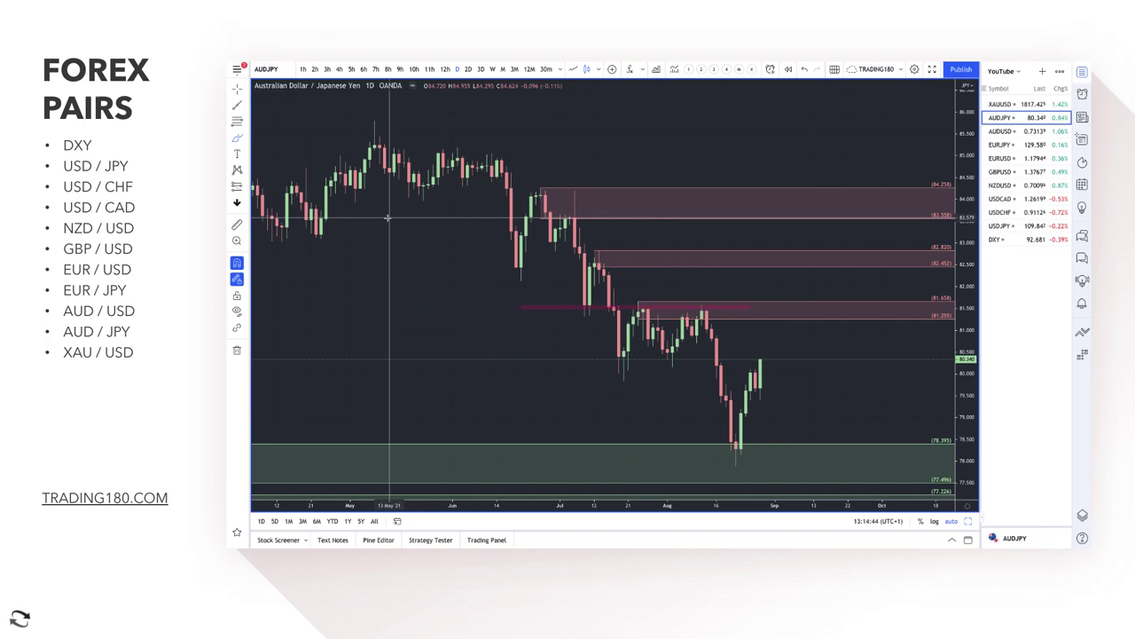
left_click(244, 138)
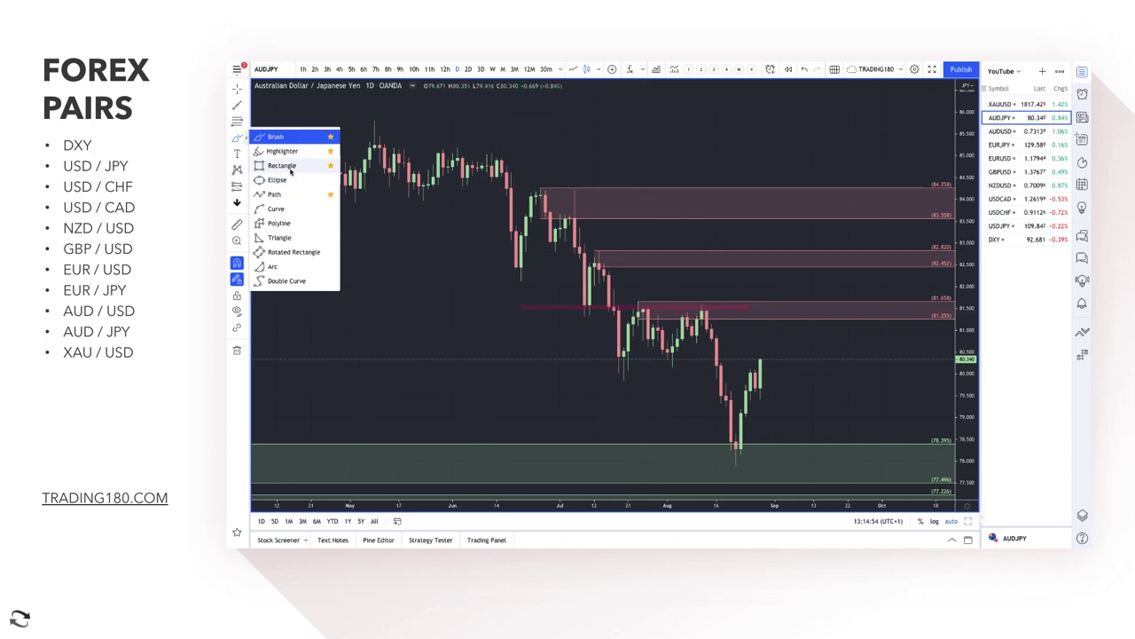
left_click(549, 323)
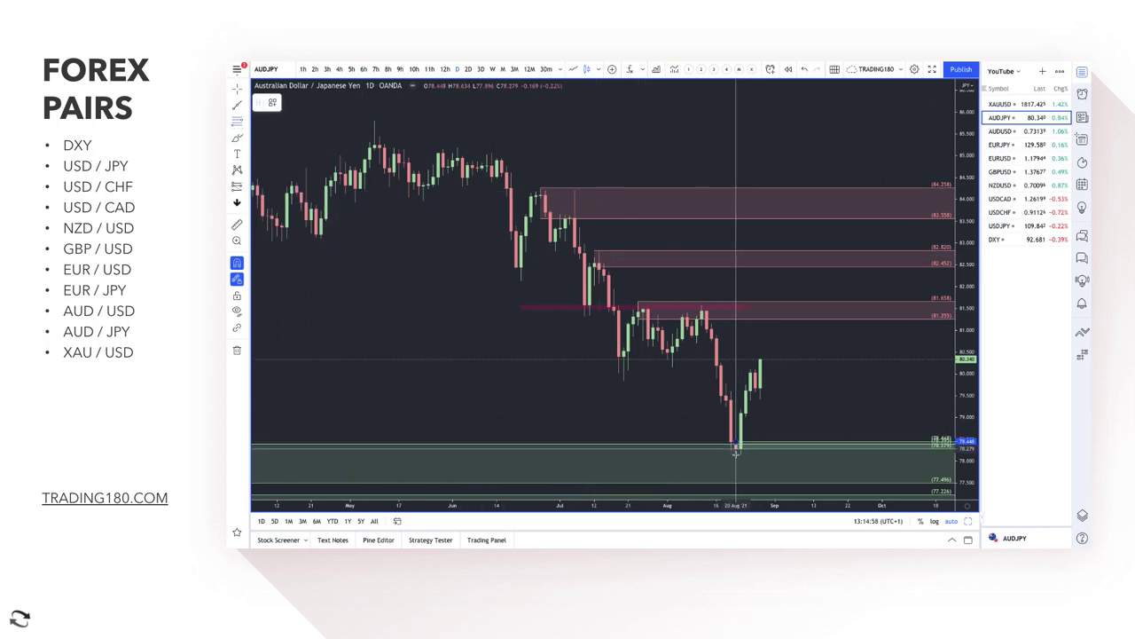
left_click_drag(735, 465, 925, 442)
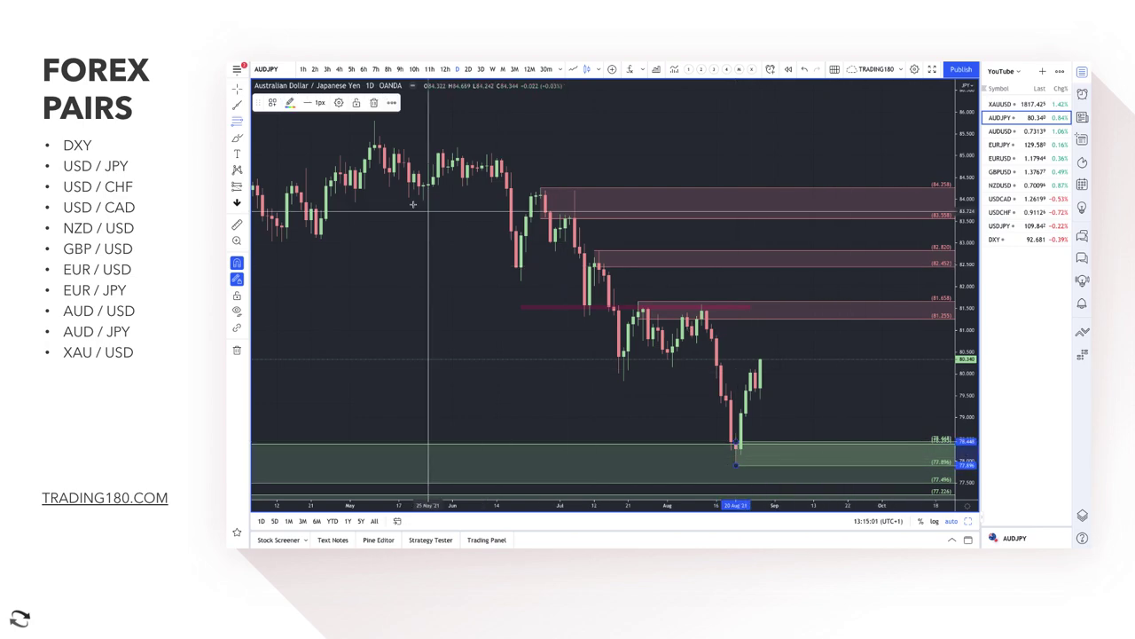
left_click(240, 135)
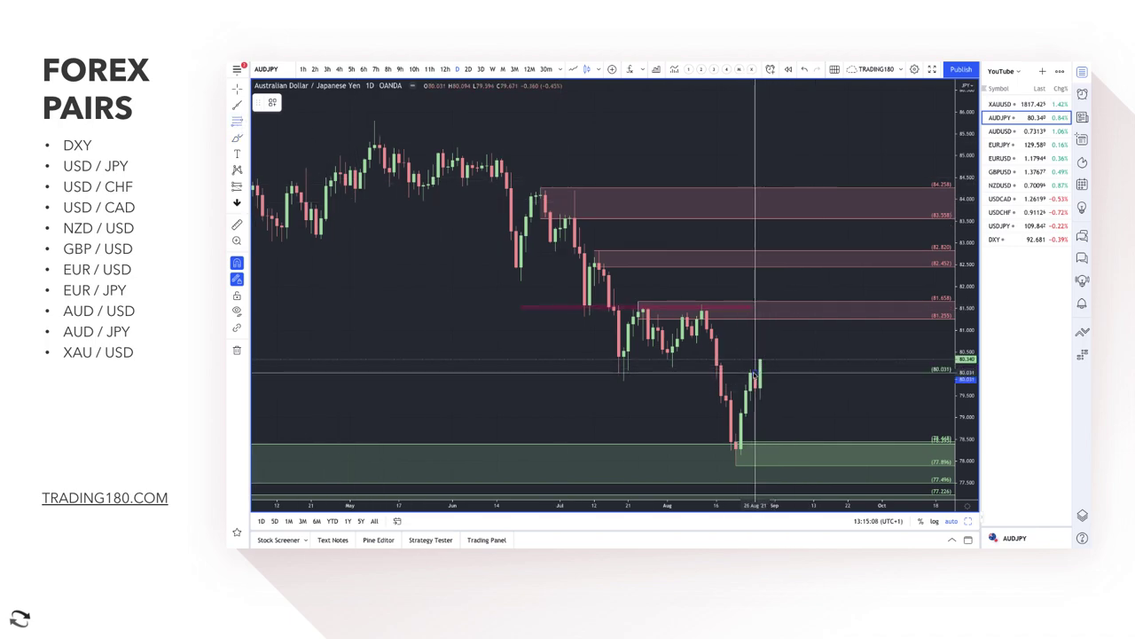
left_click_drag(754, 375, 758, 401)
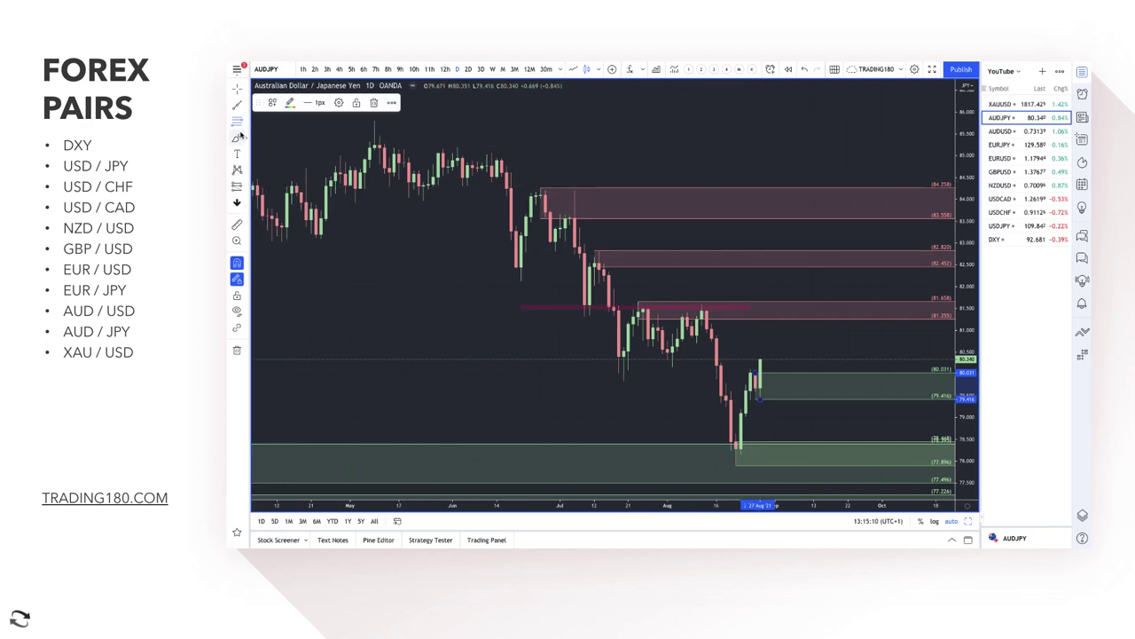
Brush an AUDJPY path falling from the current price into the August-low green zone and rebounding with an arrowhead
left_click(761, 368)
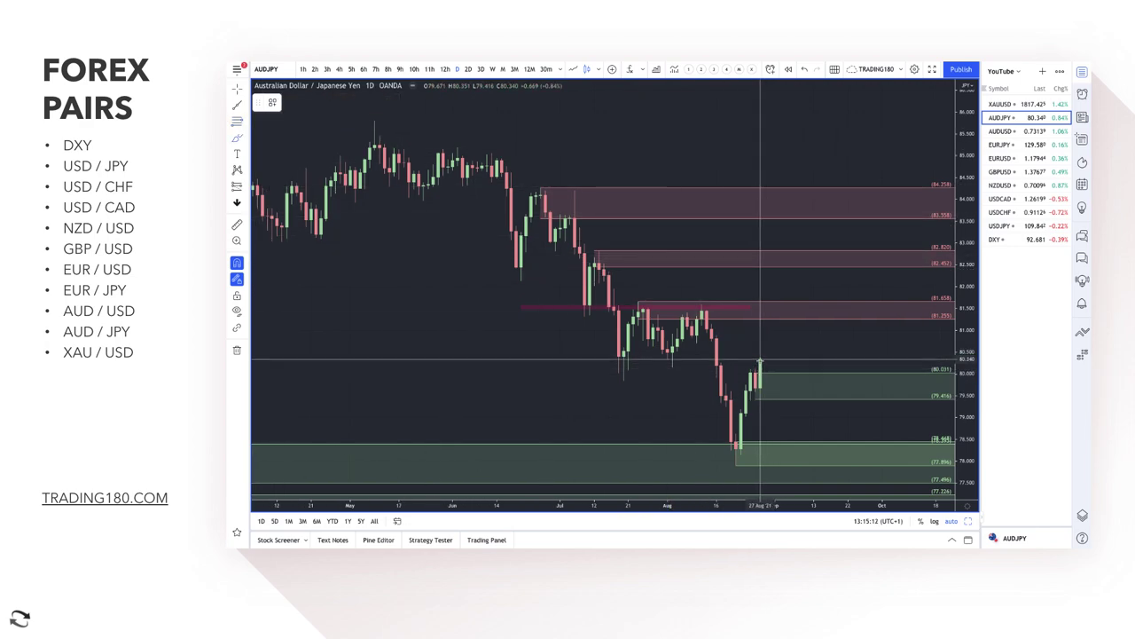
mouse_move(760, 362)
left_mouse_down()
mouse_move(816, 456)
mouse_move(856, 431)
mouse_move(874, 435)
left_mouse_up()
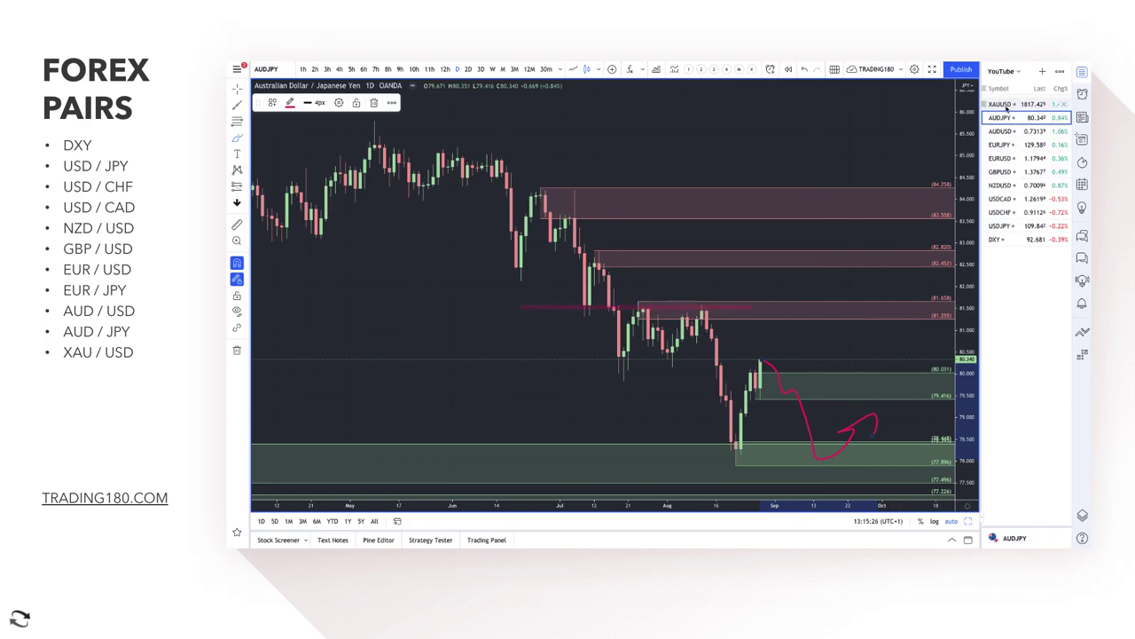
Brush an AUDJPY path turning down from the lowest red zone toward the upper green zone, and switch to XAUUSD
left_click(237, 142)
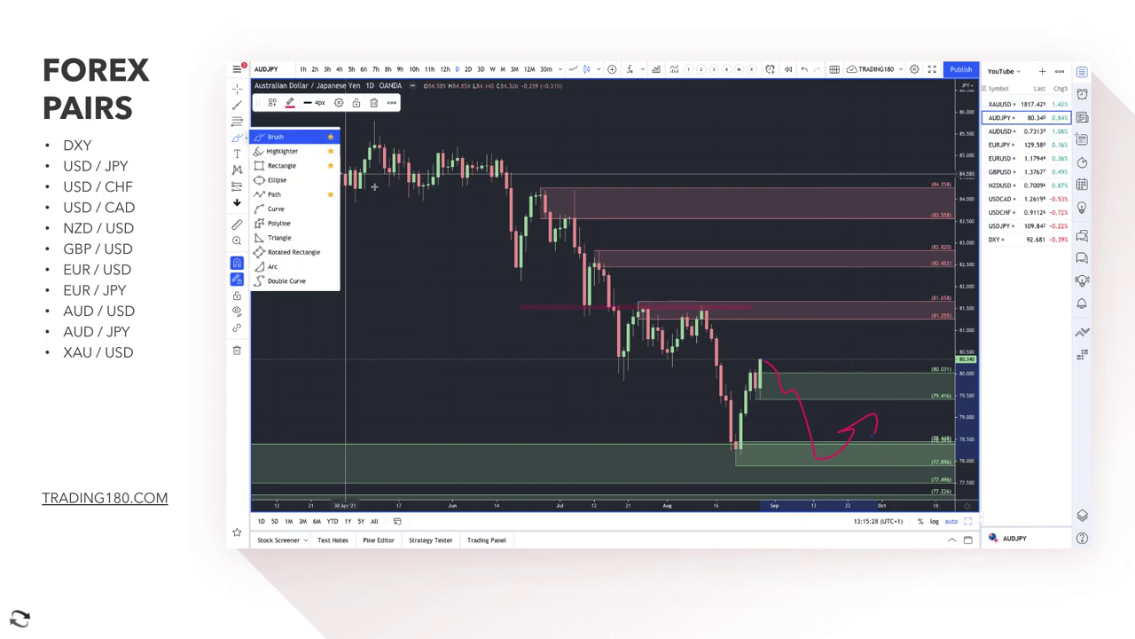
left_click(293, 150)
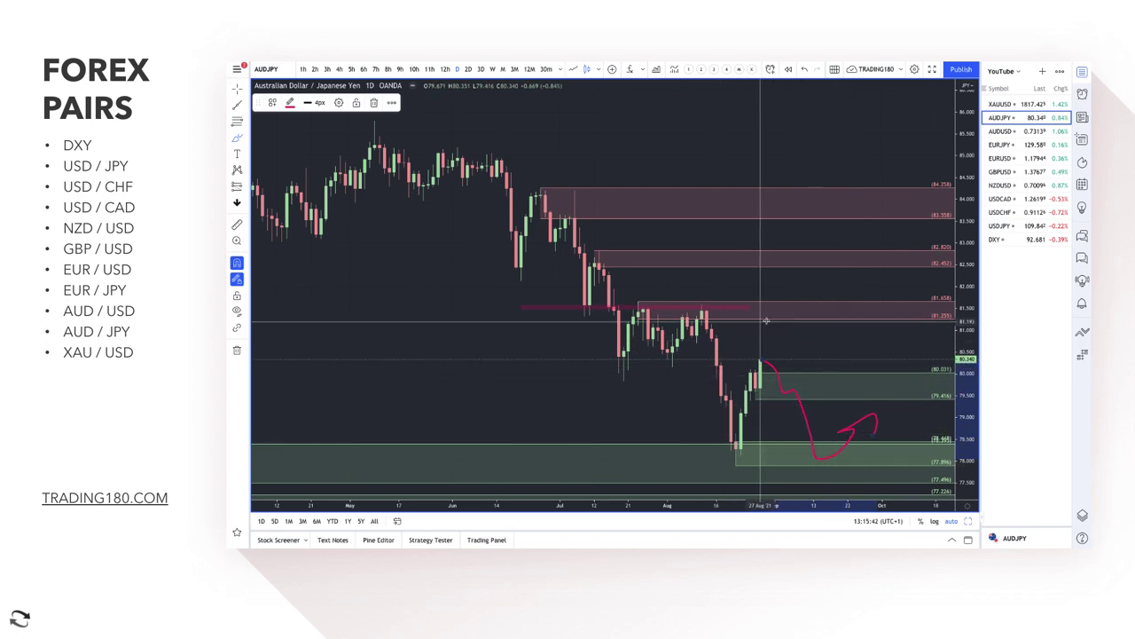
mouse_move(790, 304)
left_mouse_down()
mouse_move(781, 311)
mouse_move(796, 312)
mouse_move(847, 373)
left_mouse_up()
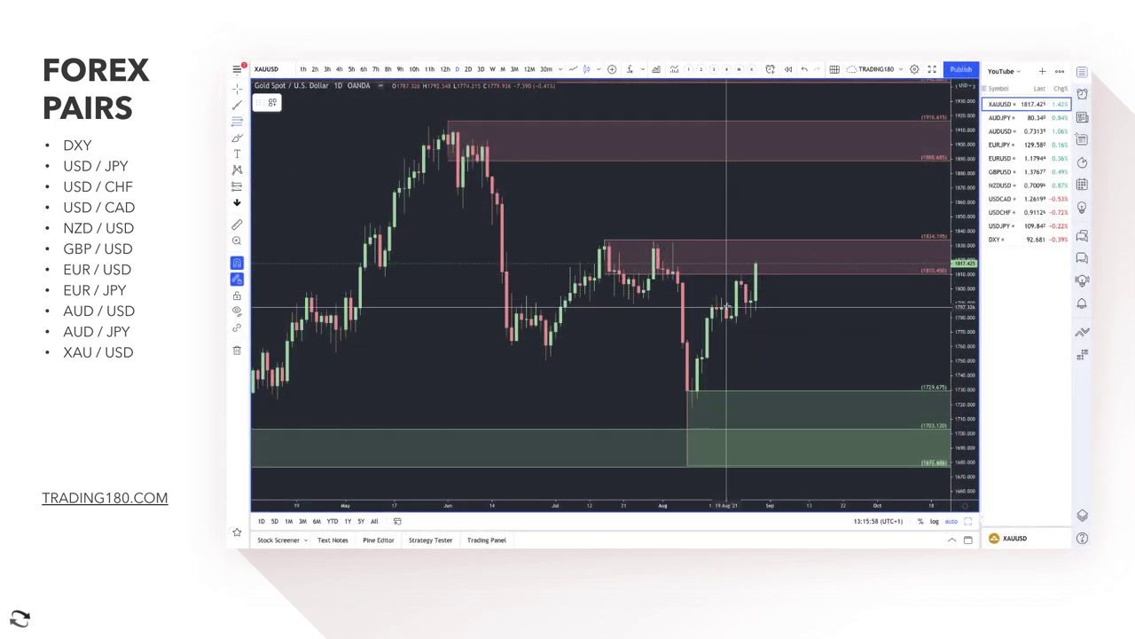
Draw a green XAUUSD zone from 1787.326 to 1774.215 starting at the 19 August candle
left_click_drag(726, 307, 727, 333)
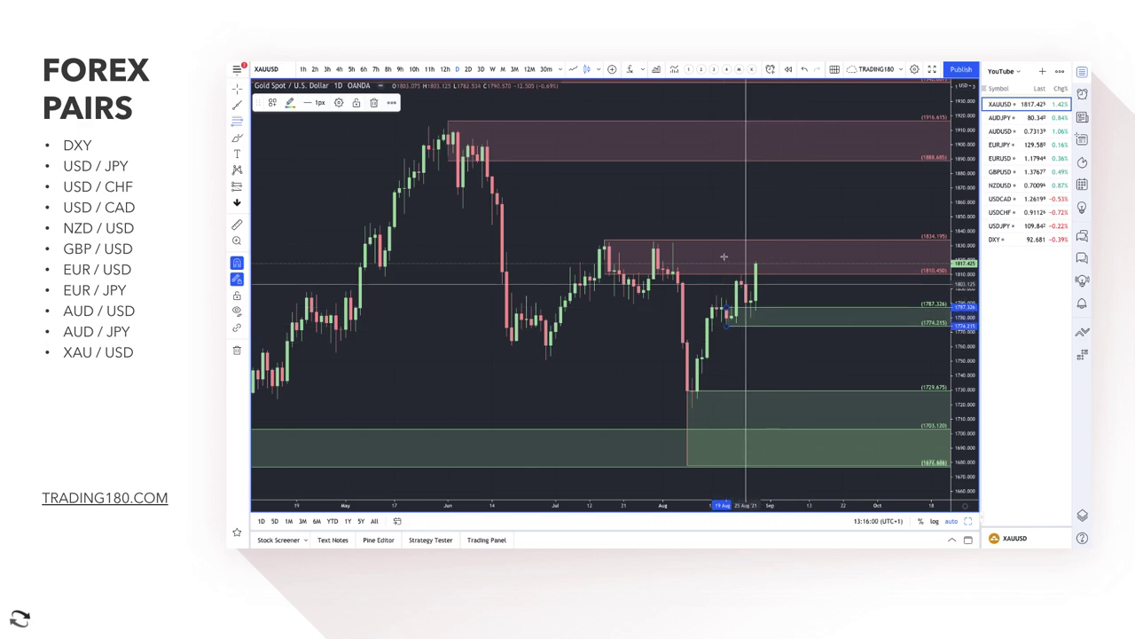